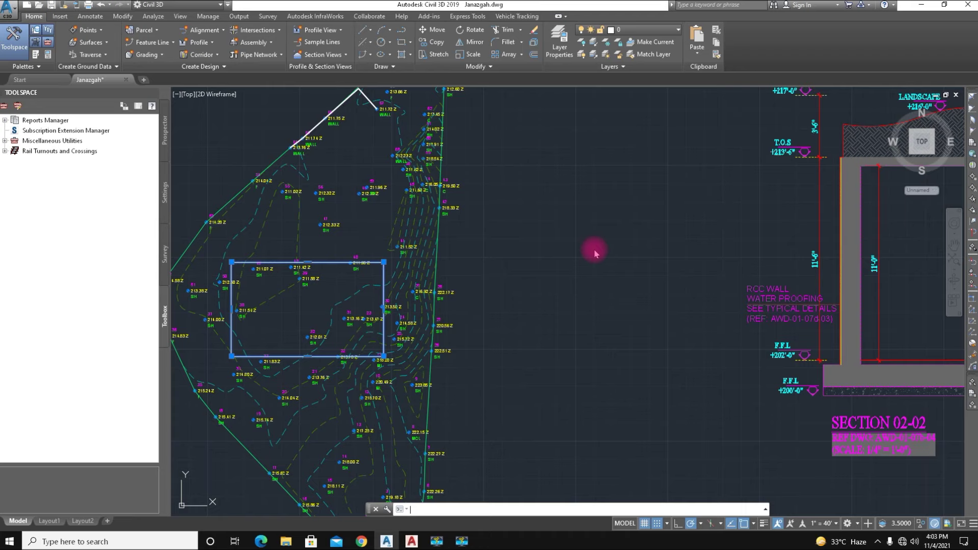
# Examine the floor levels in Section 02-02 and the rectangle's location among the survey points and contours on the site plan.
pyautogui.moveTo(707, 397); pyautogui.dragTo(629, 393, button='middle')
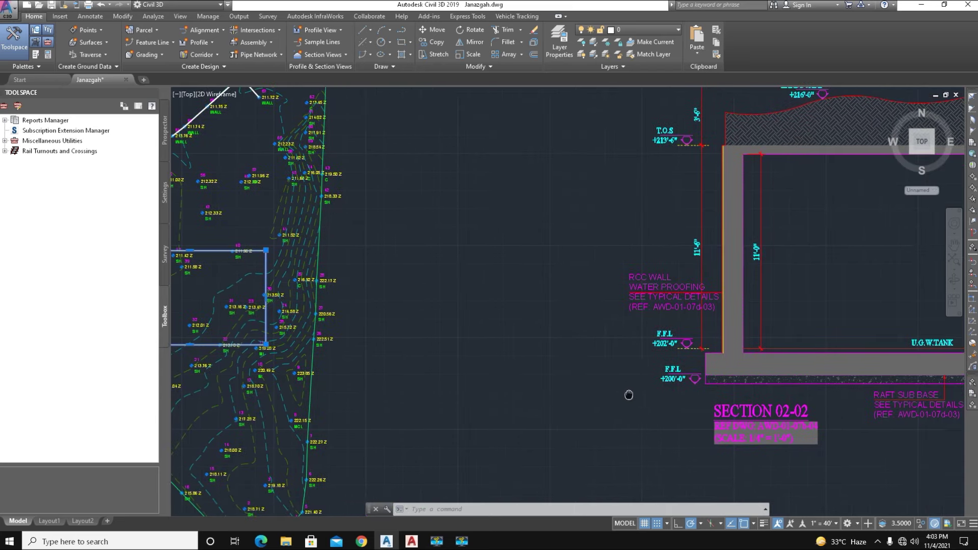
pyautogui.scroll(5, 684, 399)
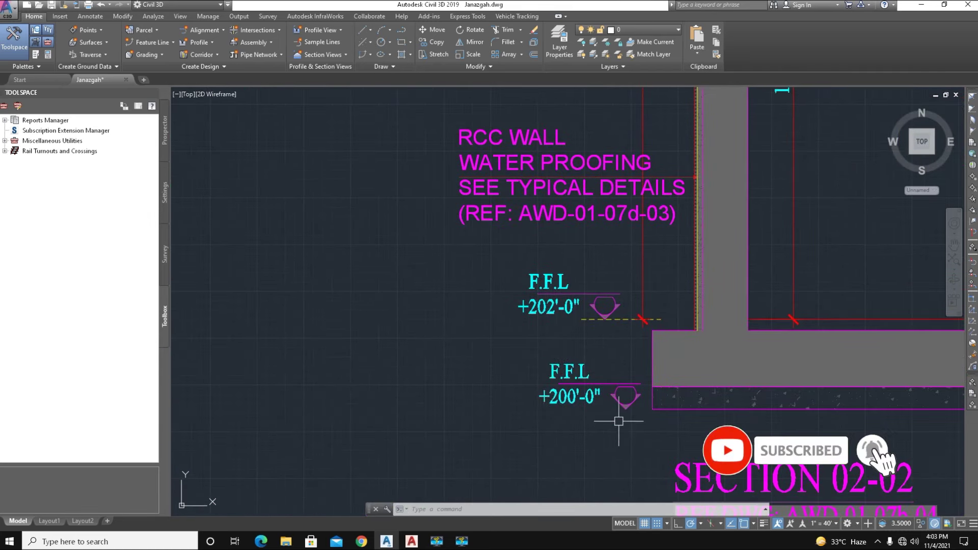
pyautogui.scroll(-5, 530, 396)
pyautogui.moveTo(469, 382); pyautogui.dragTo(600, 395, button='middle')
pyautogui.scroll(3, 382, 360)
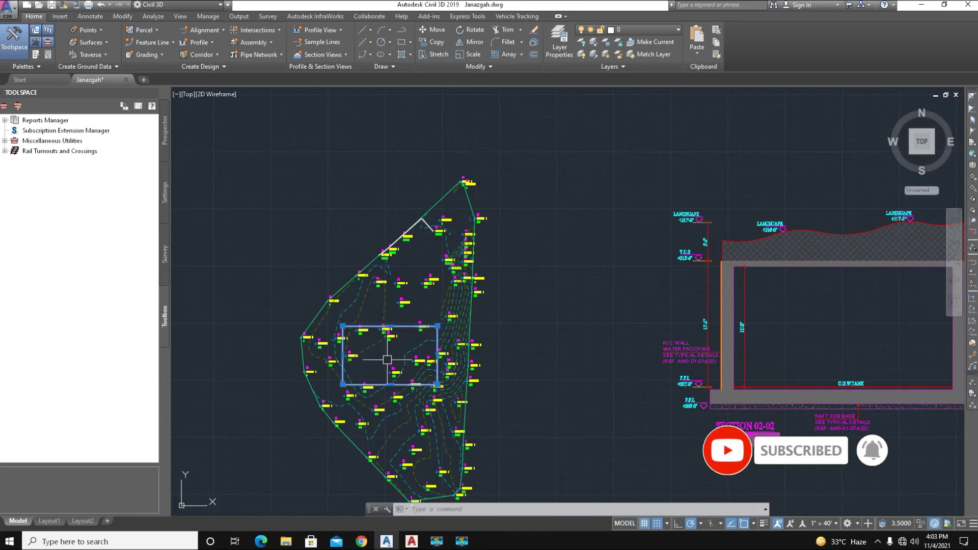
pyautogui.moveTo(436, 308); pyautogui.dragTo(465, 328, button='middle')
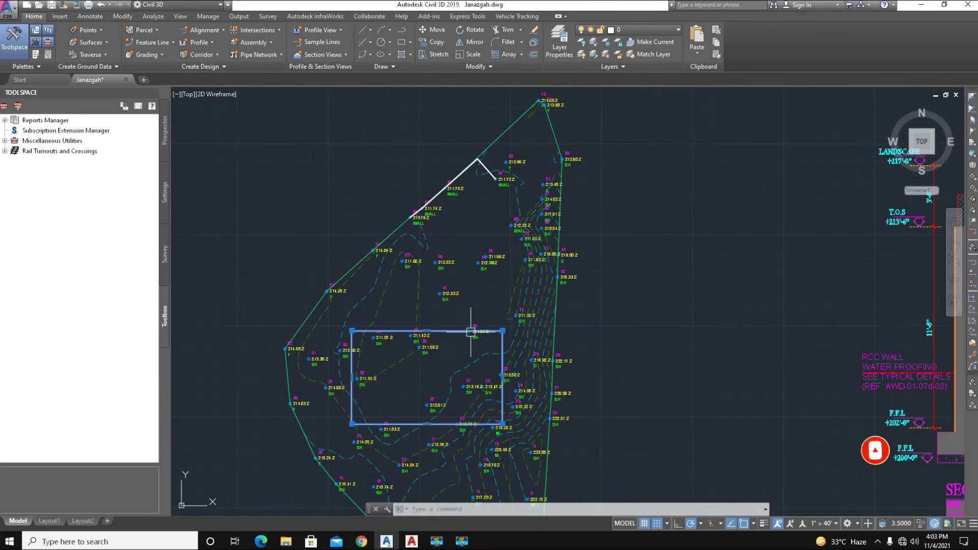
pyautogui.scroll(2, 496, 310)
pyautogui.moveTo(429, 368)
pyautogui.moveTo(433, 367); pyautogui.dragTo(542, 328, button='middle')
pyautogui.moveTo(484, 407); pyautogui.dragTo(471, 383, button='middle')
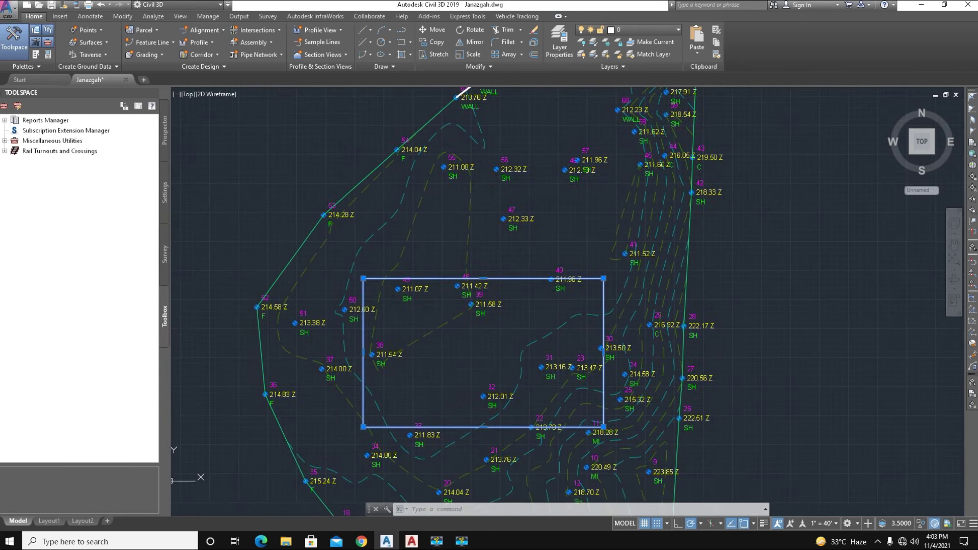
pyautogui.moveTo(469, 357)
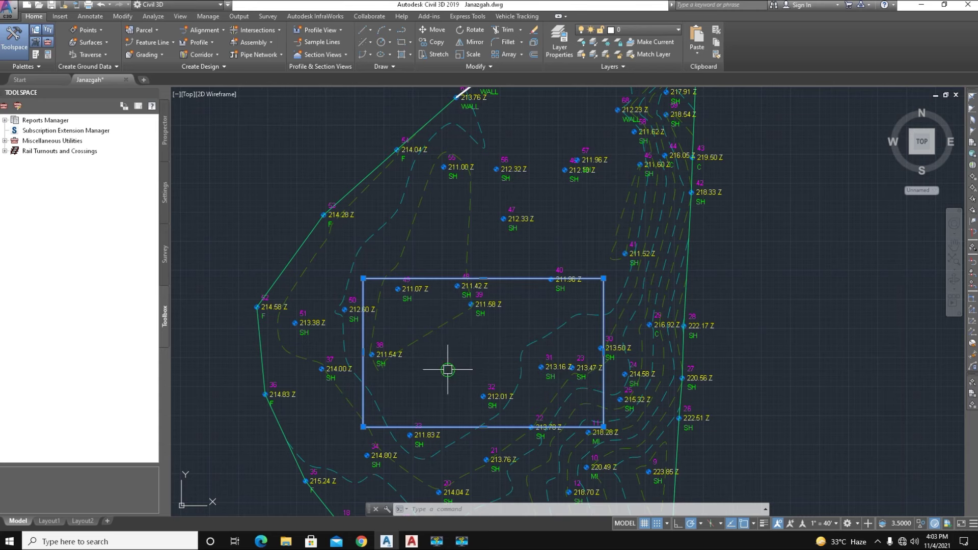
pyautogui.moveTo(448, 367); pyautogui.dragTo(454, 349, button='middle')
# Convert the rectangle inside the site boundary to a feature line in Site 1, erasing the original and assigning elevations.
pyautogui.press('Escape')
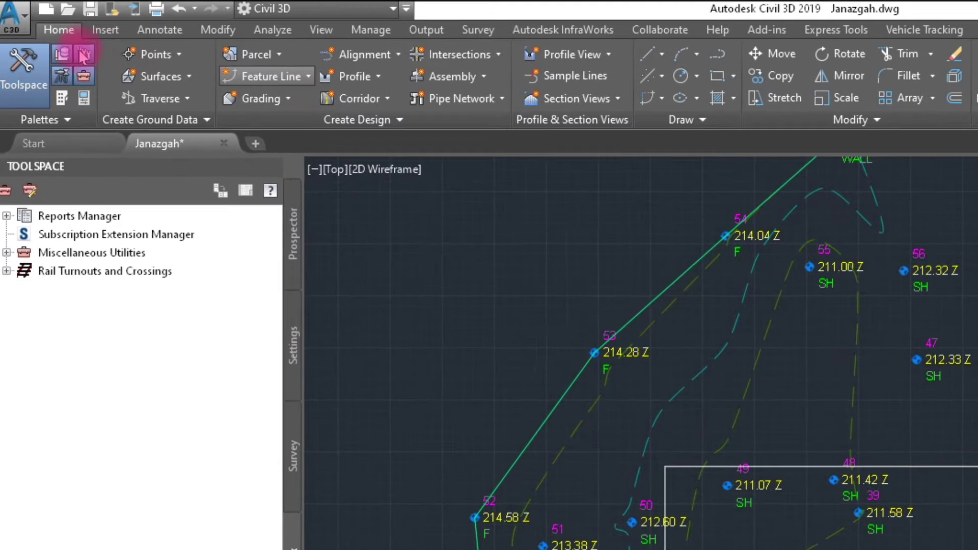
pyautogui.click(342, 85)
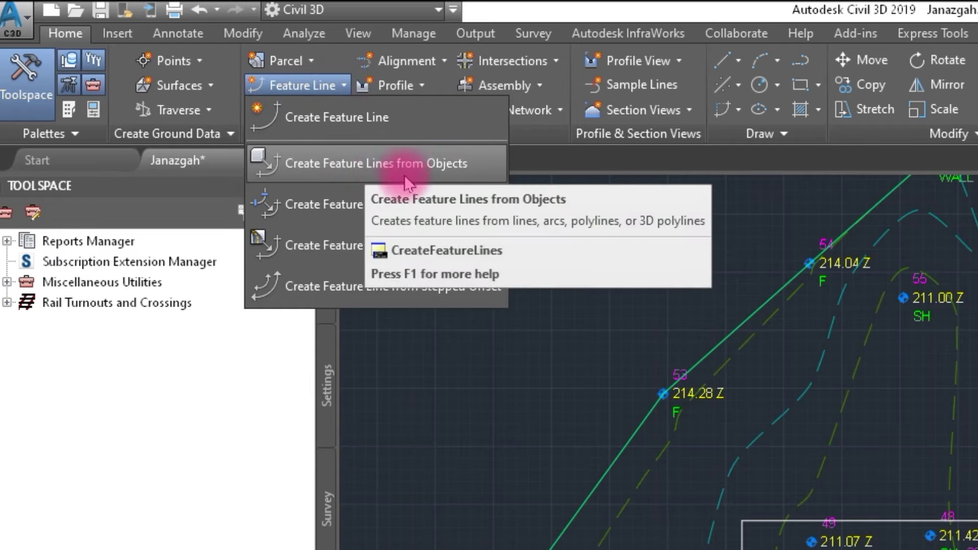
pyautogui.click(431, 177)
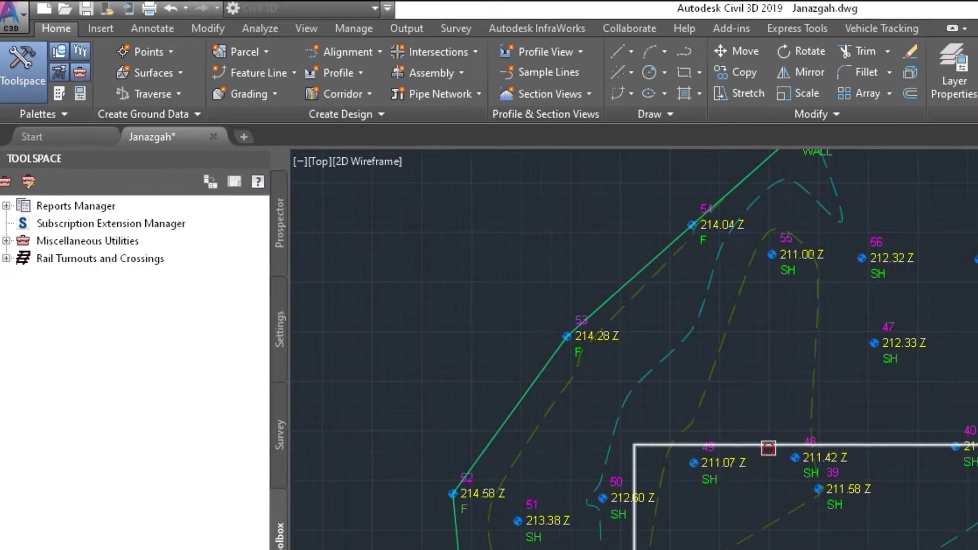
pyautogui.click(662, 429)
pyautogui.press('Return')
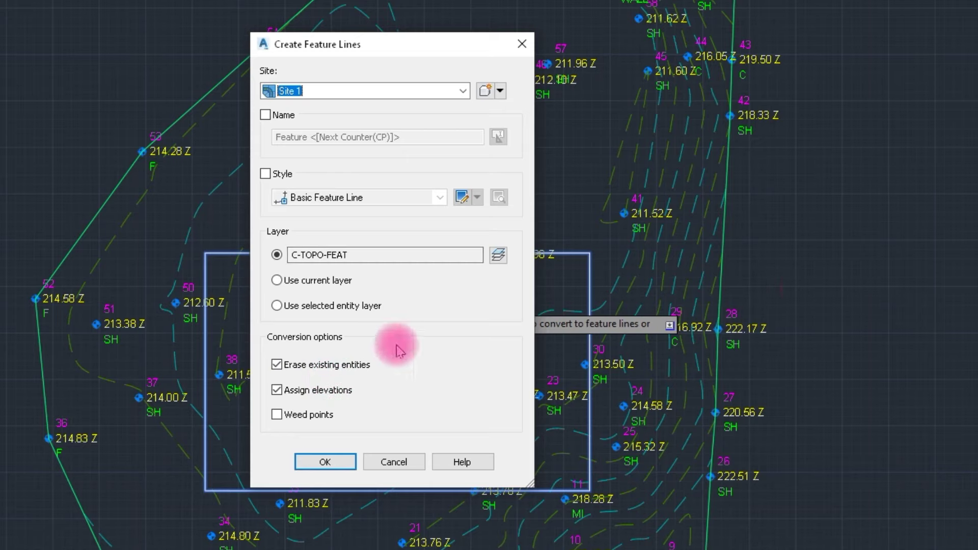
pyautogui.click(326, 465)
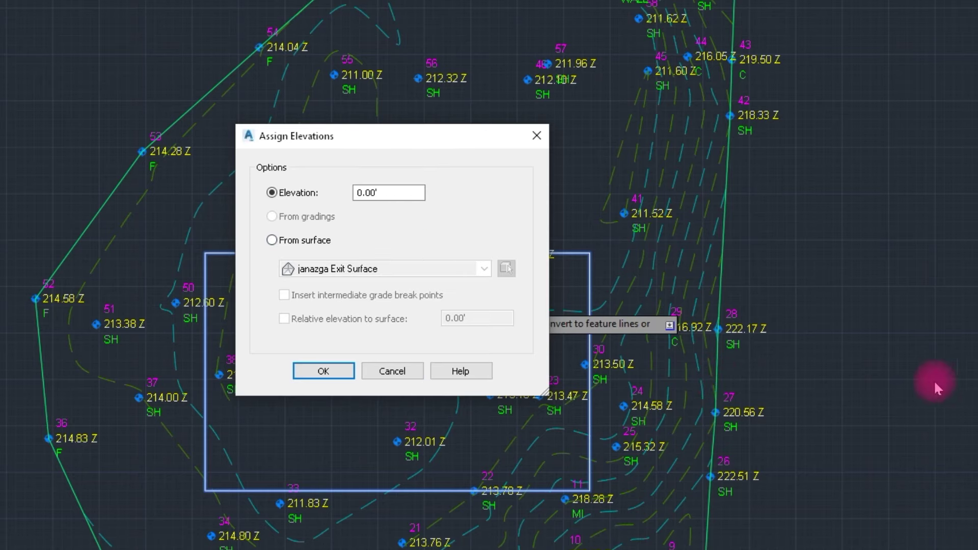
# Assign the rectangular feature line a constant elevation of 200 feet.
pyautogui.click(311, 196)
pyautogui.write('200')
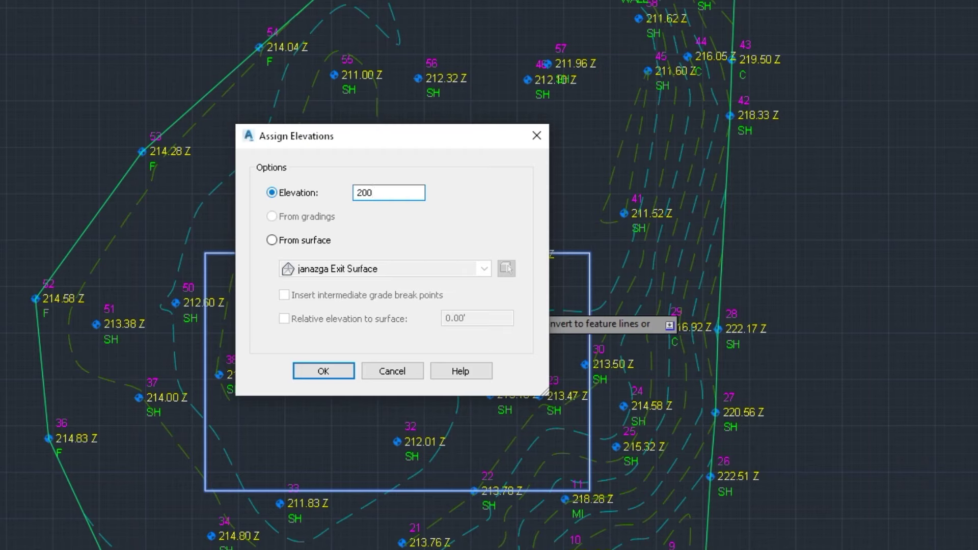
pyautogui.click(310, 371)
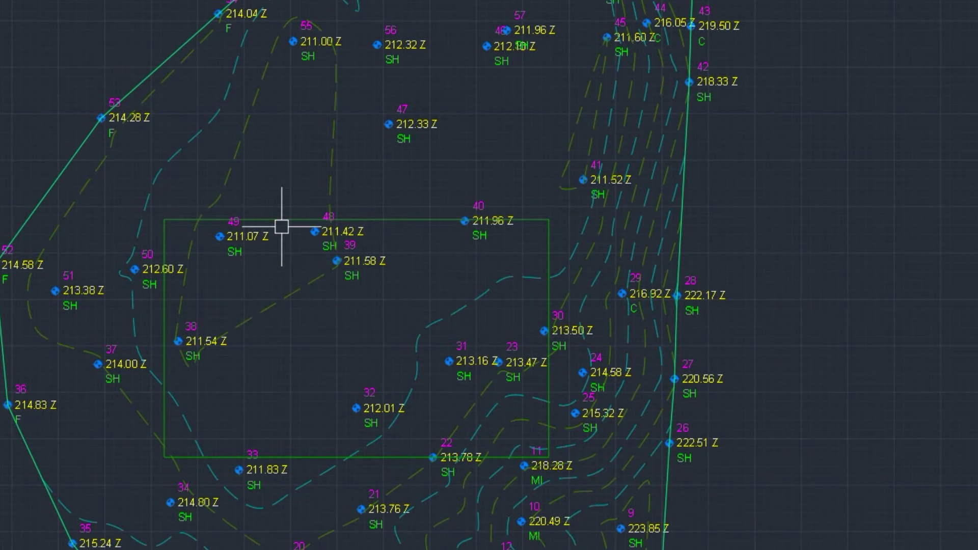
# Split the model space into two horizontal viewports.
pyautogui.scroll(-4, 326, 316)
pyautogui.scroll(1, 320, 305)
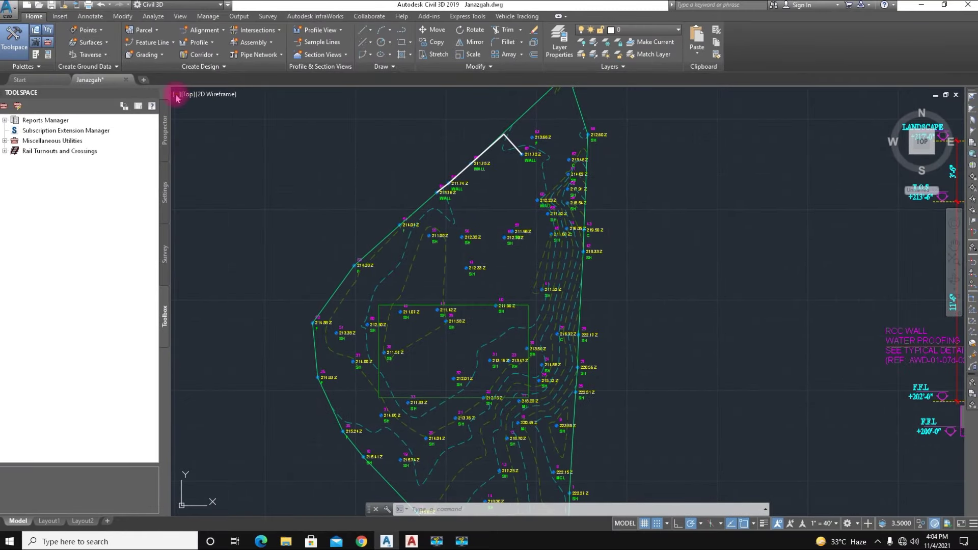
pyautogui.click(176, 96)
pyautogui.moveTo(244, 117)
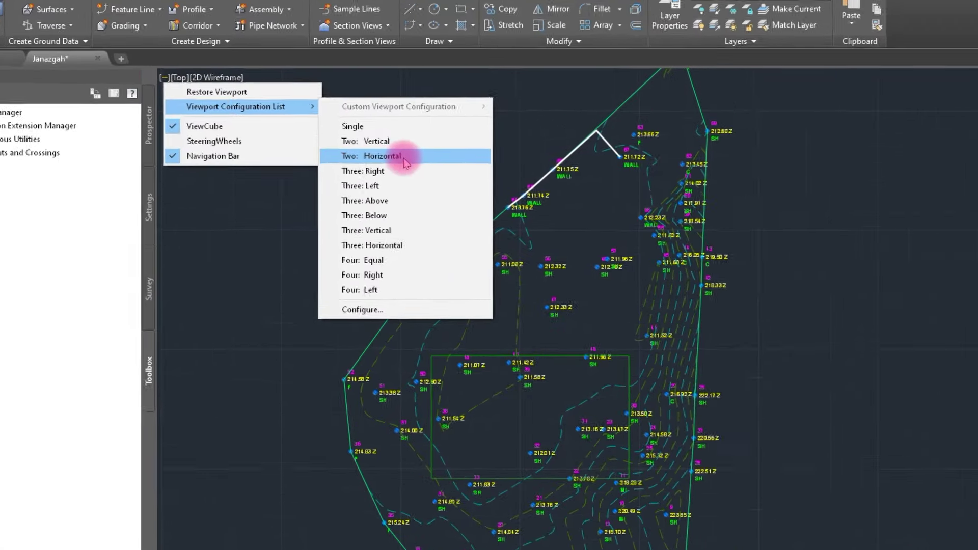
pyautogui.click(405, 162)
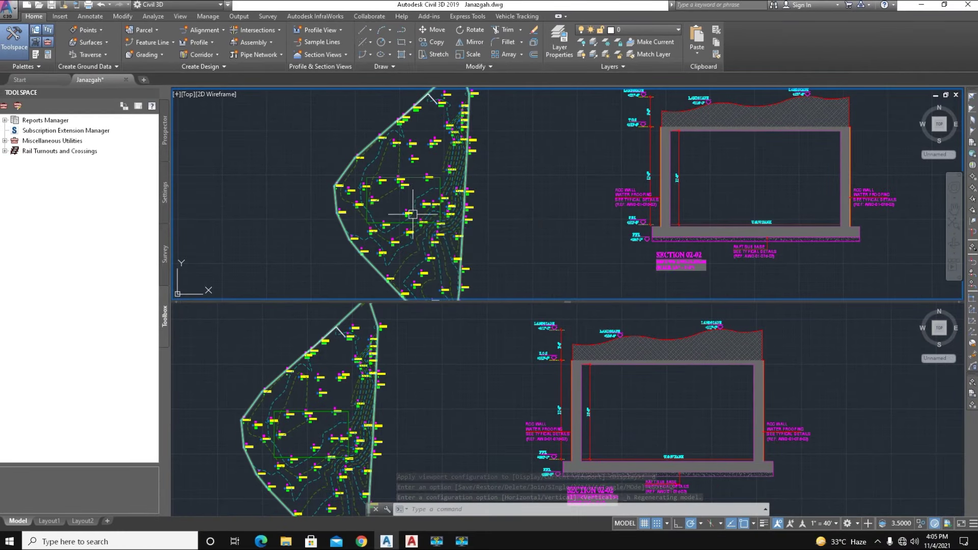
# Orbit one viewport to a low 3D side view and examine the feature line's height relative to the ground surface.
pyautogui.scroll(3, 395, 200)
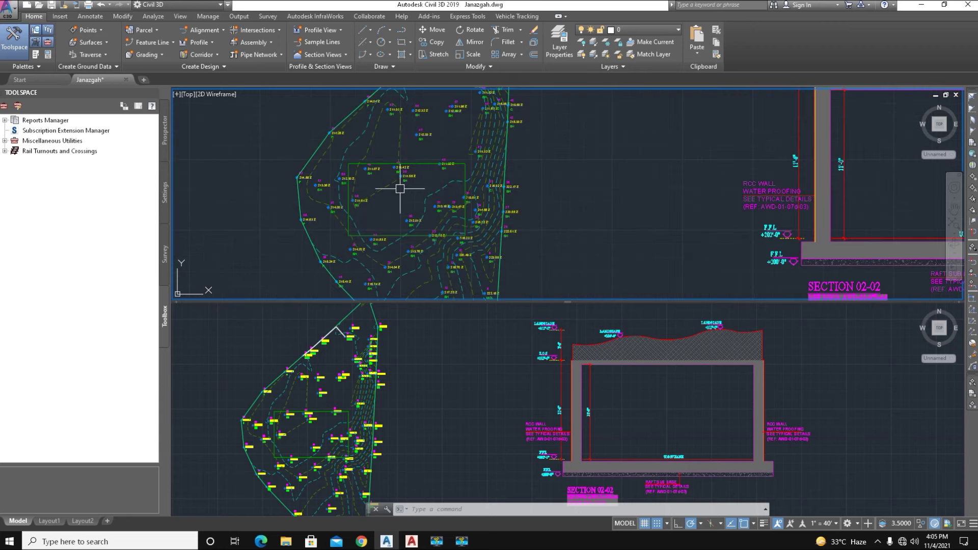
pyautogui.scroll(3, 400, 188)
pyautogui.scroll(-5, 420, 188)
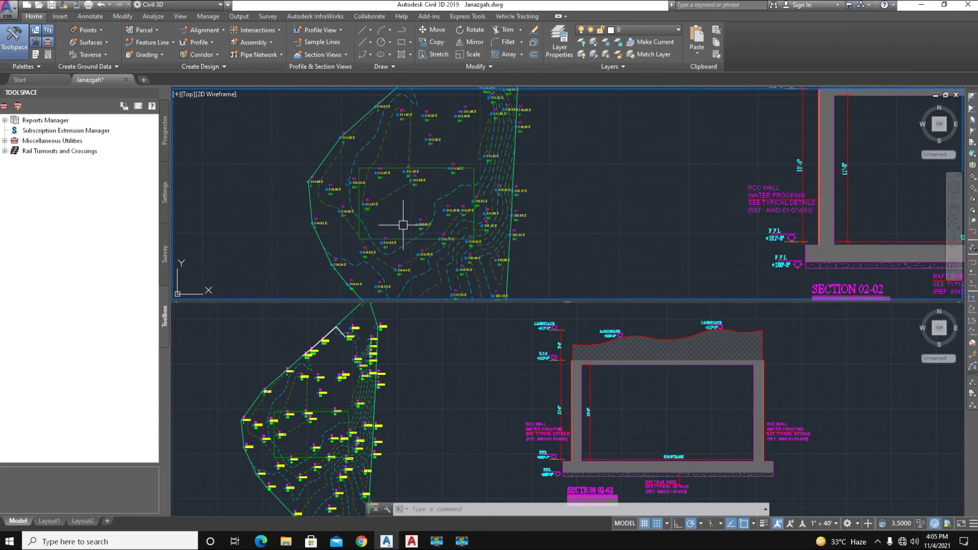
pyautogui.keyDown('shift'); pyautogui.moveTo(397, 181); pyautogui.dragTo(428, 164, button='middle'); pyautogui.keyUp('shift')
pyautogui.keyDown('shift'); pyautogui.moveTo(430, 214); pyautogui.dragTo(528, 218, button='middle'); pyautogui.keyUp('shift')
pyautogui.scroll(2, 437, 196)
pyautogui.scroll(3, 489, 229)
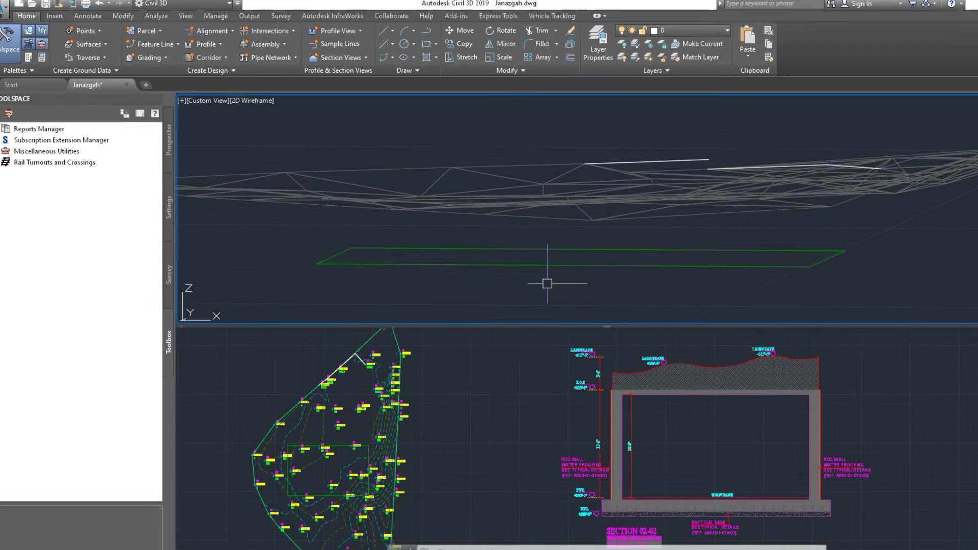
pyautogui.keyDown('shift'); pyautogui.moveTo(519, 262); pyautogui.dragTo(450, 213, button='middle'); pyautogui.keyUp('shift')
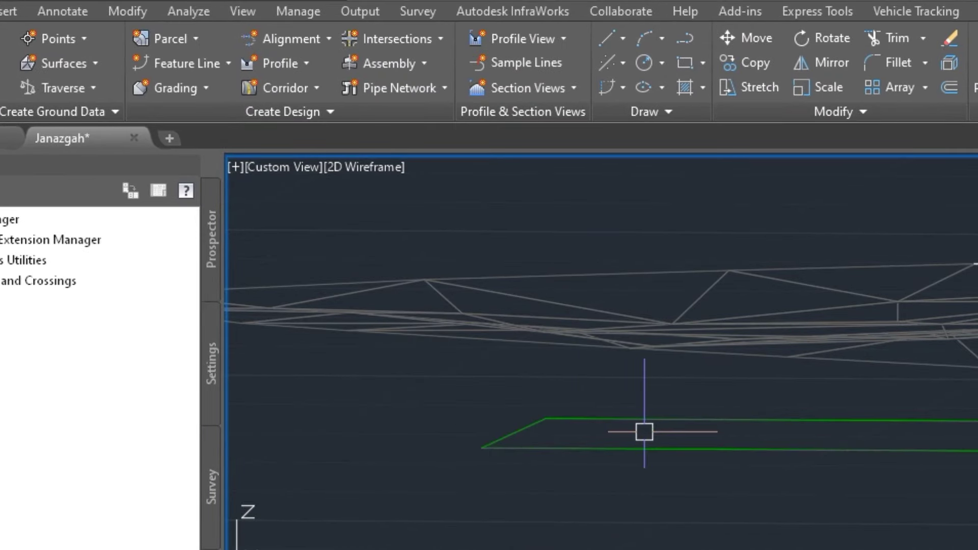
pyautogui.moveTo(694, 438); pyautogui.dragTo(704, 472, button='middle')
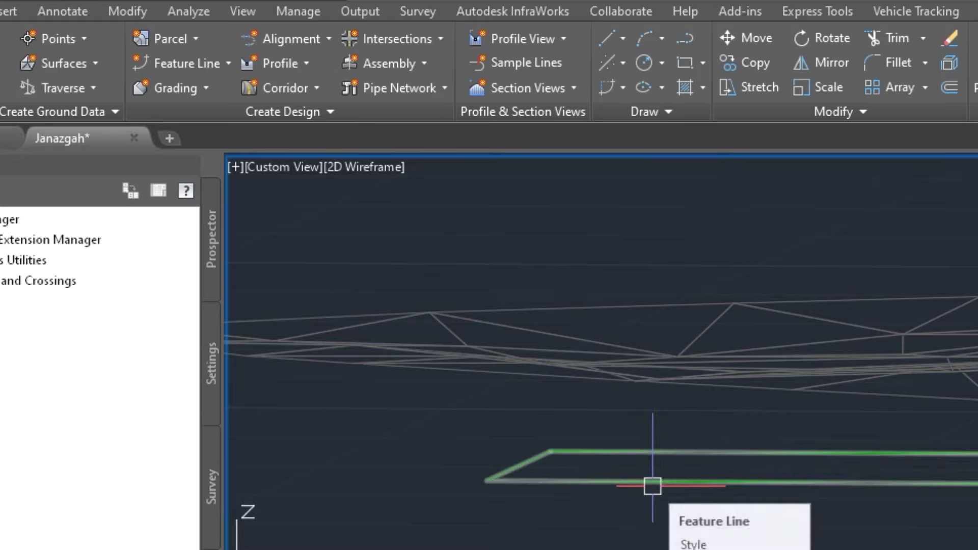
# Open the Grading Creation Tools and set janazga Exit Surface as the target surface.
pyautogui.click(206, 90)
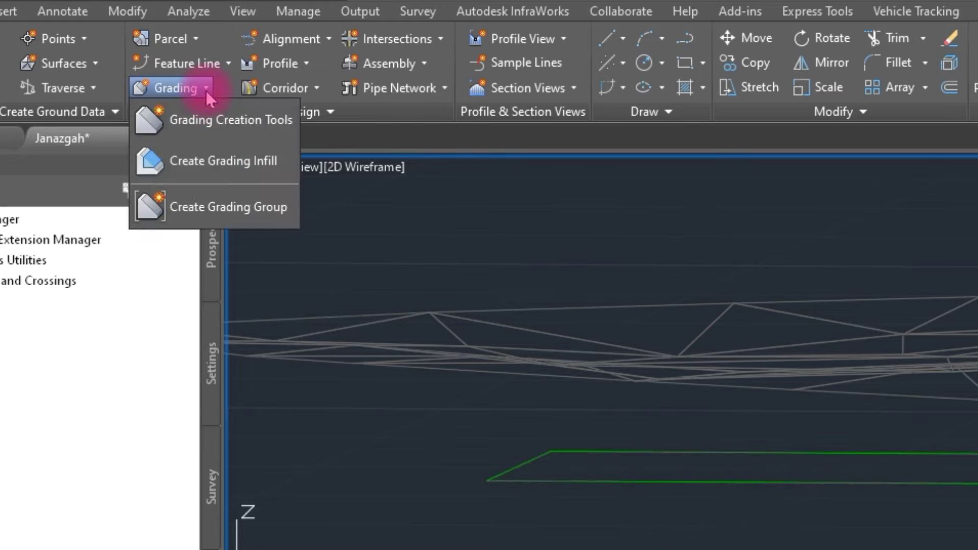
pyautogui.click(229, 116)
pyautogui.click(287, 227)
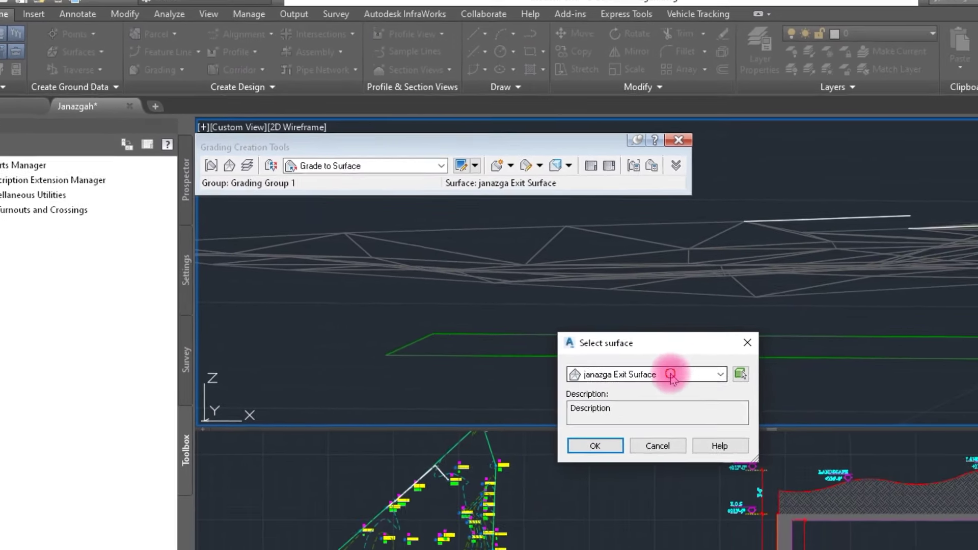
pyautogui.click(670, 377)
pyautogui.click(595, 445)
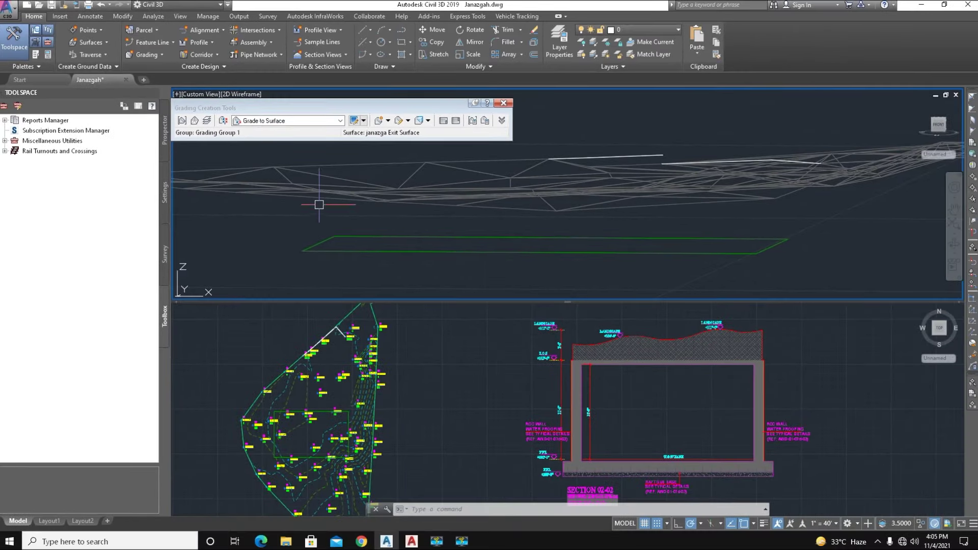
# Start a Grade to Surface grading from the rectangular feature line, toward its outer side and along its entire length.
pyautogui.click(388, 120)
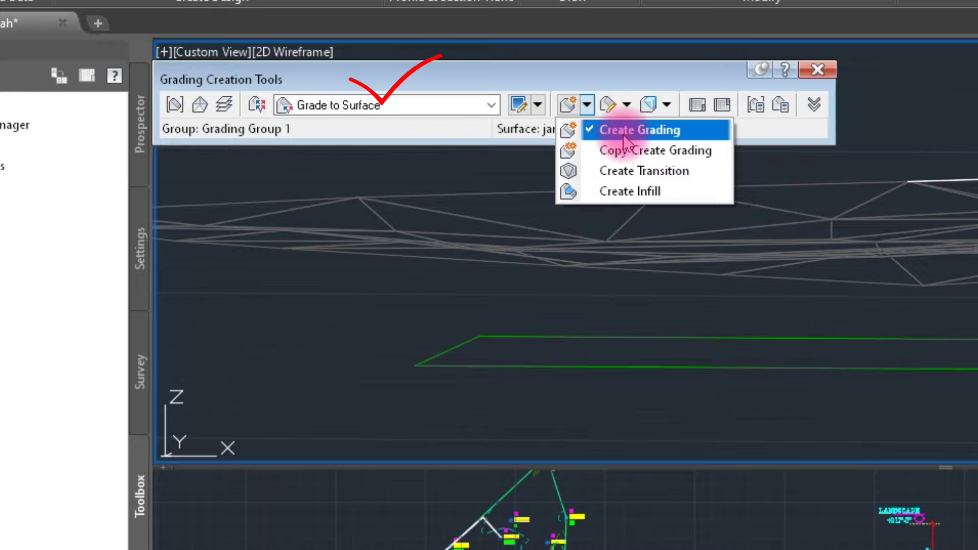
pyautogui.click(624, 130)
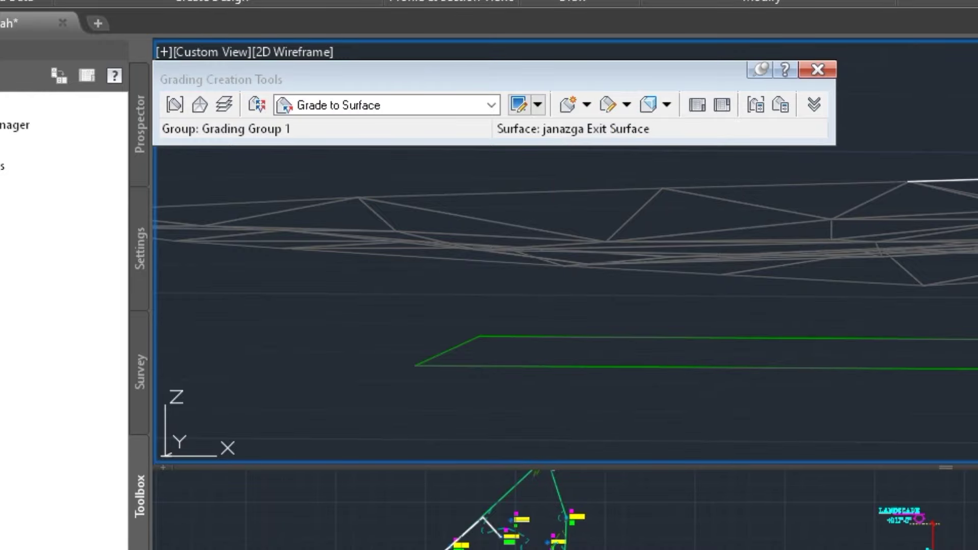
pyautogui.click(307, 443)
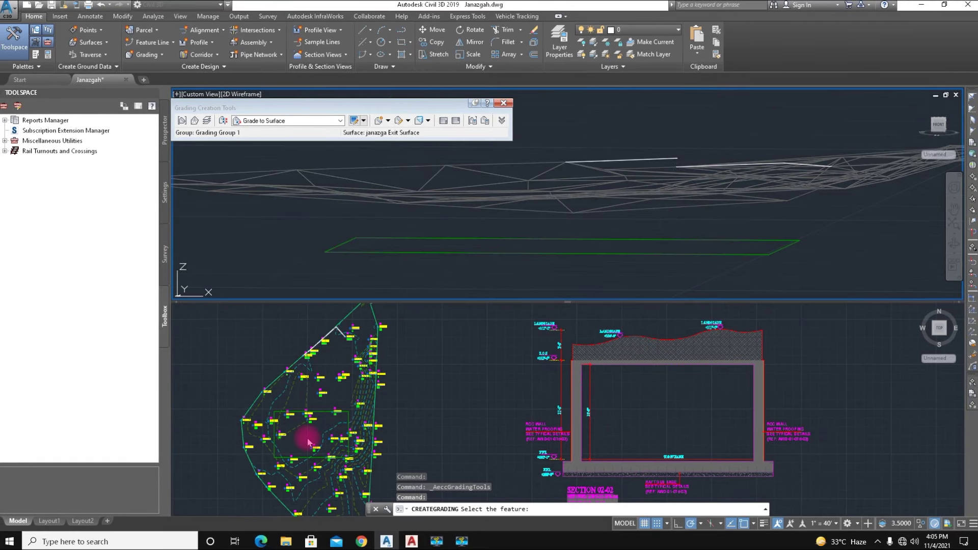
pyautogui.scroll(5, 305, 433)
pyautogui.moveTo(304, 430); pyautogui.dragTo(429, 403, button='middle')
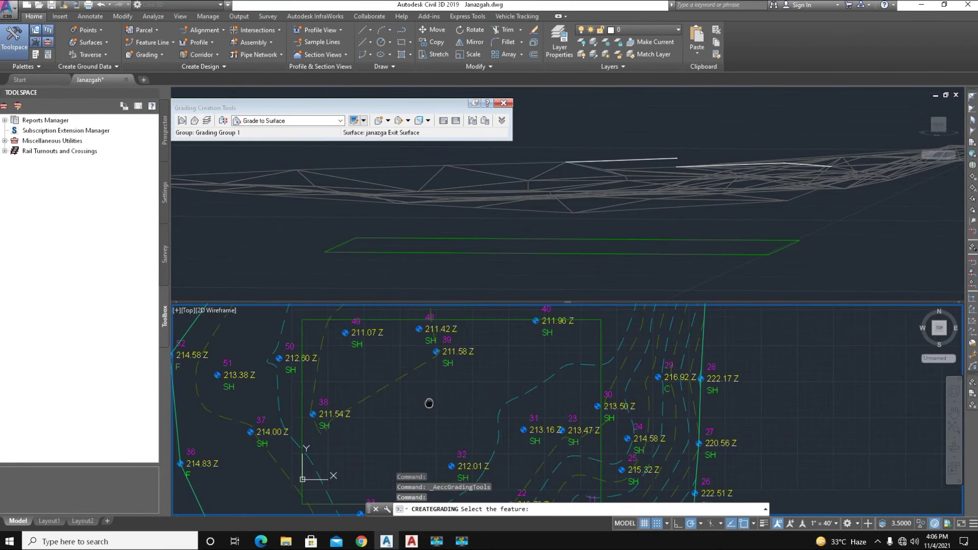
pyautogui.click(490, 321)
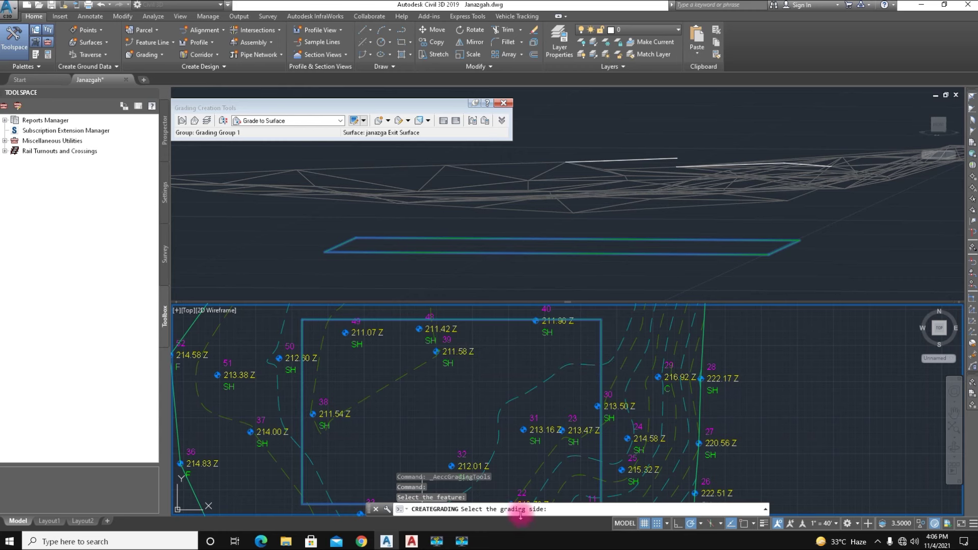
pyautogui.scroll(-2, 402, 390)
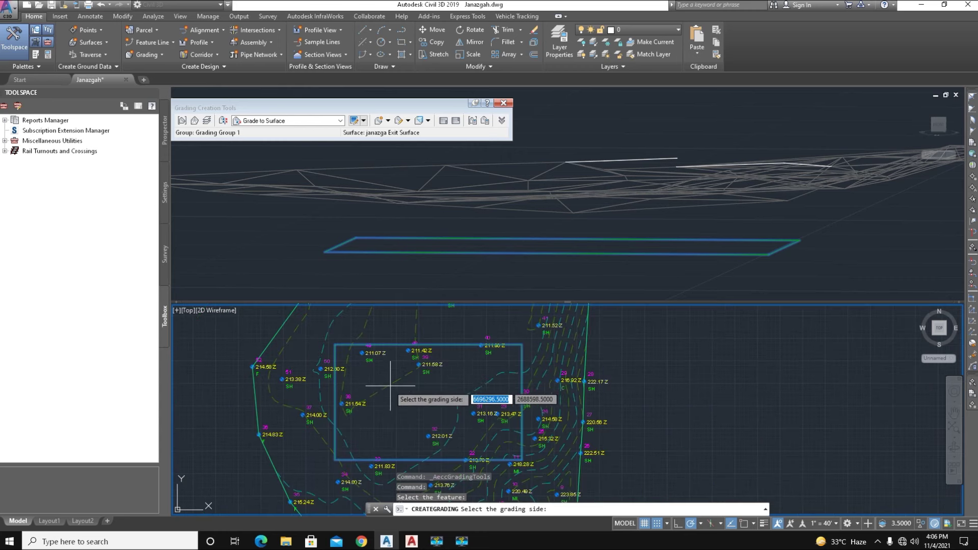
pyautogui.click(431, 324)
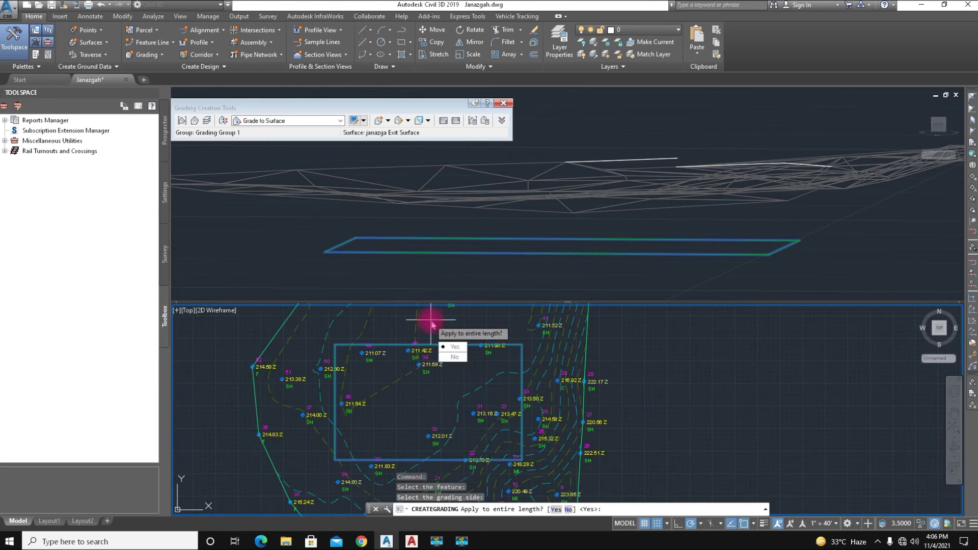
pyautogui.click(455, 349)
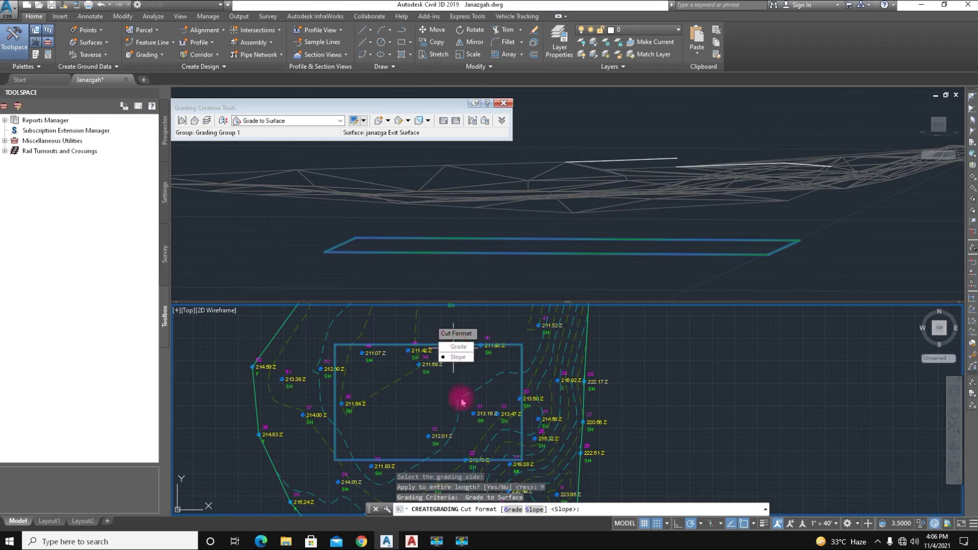
# Set both the cut and fill formats to Slope at 1:1 and finish the grading from the rectangular feature line.
pyautogui.click(456, 358)
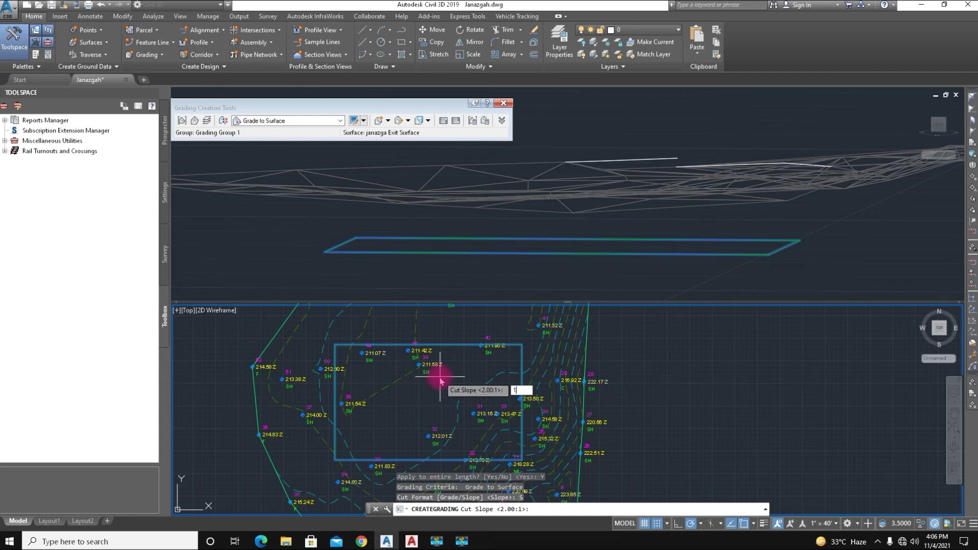
pyautogui.write('1')
pyautogui.press('Return')
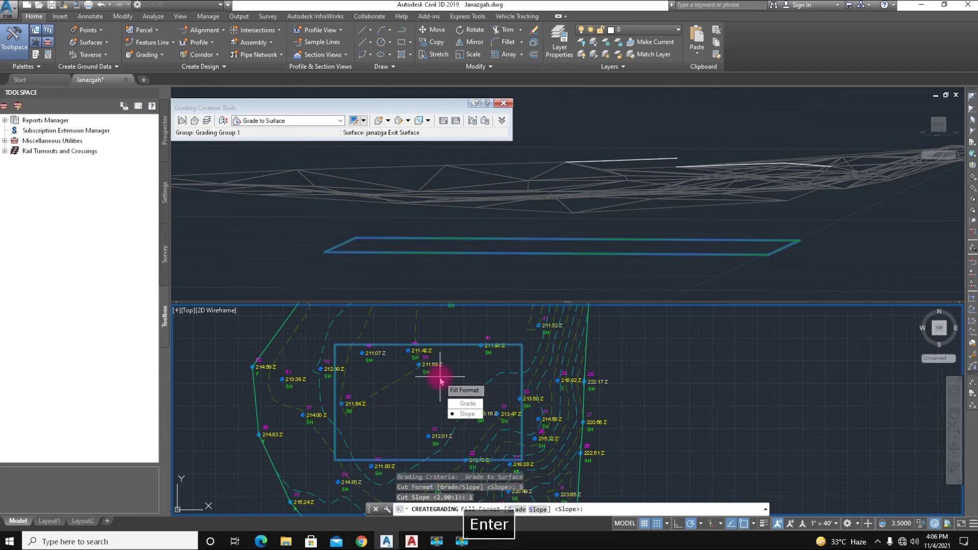
pyautogui.click(465, 414)
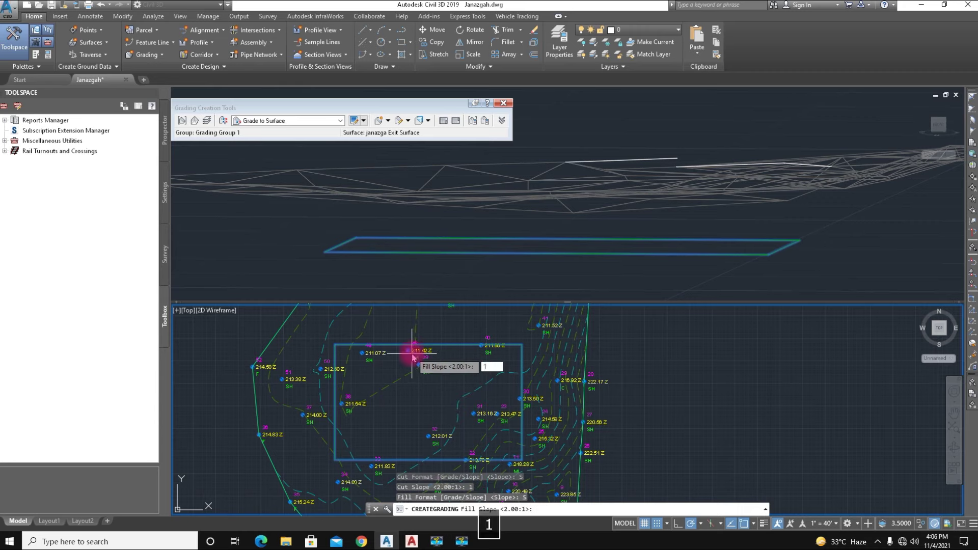
pyautogui.press('Return')
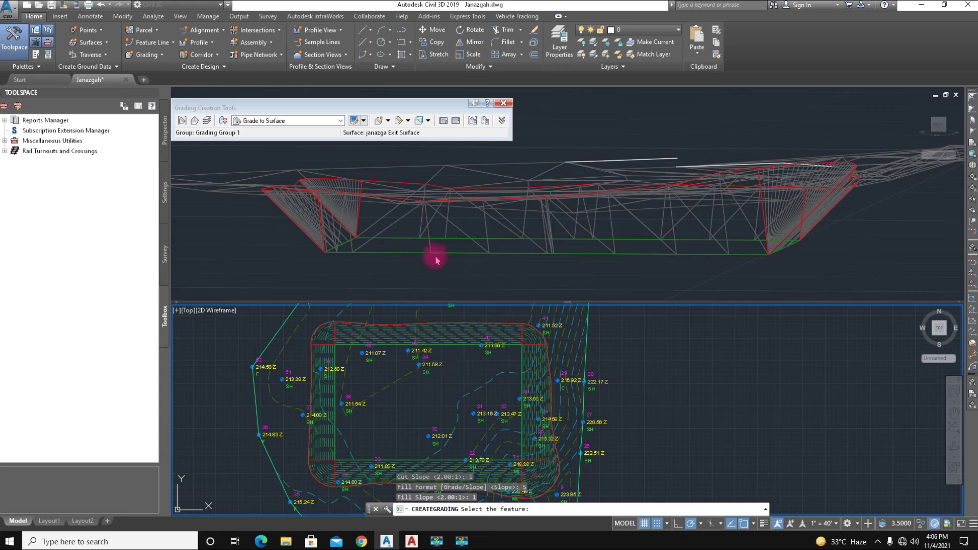
pyautogui.press('Escape')
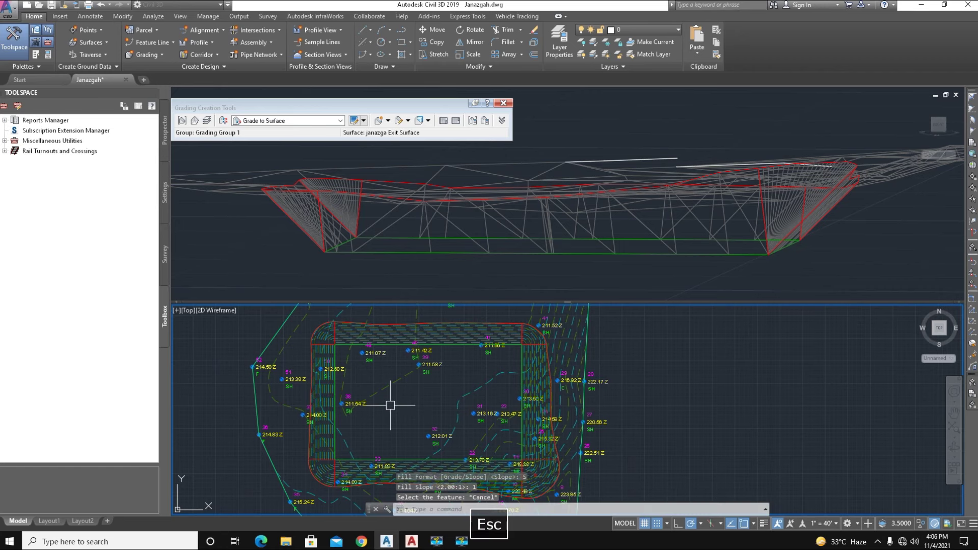
# Inspect the Grading Group 1 surface in the Object Viewer, orbiting it to a tilted 3D view, and close the viewer.
pyautogui.moveTo(404, 392)
pyautogui.mouseDown(button='middle')
pyautogui.moveTo(404, 362)
pyautogui.moveTo(414, 384)
pyautogui.mouseUp(button='middle')
pyautogui.scroll(-2, 330, 435)
pyautogui.scroll(2, 330, 434)
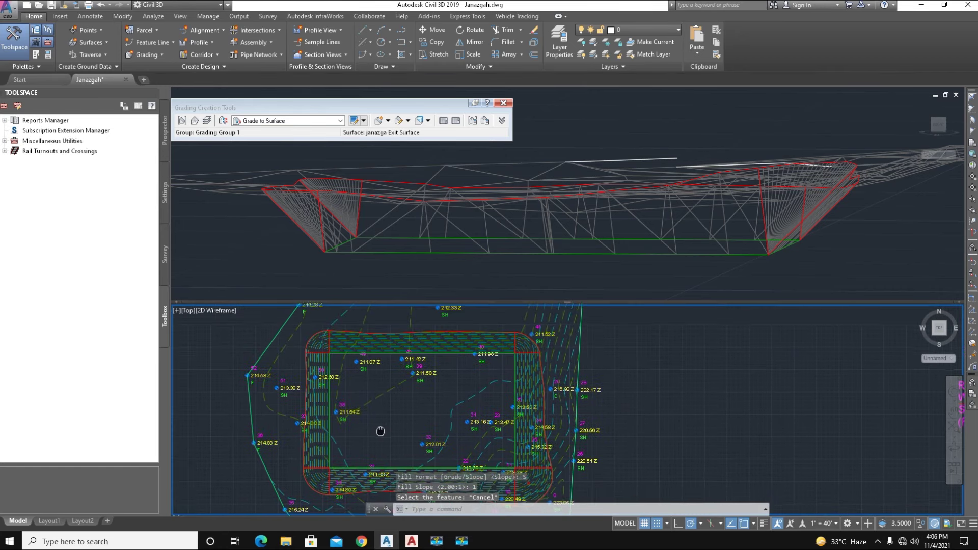
pyautogui.click(436, 346)
pyautogui.rightClick(436, 345)
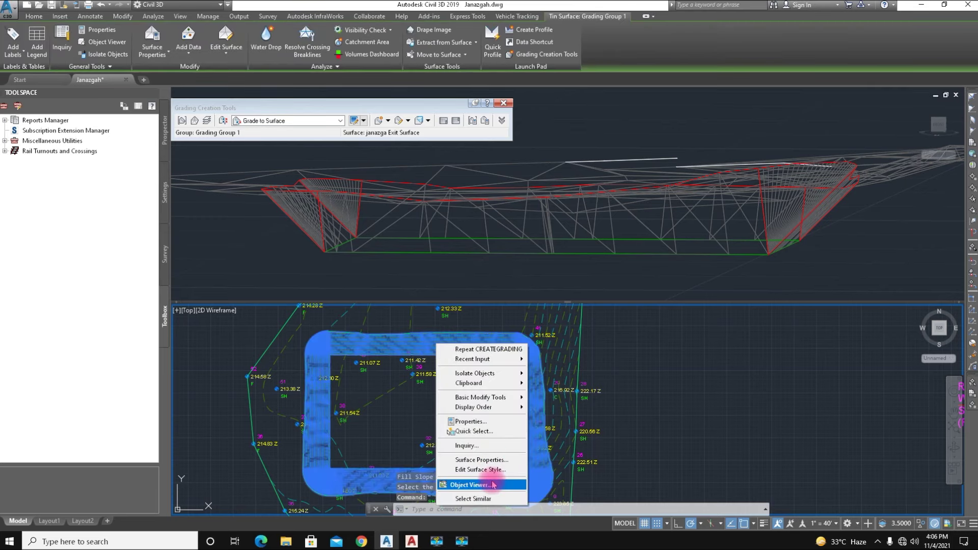
pyautogui.click(494, 485)
pyautogui.moveTo(529, 430)
pyautogui.mouseDown()
pyautogui.moveTo(506, 402)
pyautogui.moveTo(504, 336)
pyautogui.moveTo(570, 266)
pyautogui.moveTo(468, 320)
pyautogui.mouseUp()
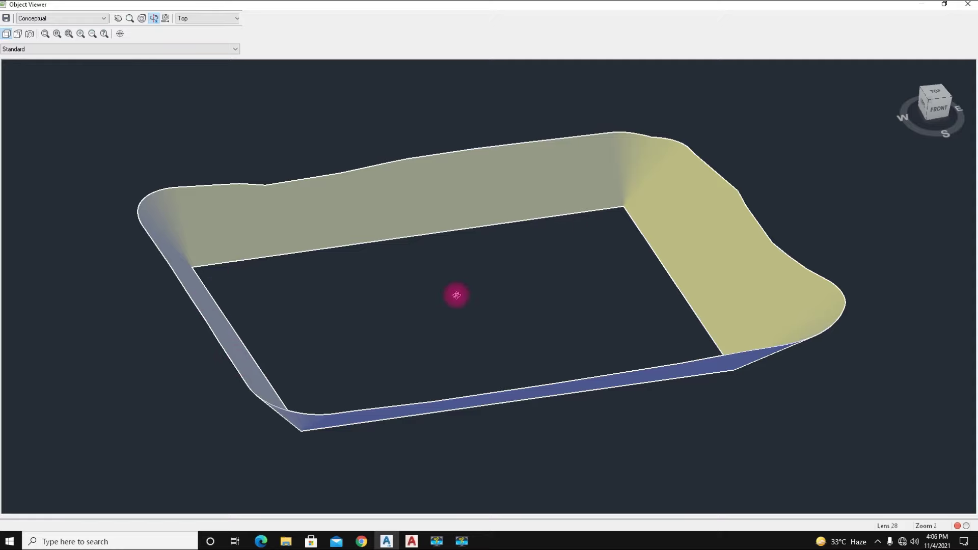
pyautogui.click(967, 6)
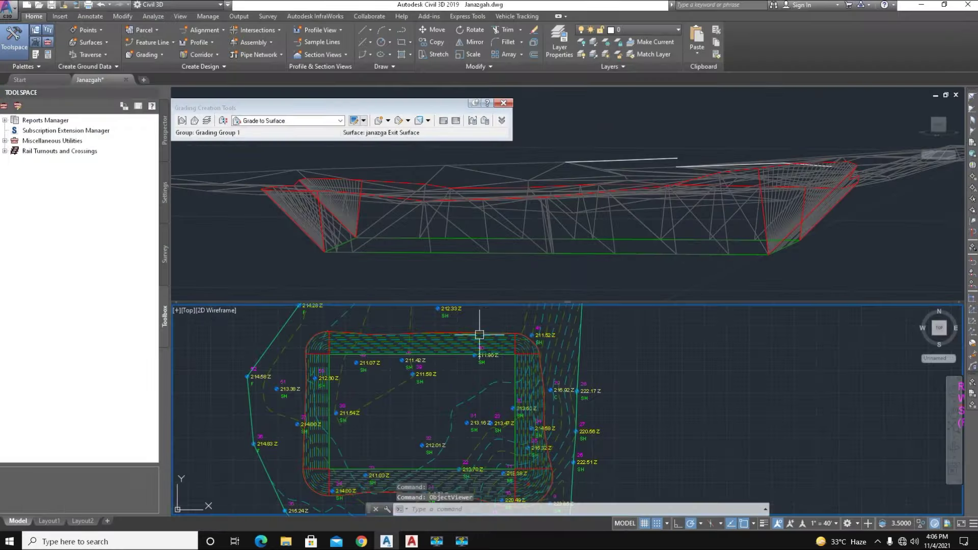
# Explode the Grading Group 1 surface into a block of contour lines.
pyautogui.scroll(-3, 479, 335)
pyautogui.scroll(3, 415, 371)
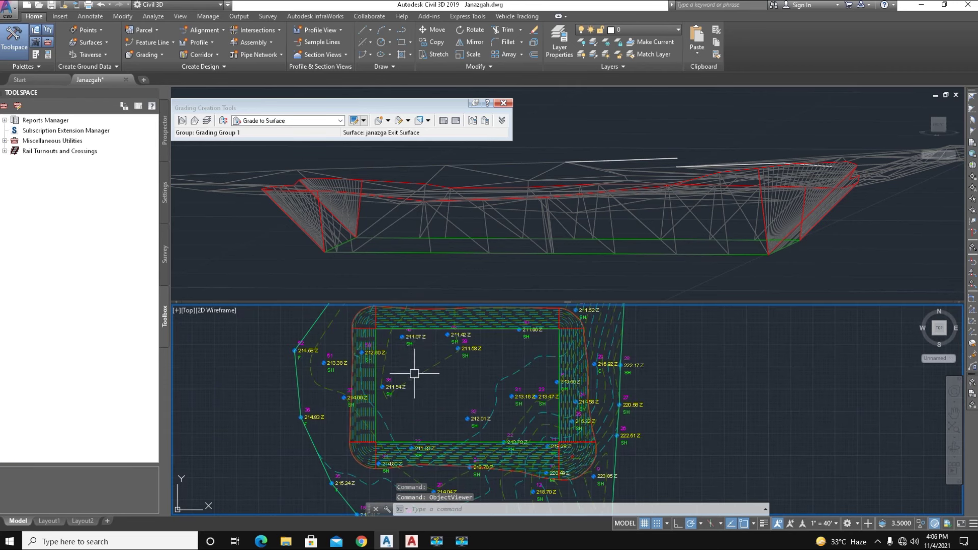
pyautogui.click(419, 316)
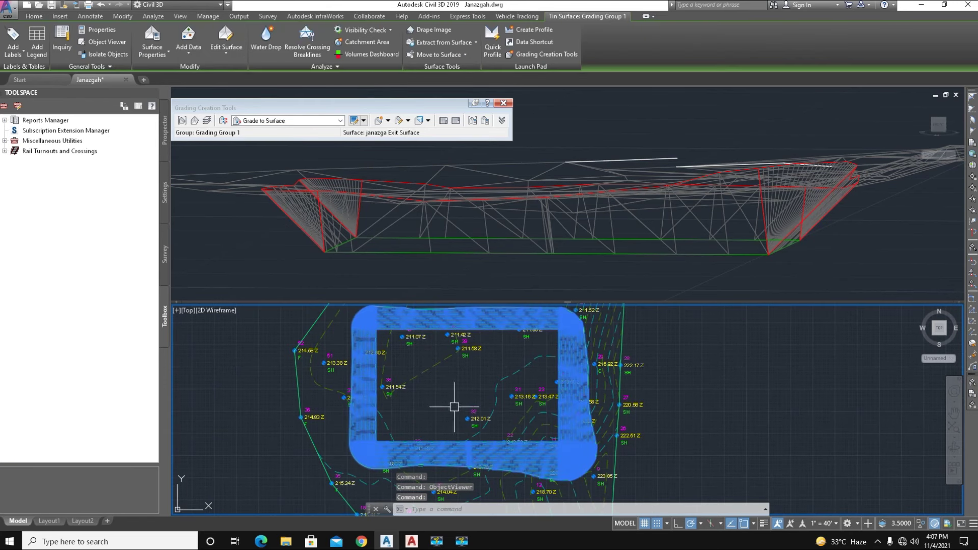
pyautogui.moveTo(454, 407)
pyautogui.write('X')
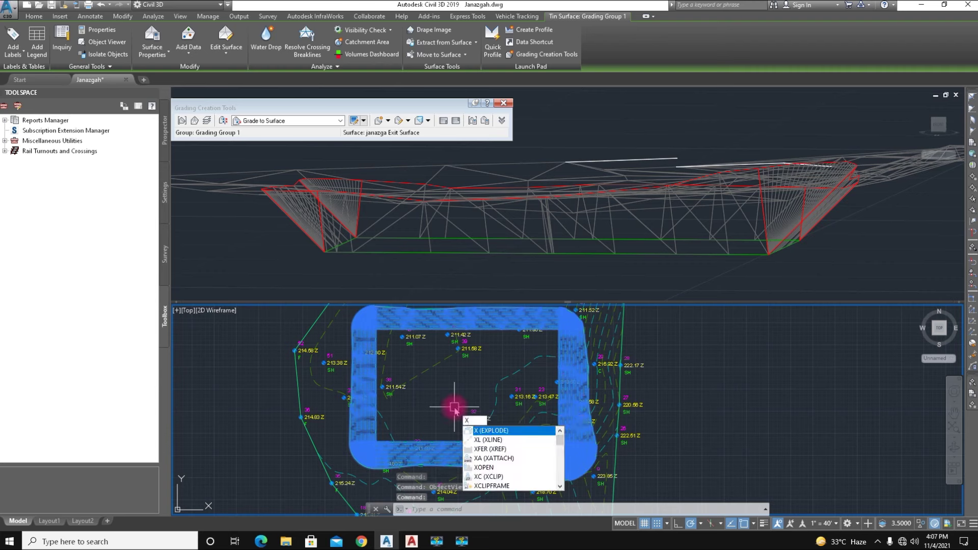
pyautogui.press('space')
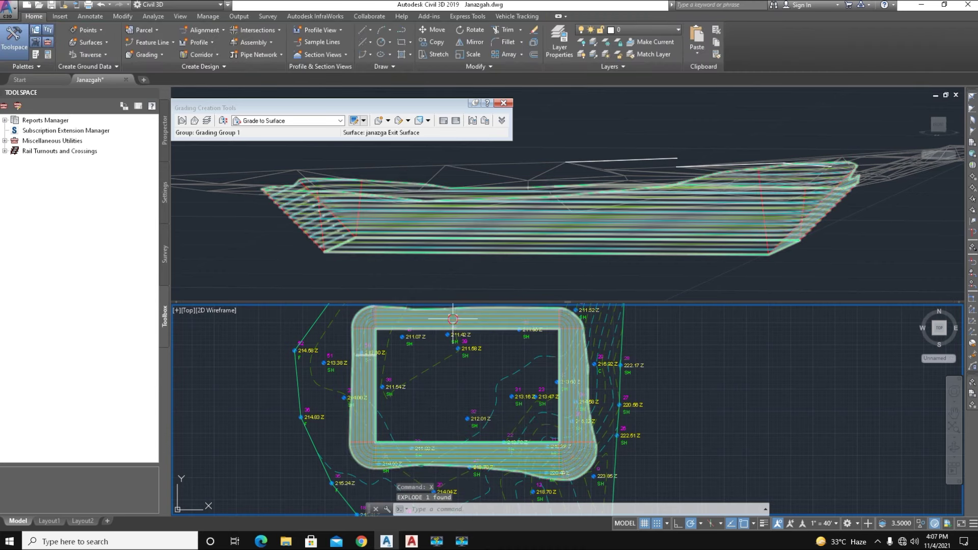
# Explode the contour block into individual contour lines and clear the selection.
pyautogui.scroll(2, 385, 387)
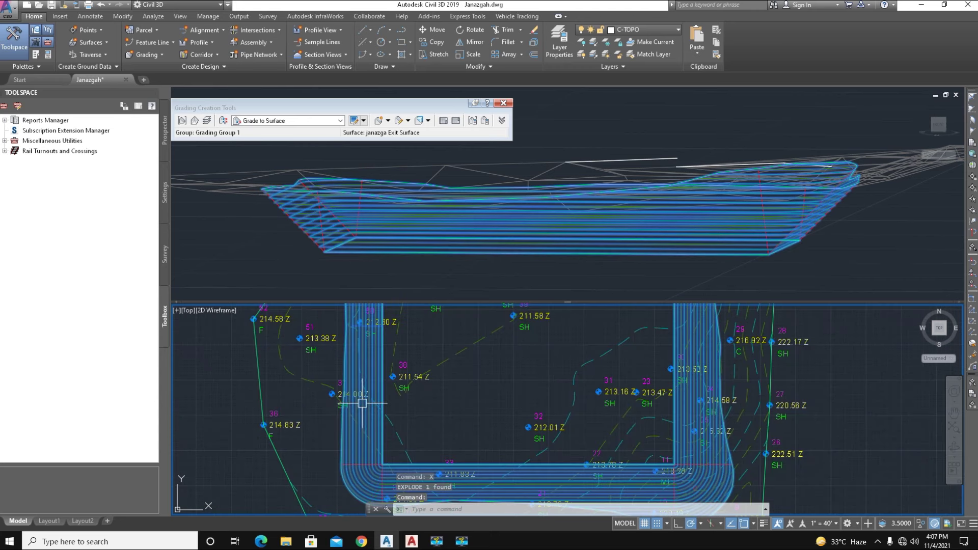
pyautogui.scroll(4, 408, 427)
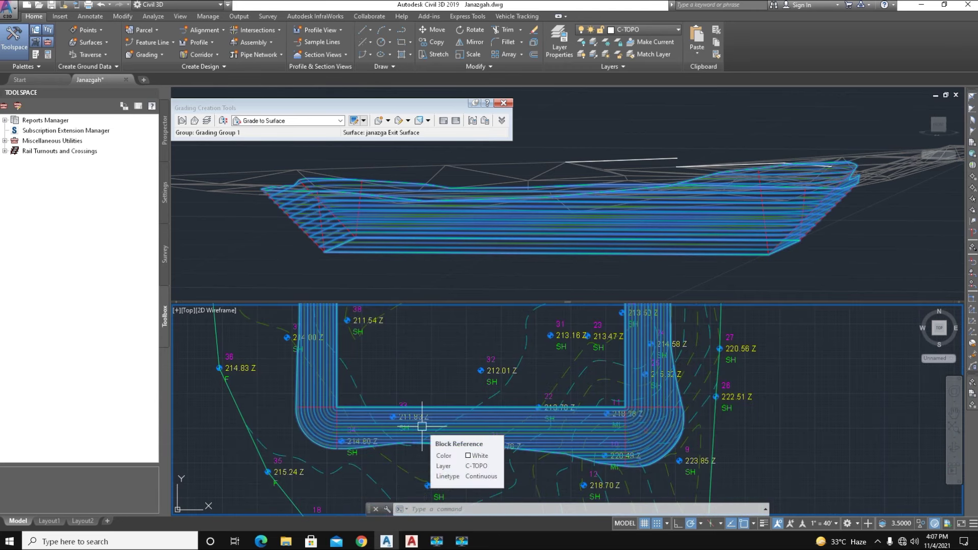
pyautogui.write('x')
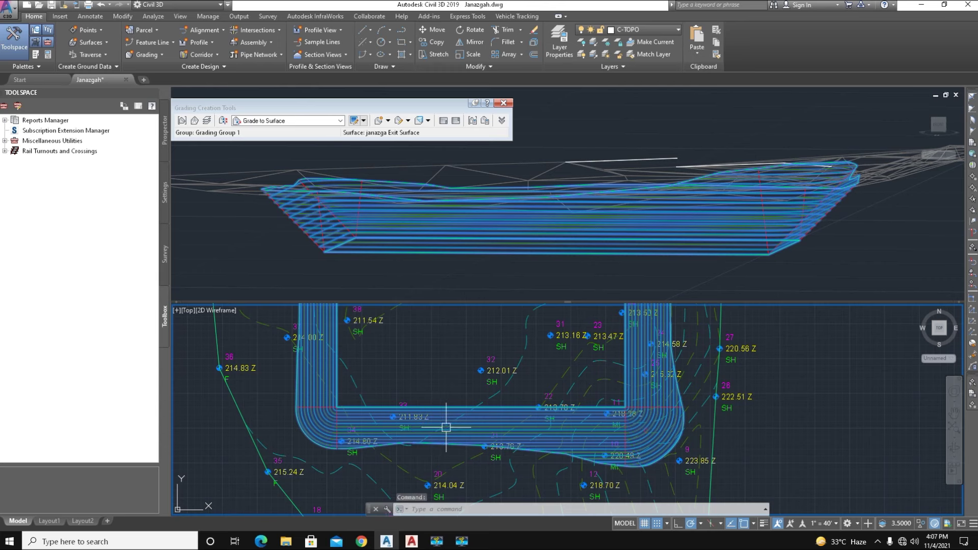
pyautogui.press('space')
pyautogui.click(490, 431)
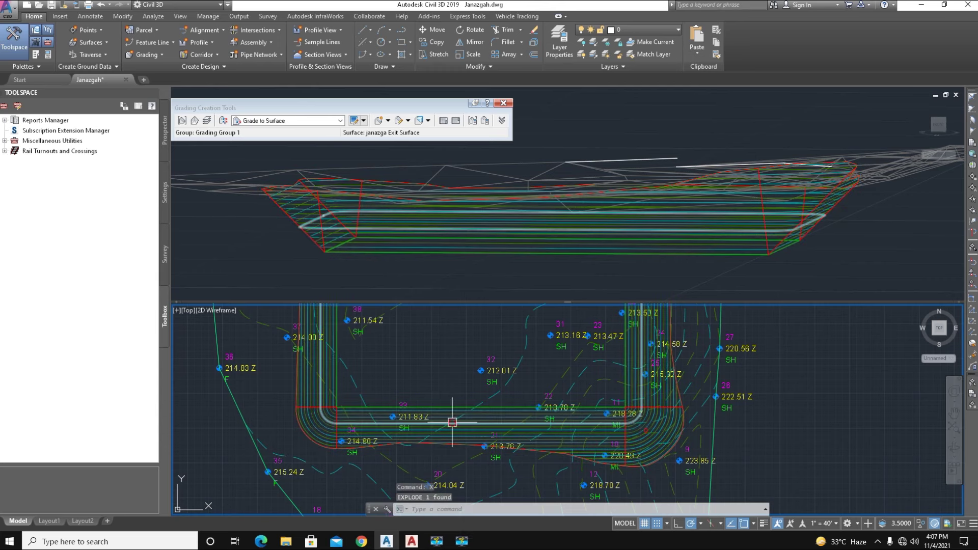
pyautogui.press('Escape')
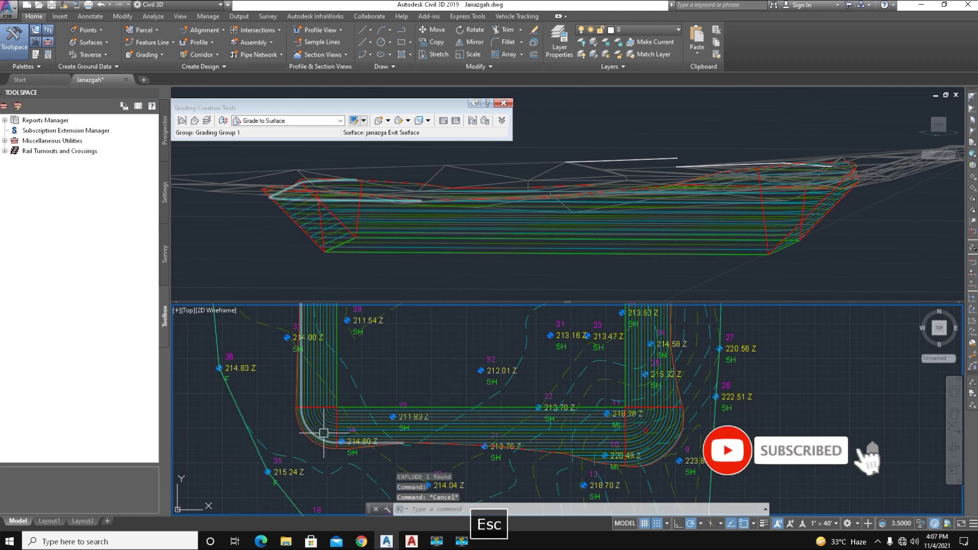
# Explode the rectangular feature line at the base of the excavation.
pyautogui.click(339, 383)
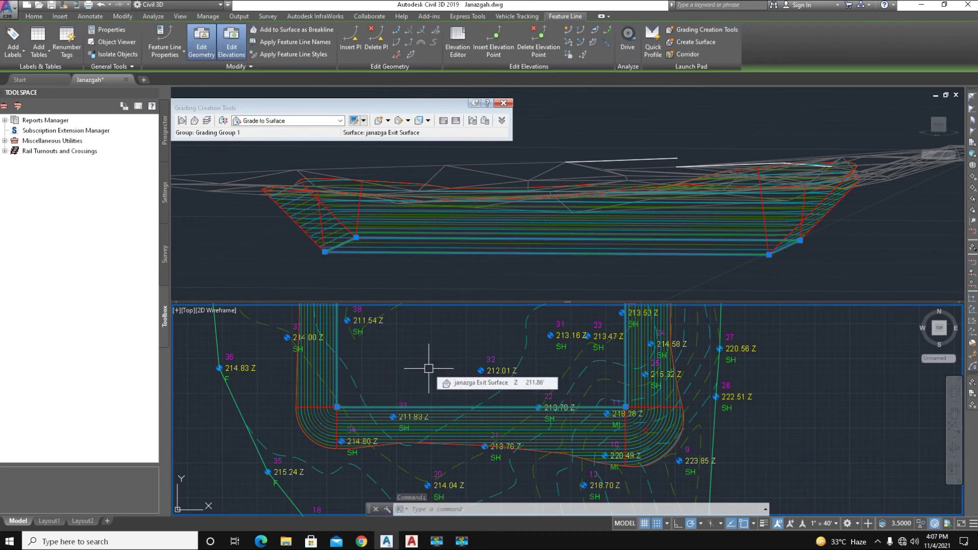
pyautogui.write('X')
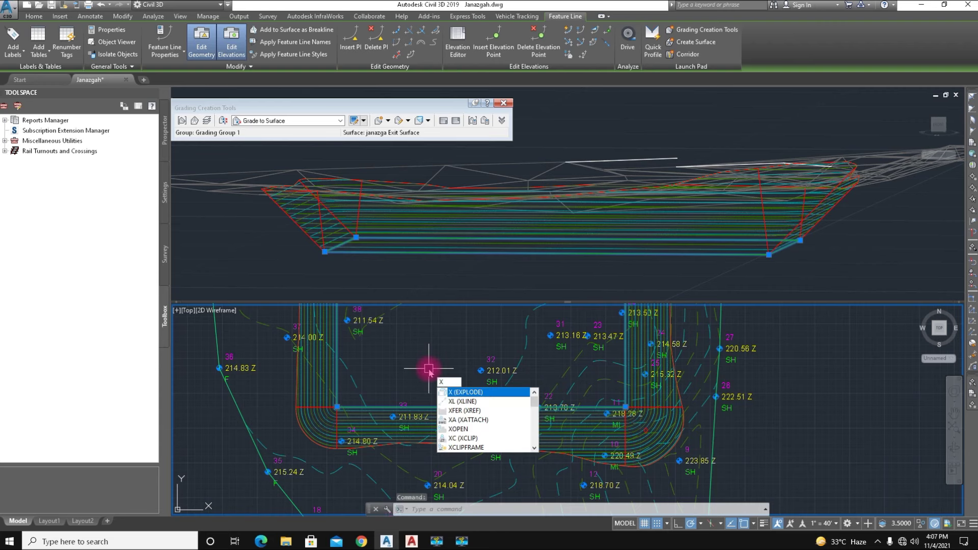
pyautogui.press('space')
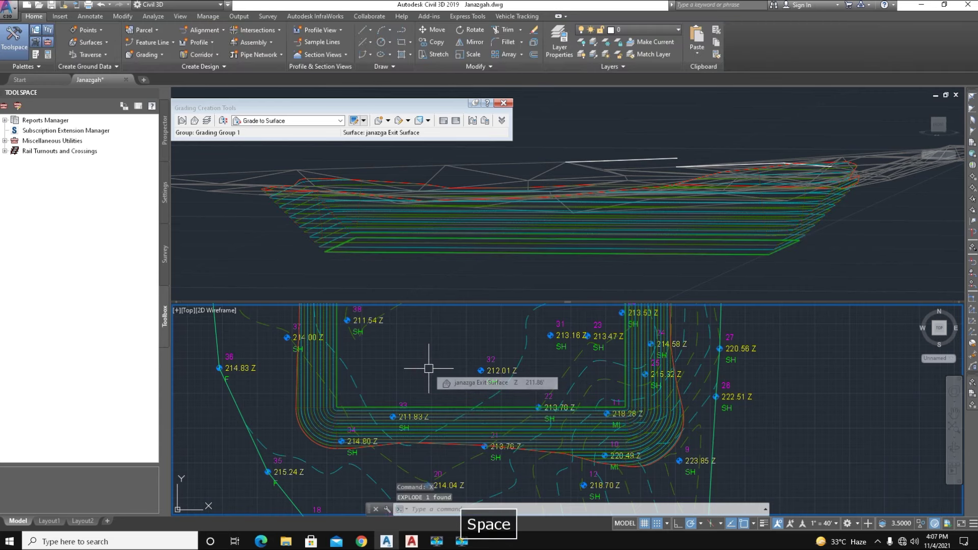
# Create a new TIN surface named UGT Surface on layer C-TOPO.
pyautogui.moveTo(441, 366); pyautogui.dragTo(442, 388, button='middle')
pyautogui.scroll(-3, 443, 367)
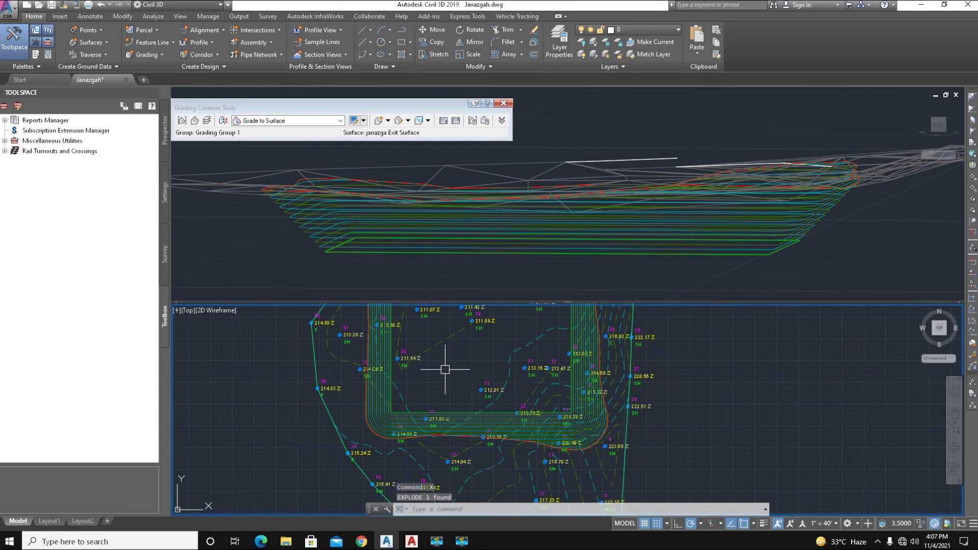
pyautogui.moveTo(460, 394); pyautogui.dragTo(456, 385, button='middle')
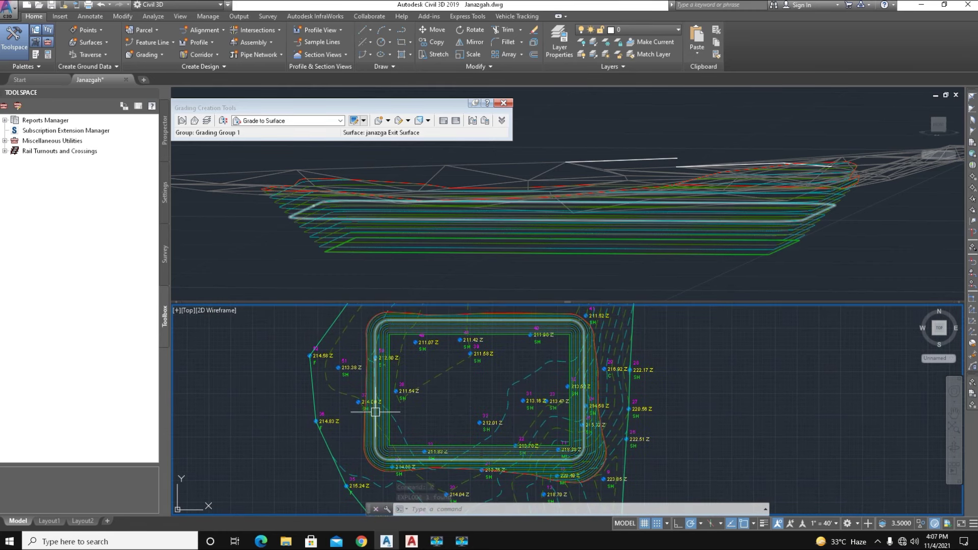
pyautogui.click(88, 31)
pyautogui.click(105, 61)
pyautogui.click(296, 171)
pyautogui.click(566, 237)
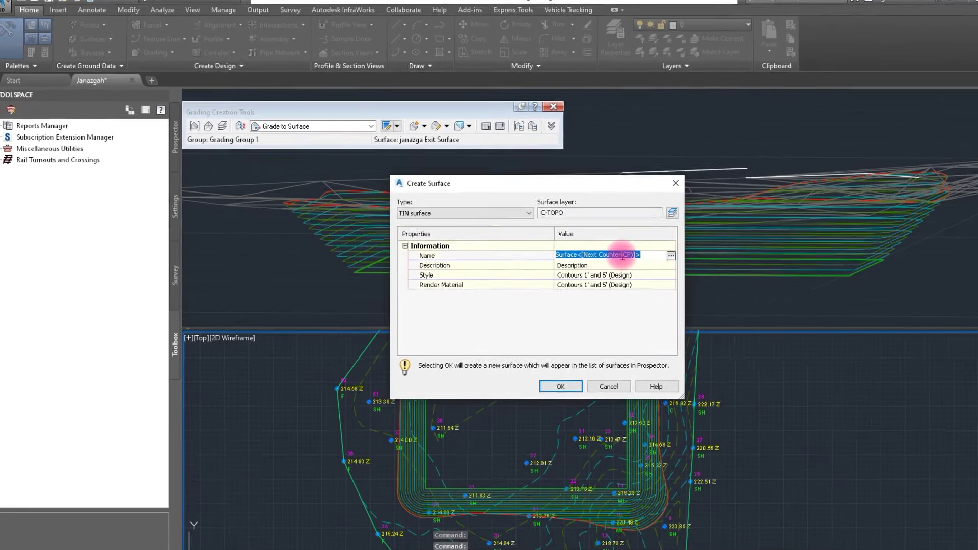
pyautogui.write('U')
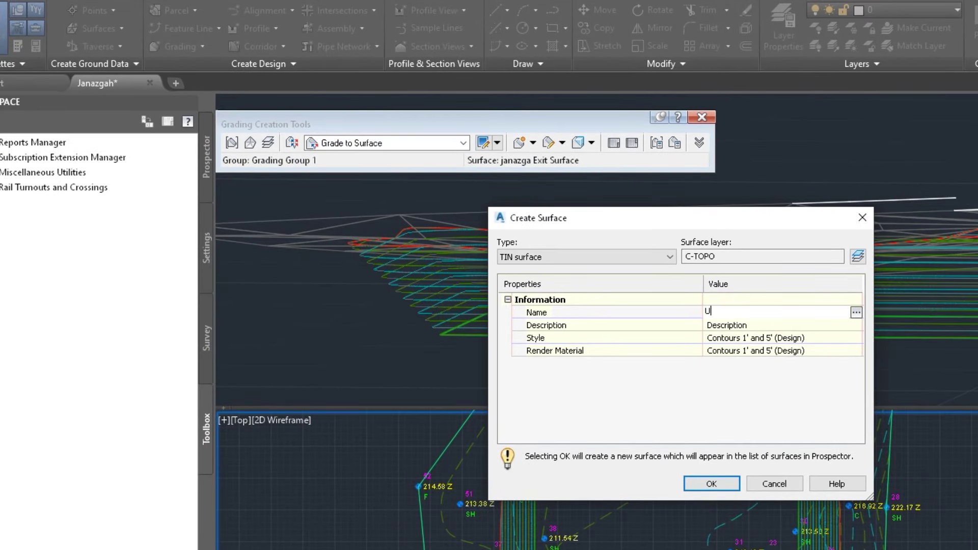
pyautogui.write('GT Surface')
pyautogui.click(714, 482)
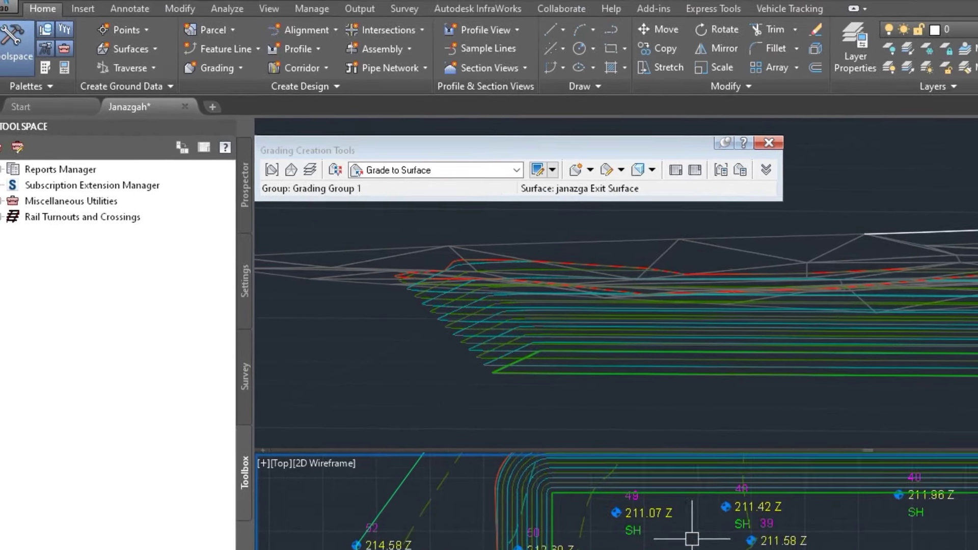
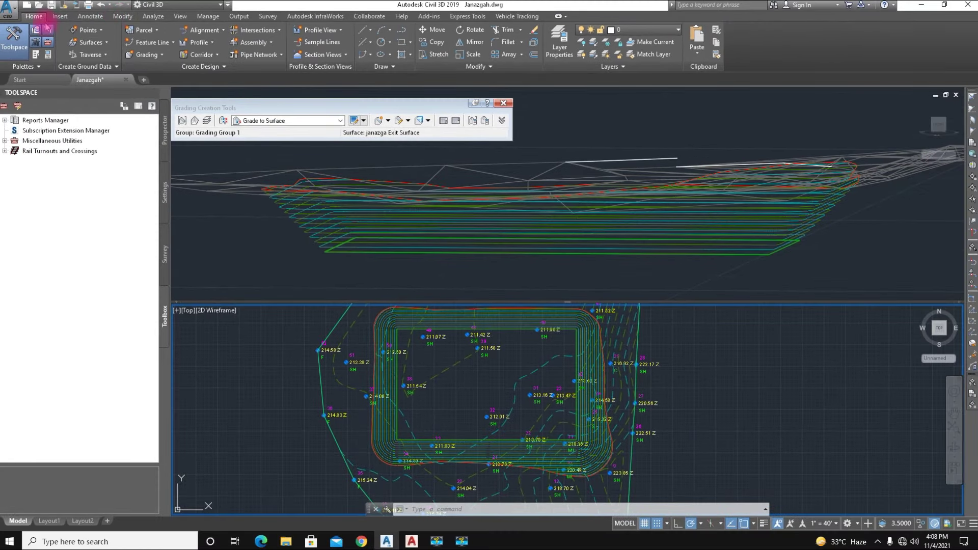
# Bring up the surface modification commands and close the Grading Creation Tools.
pyautogui.click(123, 17)
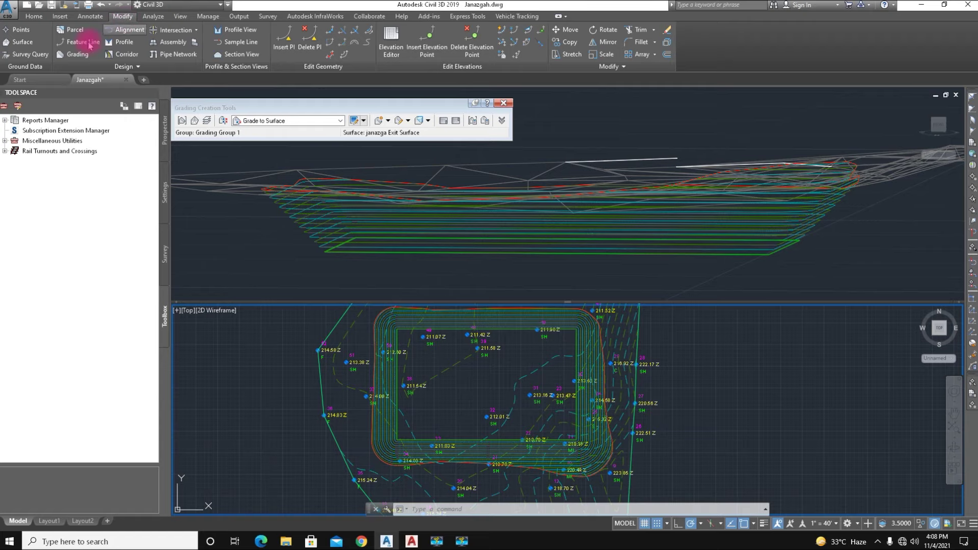
pyautogui.click(19, 45)
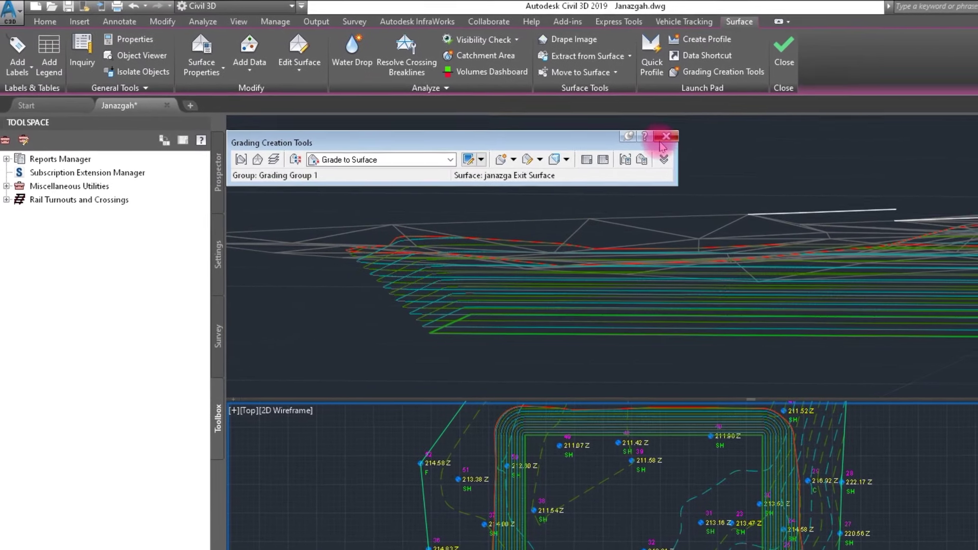
pyautogui.click(665, 136)
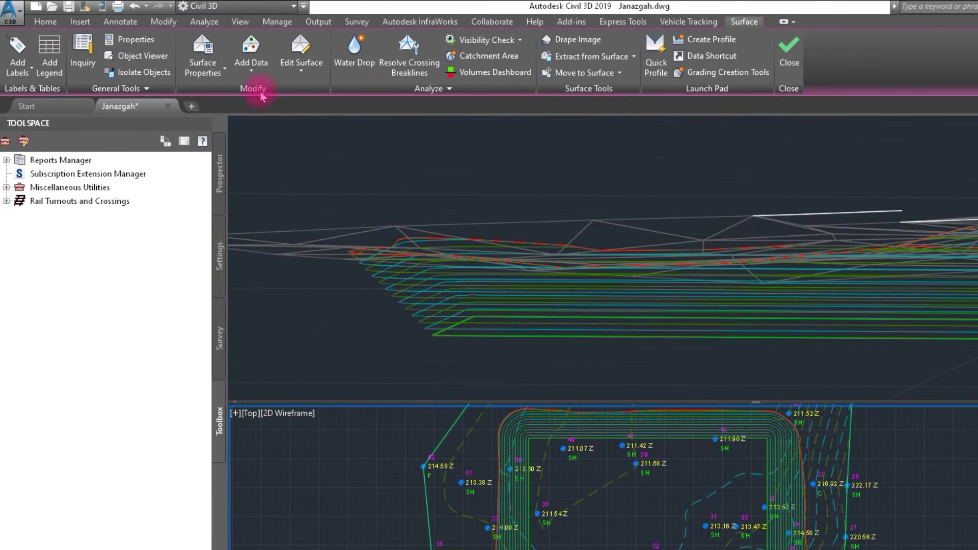
# Start adding contour data to UGT Surface, keeping the default weeding and supplementing factors and flat-area options.
pyautogui.click(252, 71)
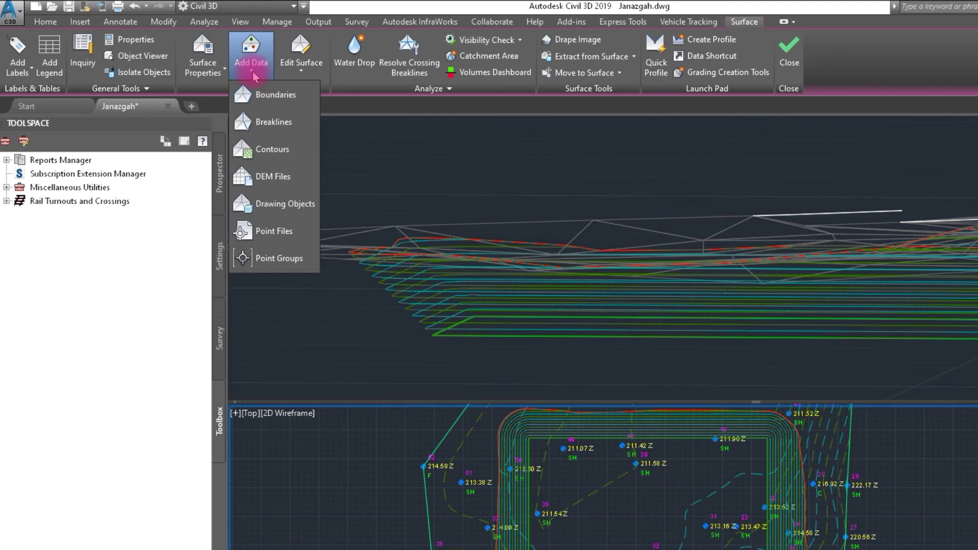
pyautogui.click(274, 150)
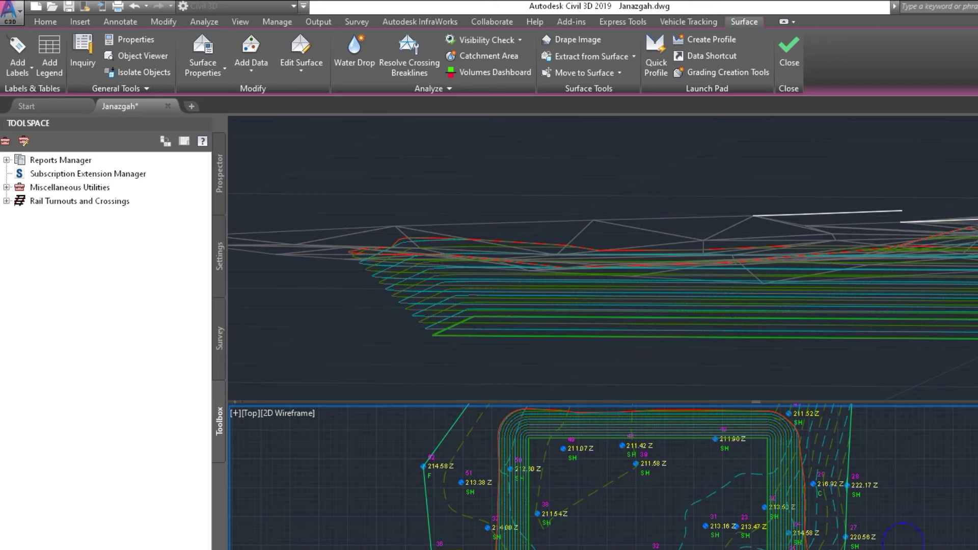
pyautogui.press('Return')
pyautogui.click(546, 316)
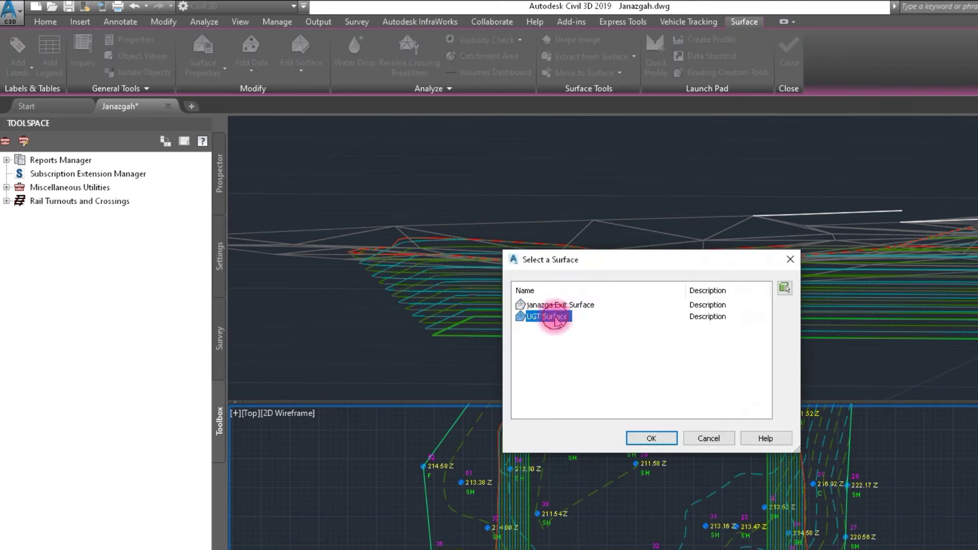
pyautogui.click(661, 442)
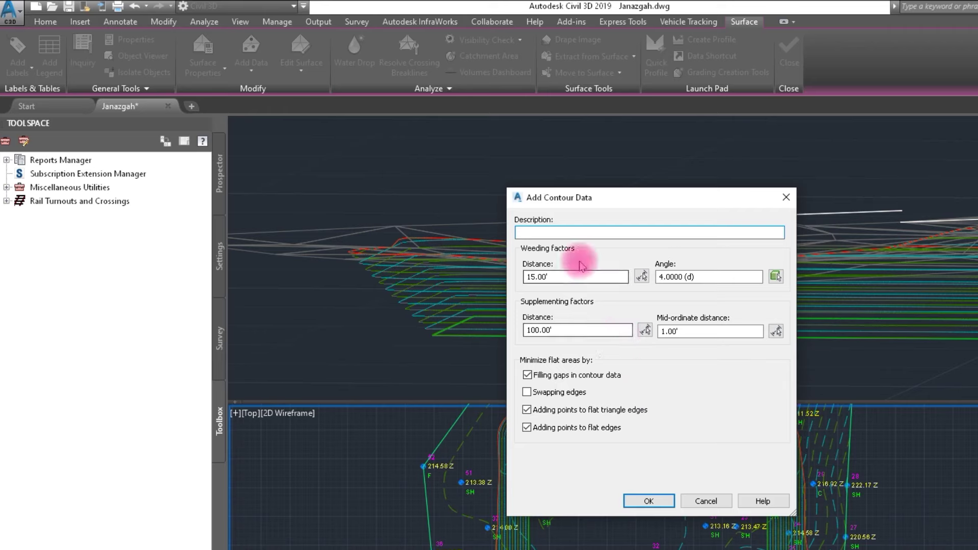
pyautogui.click(650, 500)
# Add all the excavation's contour lines to UGT Surface with a crossing selection over the south slope, and dismiss the event list.
pyautogui.scroll(3, 631, 514)
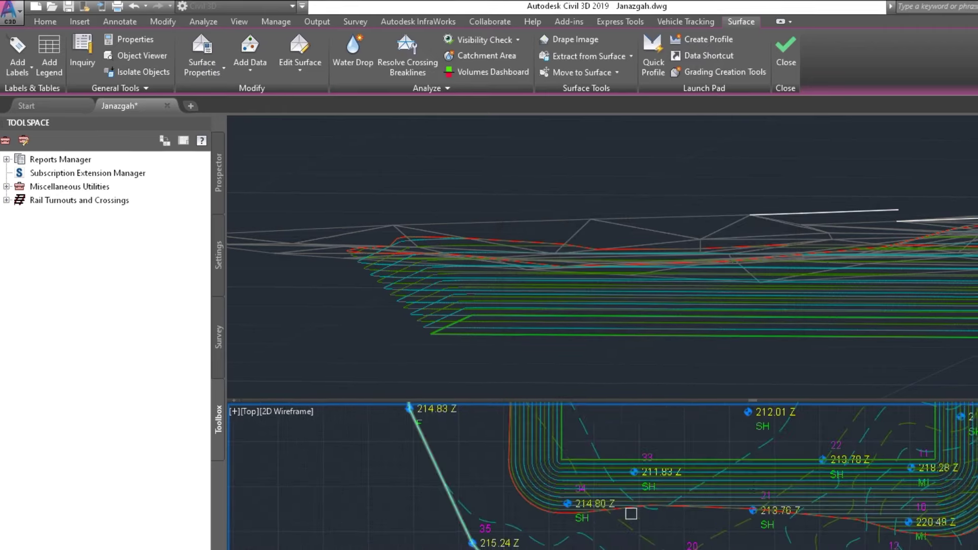
pyautogui.click(712, 516)
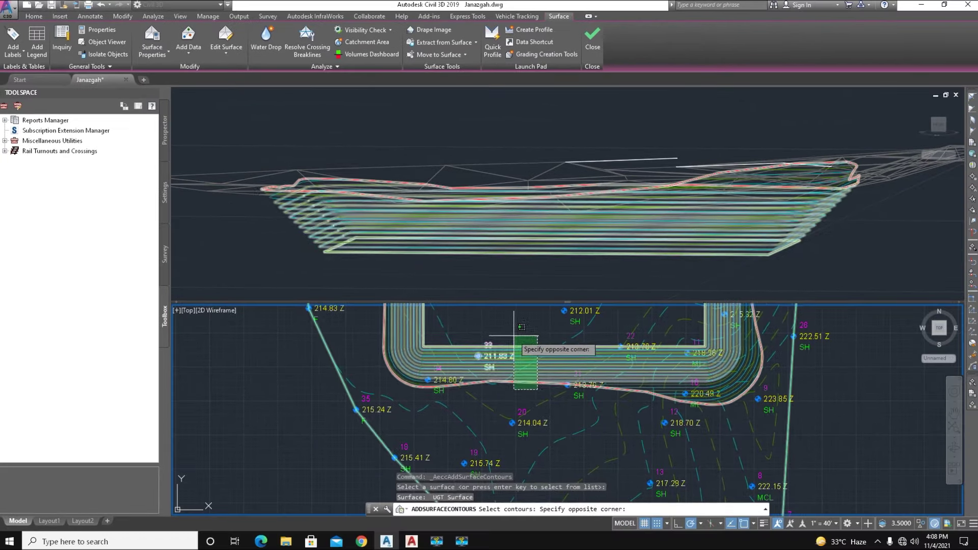
pyautogui.click(514, 336)
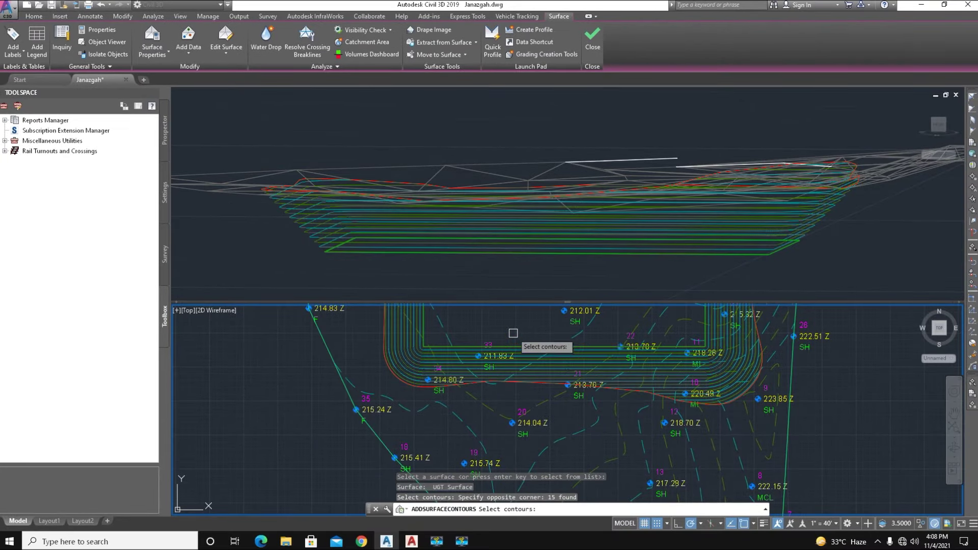
pyautogui.scroll(-2, 490, 376)
pyautogui.scroll(-2, 490, 376)
pyautogui.rightClick(495, 399)
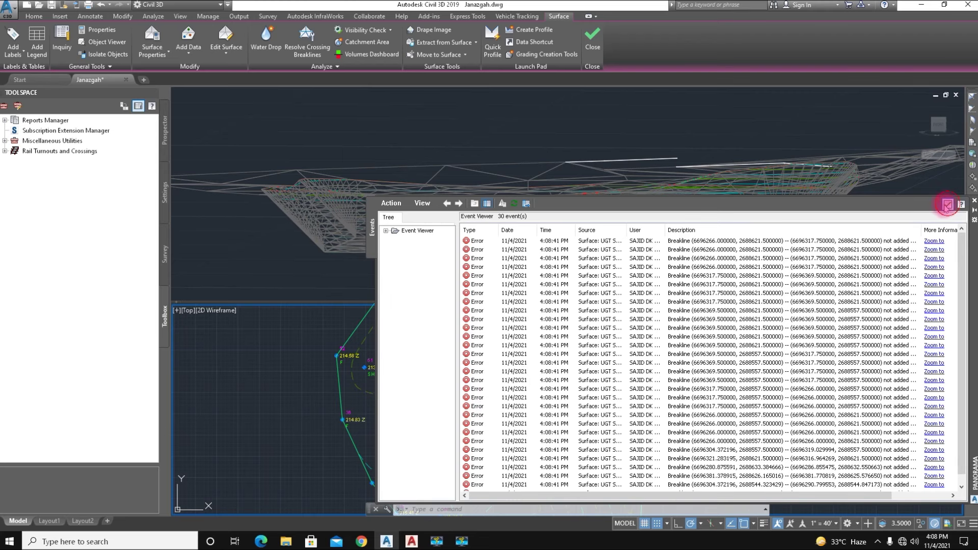
pyautogui.click(946, 204)
# Examine UGT Surface from several angles in the Object Viewer, and close the viewer.
pyautogui.click(521, 328)
pyautogui.rightClick(522, 331)
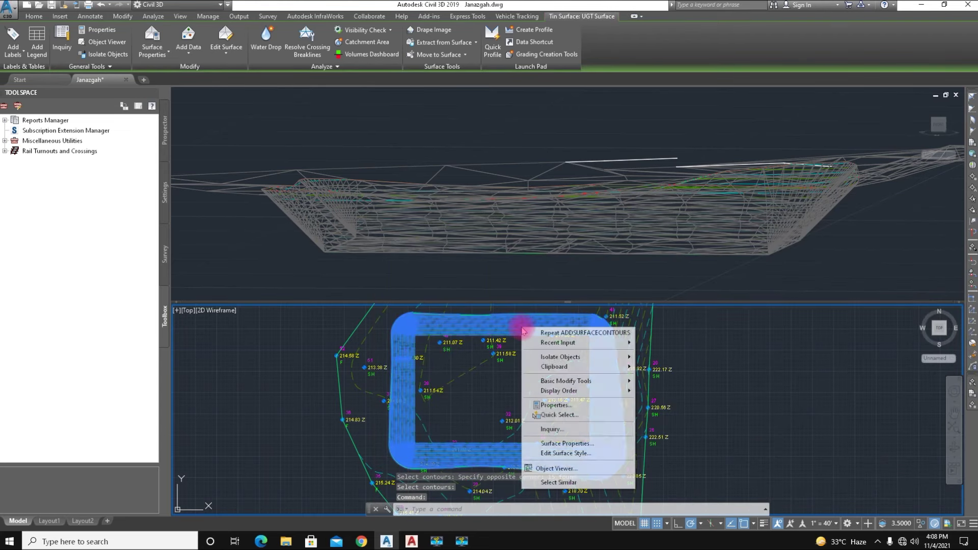
pyautogui.click(561, 468)
pyautogui.moveTo(547, 442)
pyautogui.mouseDown()
pyautogui.moveTo(530, 286)
pyautogui.moveTo(533, 312)
pyautogui.moveTo(489, 358)
pyautogui.moveTo(589, 331)
pyautogui.moveTo(665, 299)
pyautogui.moveTo(681, 280)
pyautogui.moveTo(500, 417)
pyautogui.moveTo(599, 362)
pyautogui.moveTo(589, 415)
pyautogui.moveTo(430, 395)
pyautogui.moveTo(344, 355)
pyautogui.mouseUp()
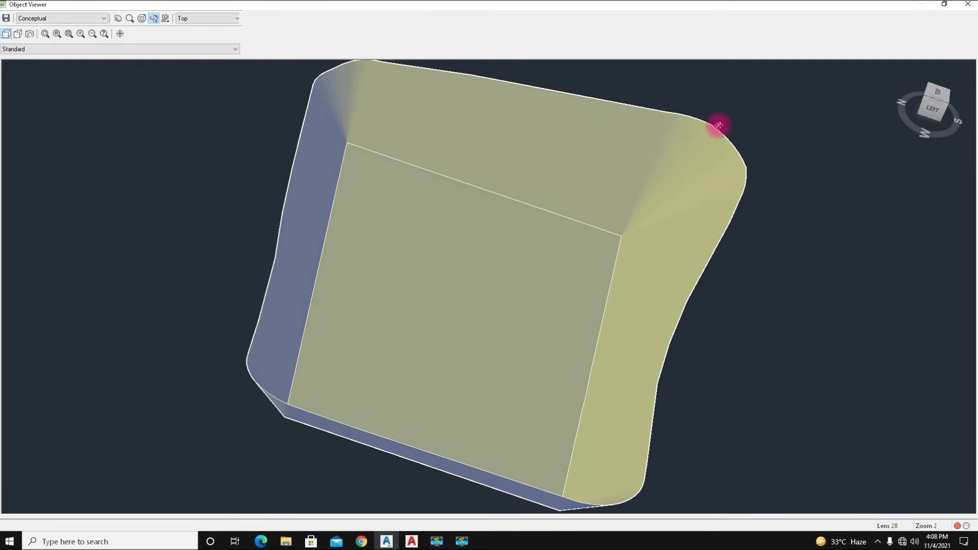
pyautogui.click(968, 4)
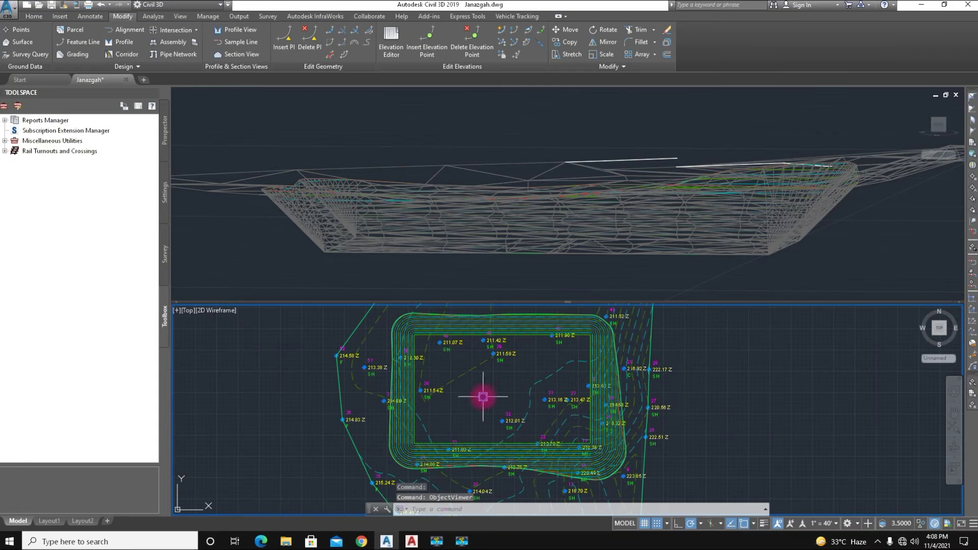
# Tilt the custom 3D view to look down into the excavation and apply the Conceptual visual style to it.
pyautogui.scroll(-3, 483, 397)
pyautogui.scroll(3, 477, 406)
pyautogui.scroll(-1, 465, 404)
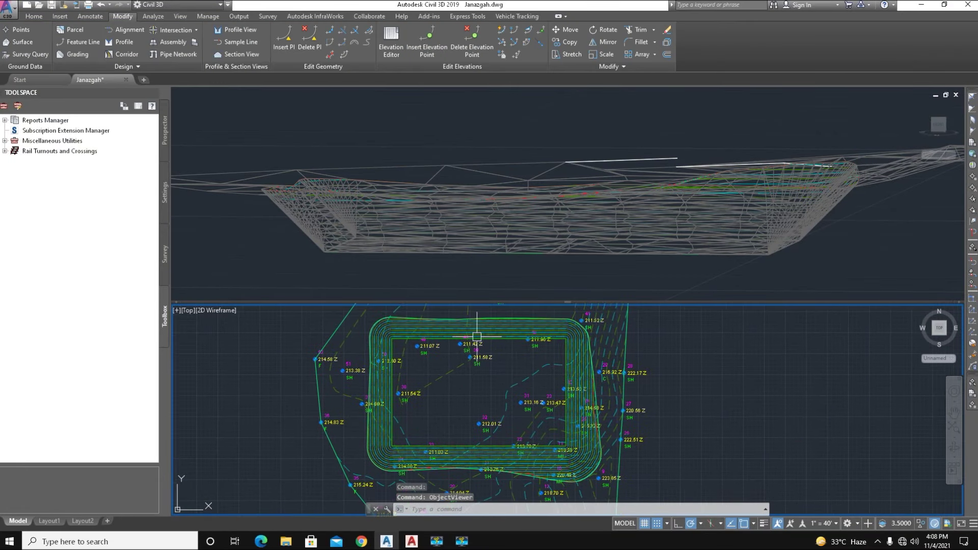
pyautogui.click(457, 147)
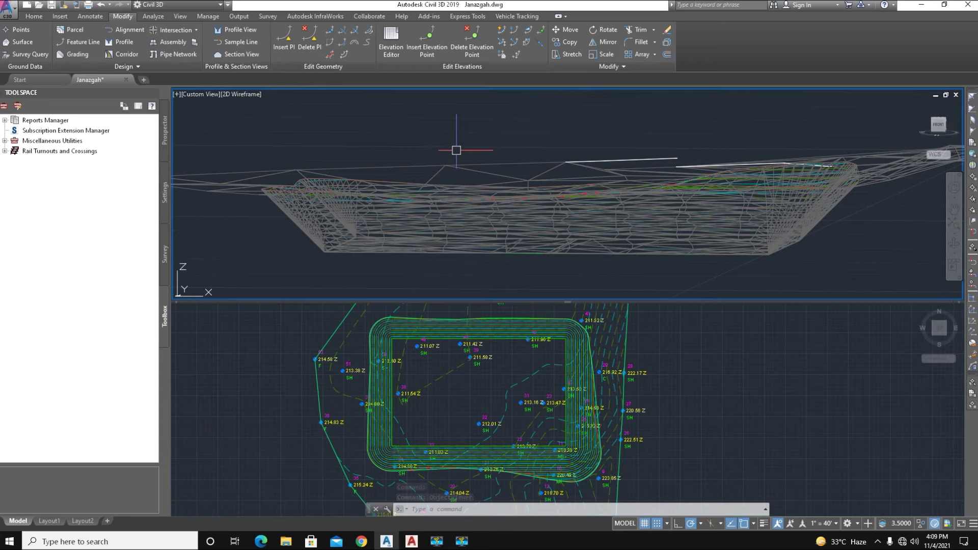
pyautogui.keyDown('shift'); pyautogui.moveTo(457, 164); pyautogui.dragTo(461, 200, button='middle'); pyautogui.keyUp('shift')
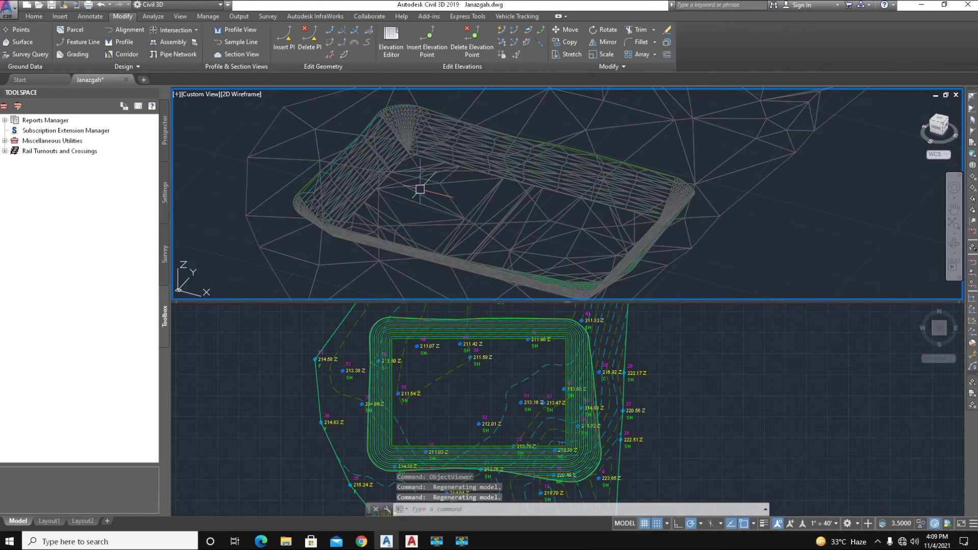
pyautogui.click(181, 17)
pyautogui.click(220, 31)
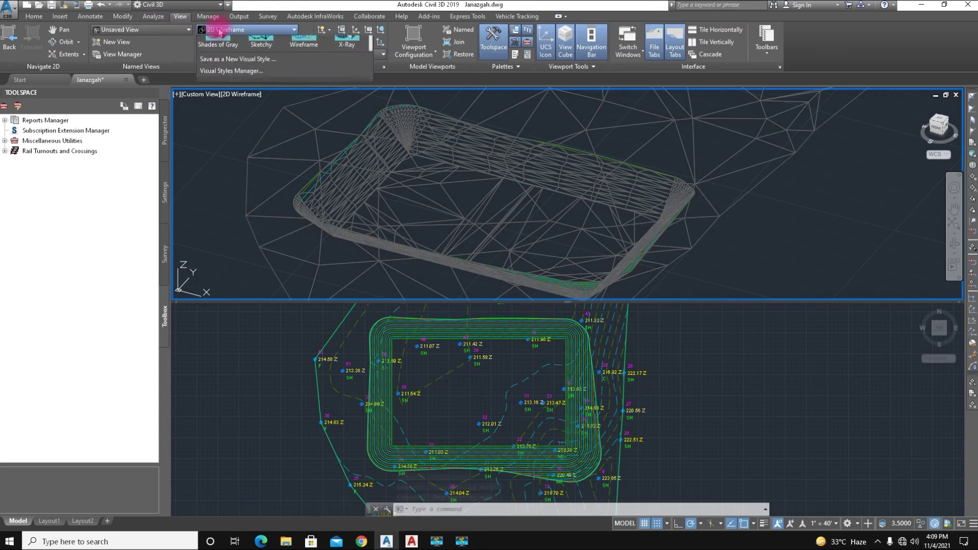
pyautogui.click(351, 60)
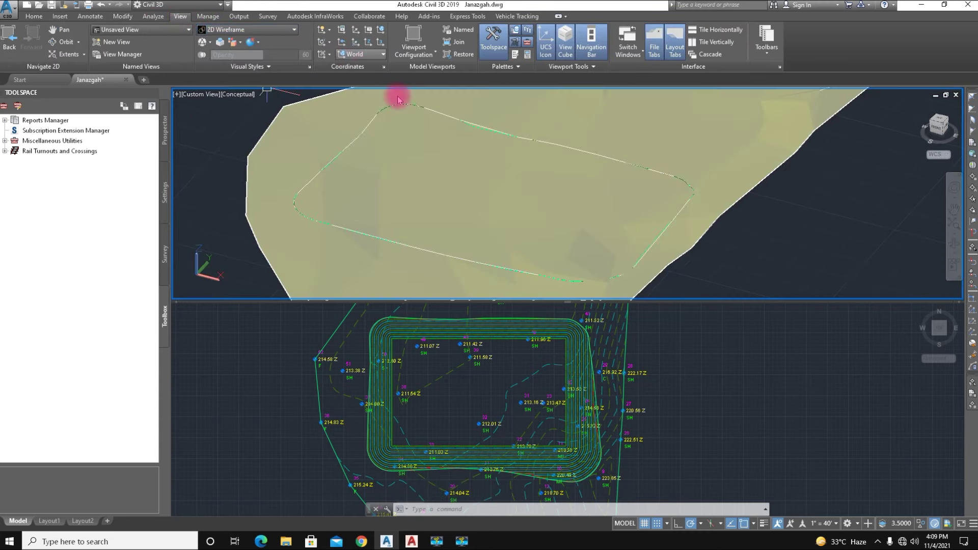
pyautogui.moveTo(445, 236)
pyautogui.keyDown('shift'); pyautogui.mouseDown(button='middle')
pyautogui.moveTo(472, 136)
pyautogui.moveTo(518, 158)
pyautogui.moveTo(470, 144)
pyautogui.moveTo(603, 397)
pyautogui.mouseUp(button='middle'); pyautogui.keyUp('shift')
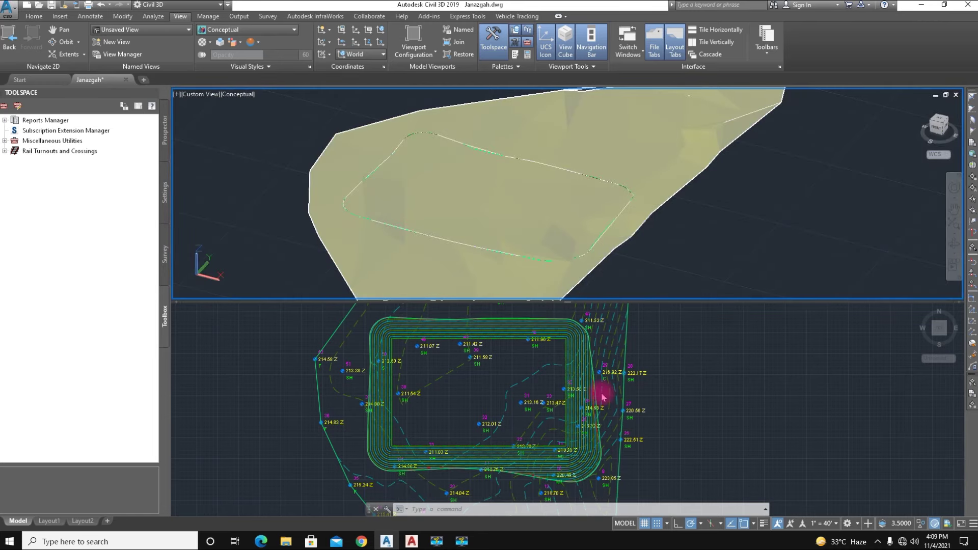
# Select UGT Surface in the plan viewport at the excavation's east edge.
pyautogui.click(847, 434)
pyautogui.scroll(4, 624, 409)
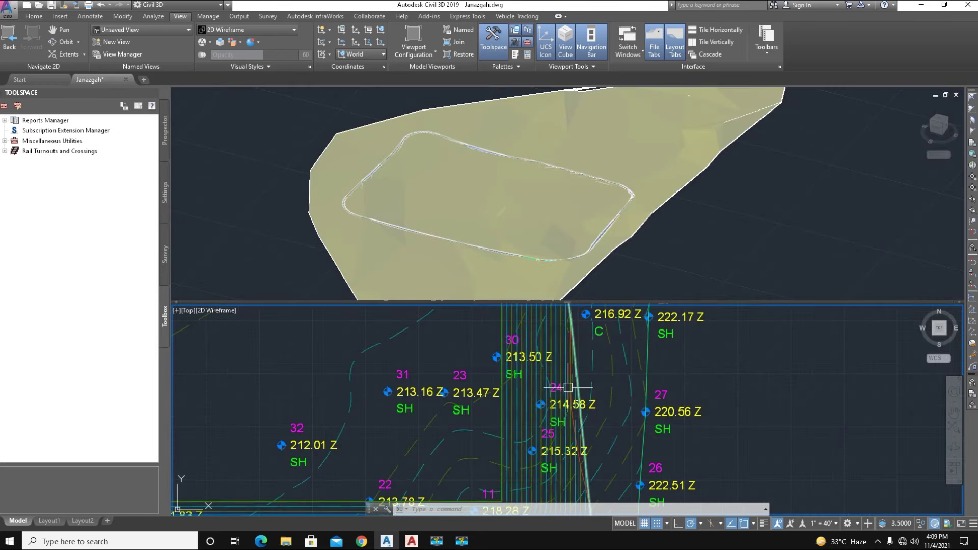
pyautogui.click(578, 373)
pyautogui.scroll(-3, 540, 388)
pyautogui.scroll(5, 540, 398)
pyautogui.scroll(2, 540, 397)
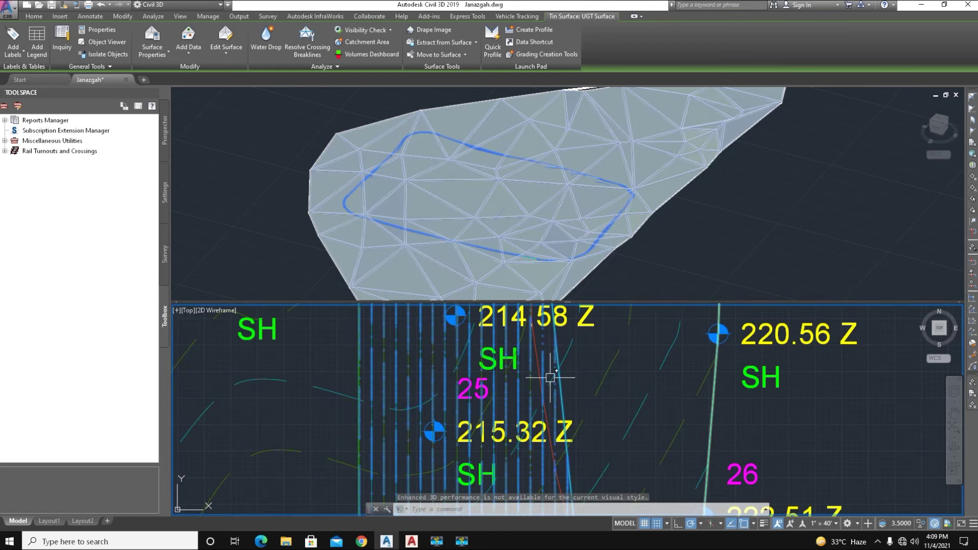
# Try to delete triangle lines from UGT Surface.
pyautogui.click(373, 283)
pyautogui.click(222, 57)
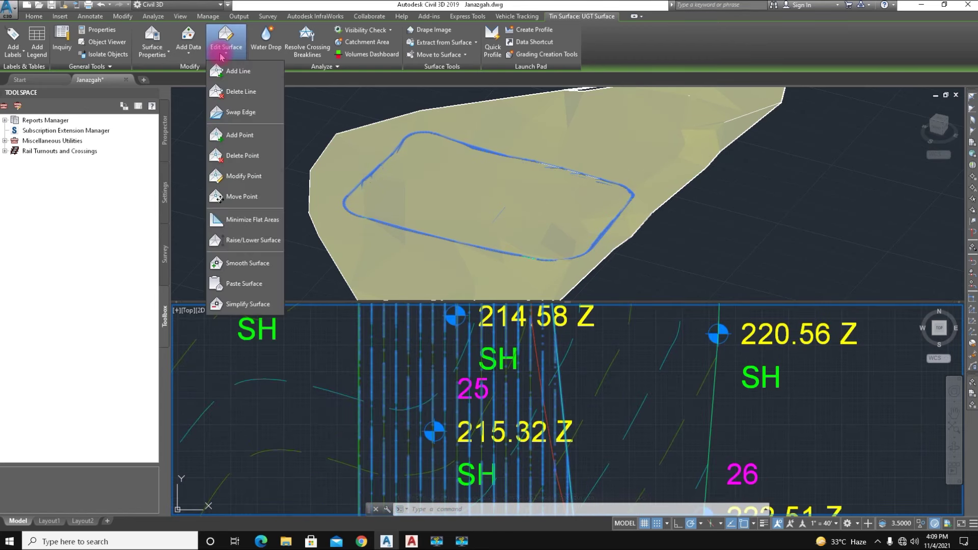
pyautogui.click(239, 93)
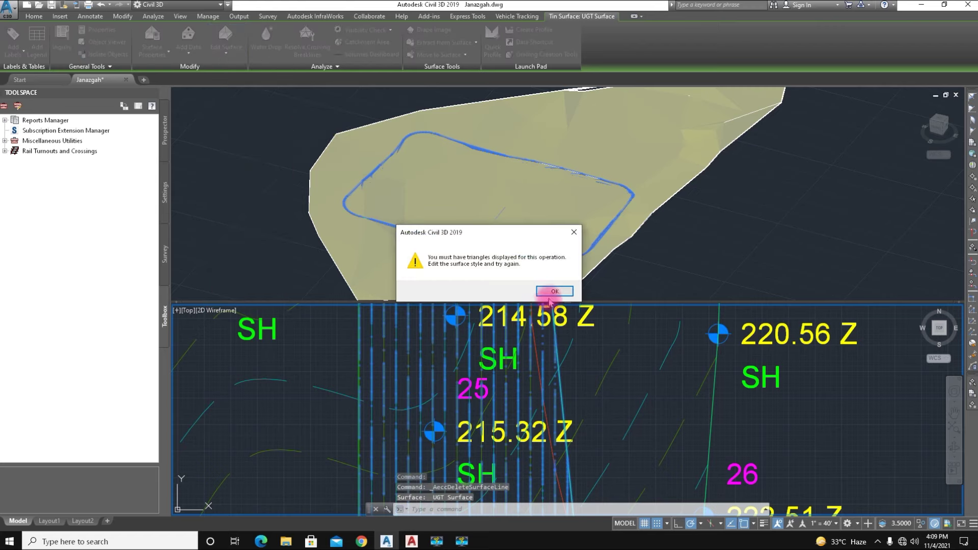
pyautogui.click(554, 292)
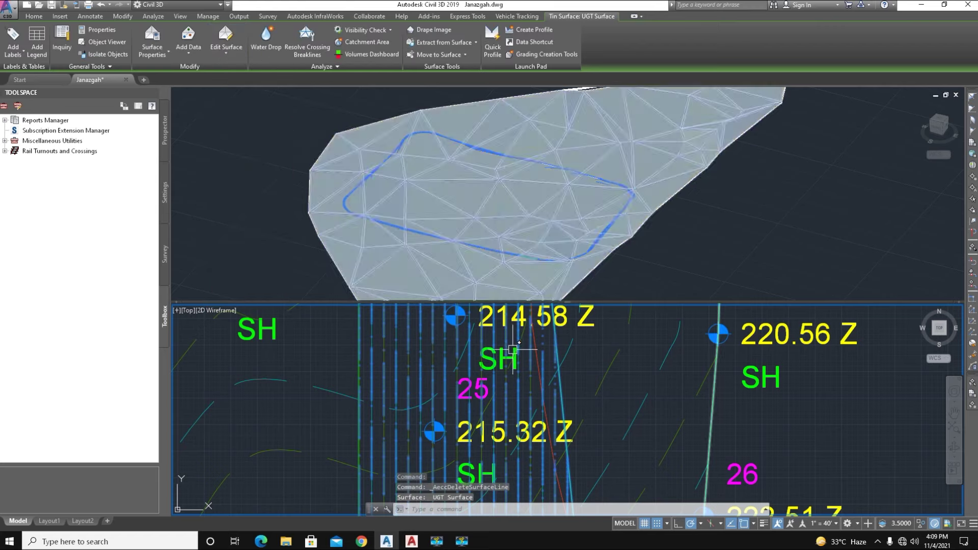
# Change the surface style of UGT Surface to Contours and Triangles.
pyautogui.rightClick(544, 356)
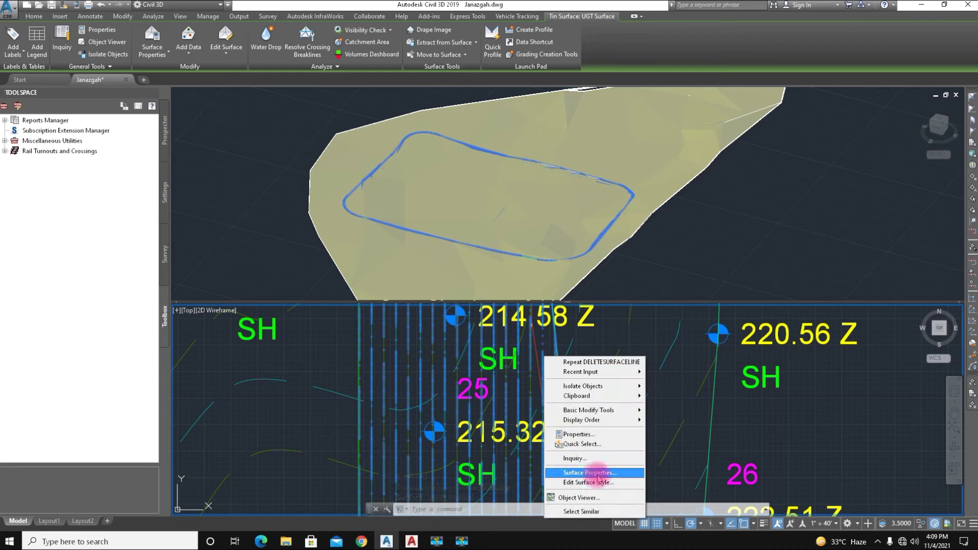
pyautogui.click(594, 474)
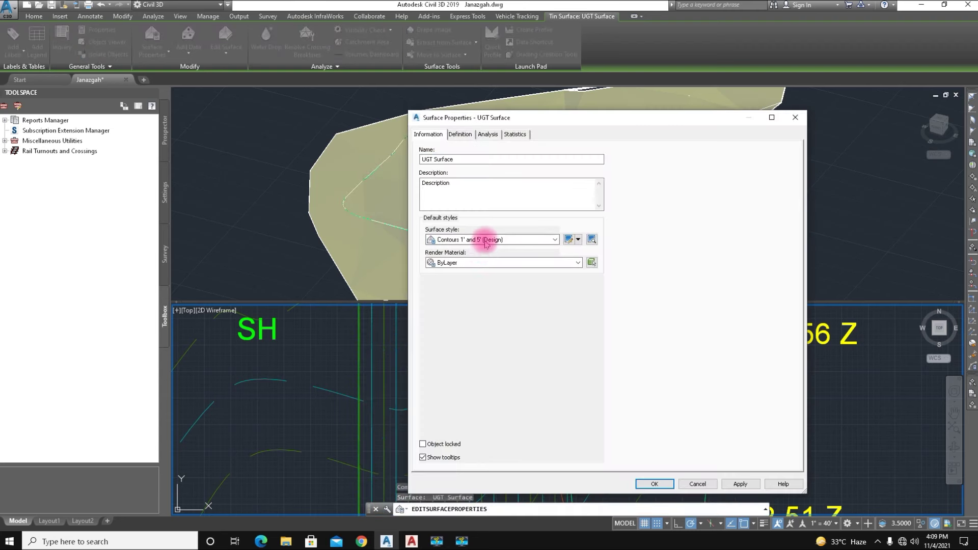
pyautogui.click(489, 241)
pyautogui.click(485, 316)
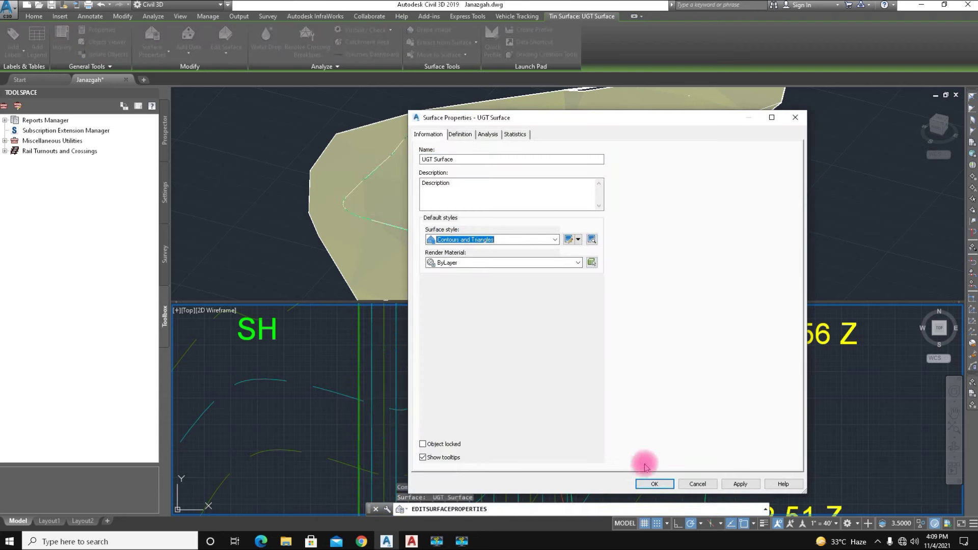
pyautogui.click(655, 484)
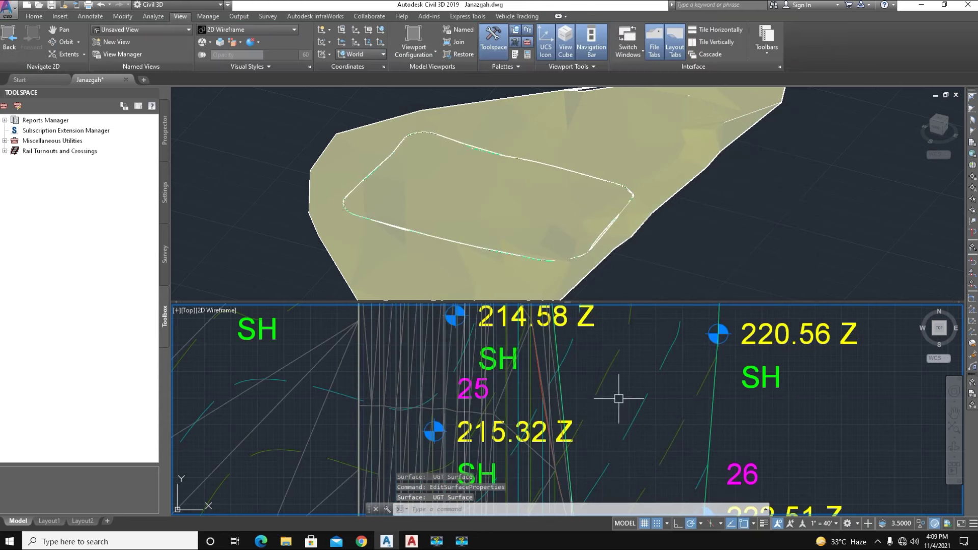
# Delete the stray UGT Surface triangle edges lying outside the excavation's east daylight line.
pyautogui.click(414, 177)
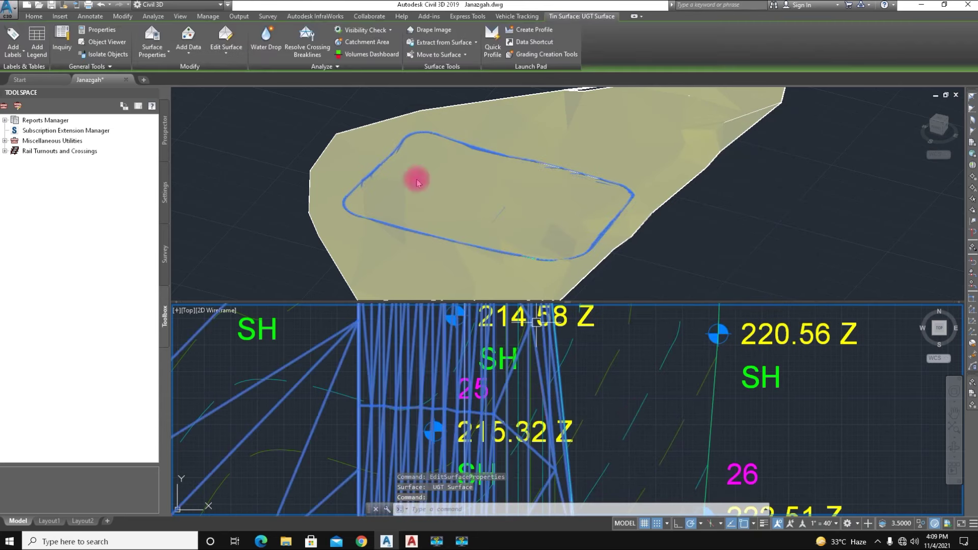
pyautogui.click(226, 53)
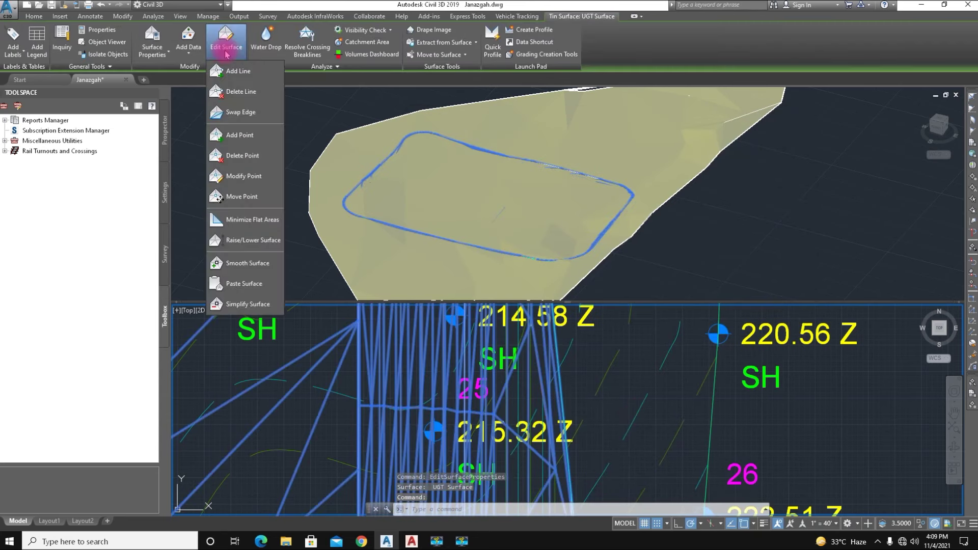
pyautogui.click(229, 95)
pyautogui.click(573, 396)
pyautogui.click(565, 380)
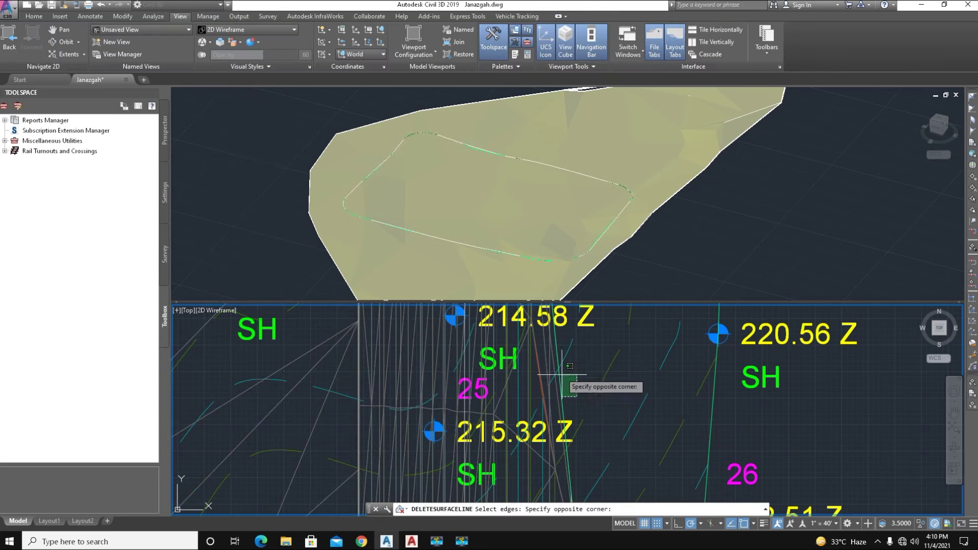
pyautogui.scroll(2, 571, 365)
pyautogui.click(540, 357)
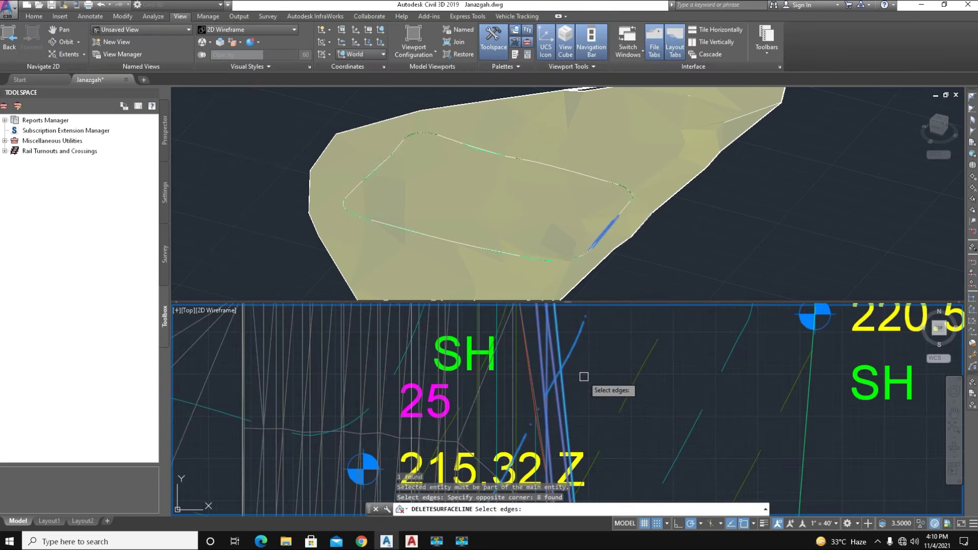
pyautogui.press('Return')
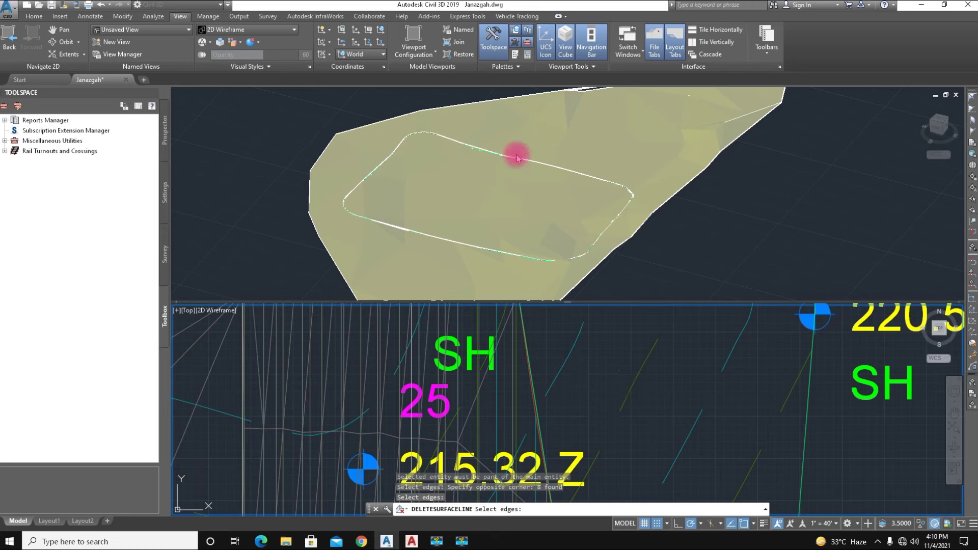
# Inspect the UGT Surface boundary around the whole excavation for remaining stray triangle edges, and end the edge deletion.
pyautogui.scroll(4, 473, 151)
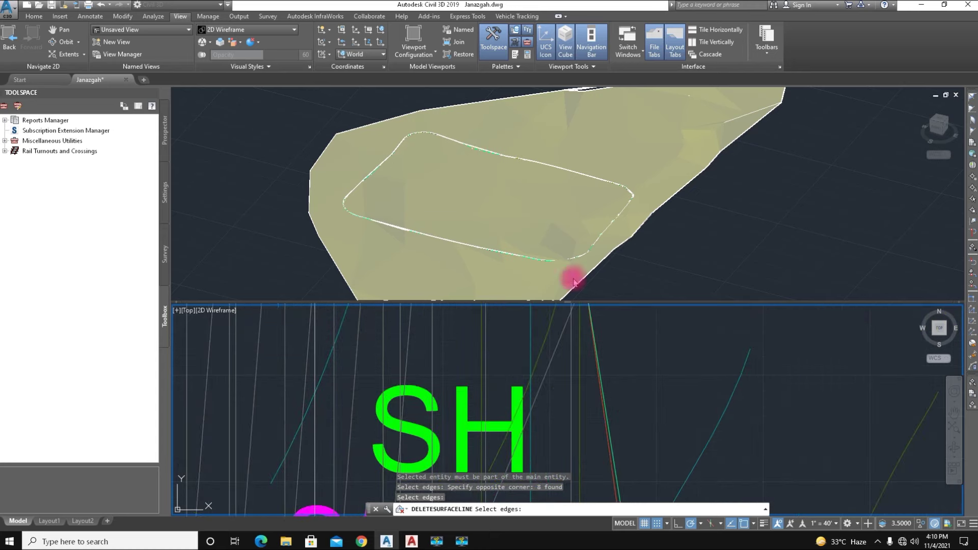
pyautogui.scroll(-4, 635, 353)
pyautogui.scroll(-4, 631, 387)
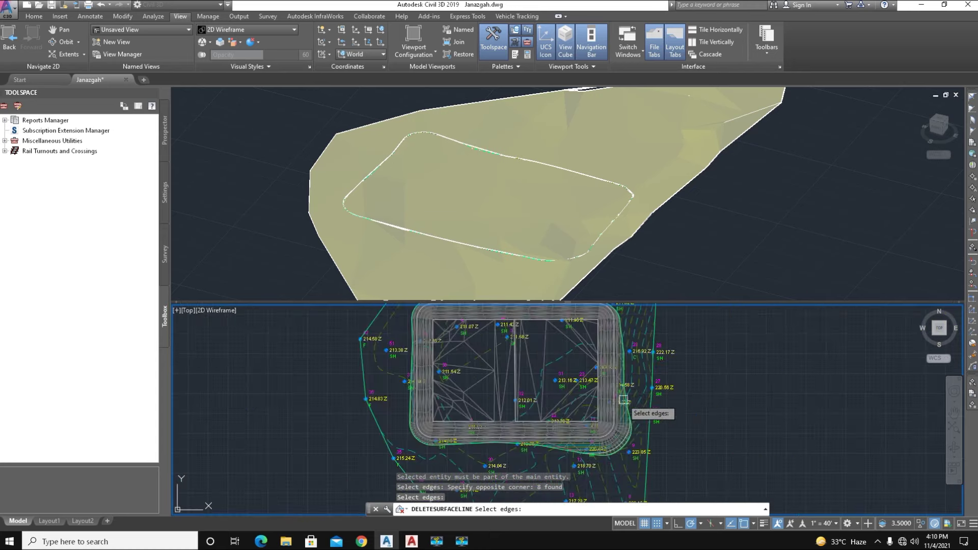
pyautogui.scroll(3, 427, 449)
pyautogui.moveTo(350, 338); pyautogui.dragTo(352, 367, button='middle')
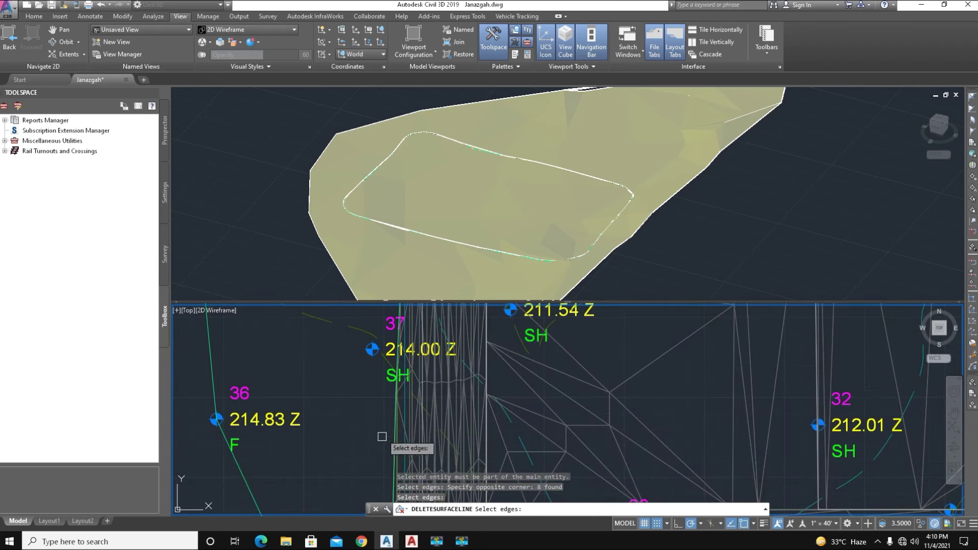
pyautogui.scroll(-2, 381, 397)
pyautogui.scroll(6, 381, 397)
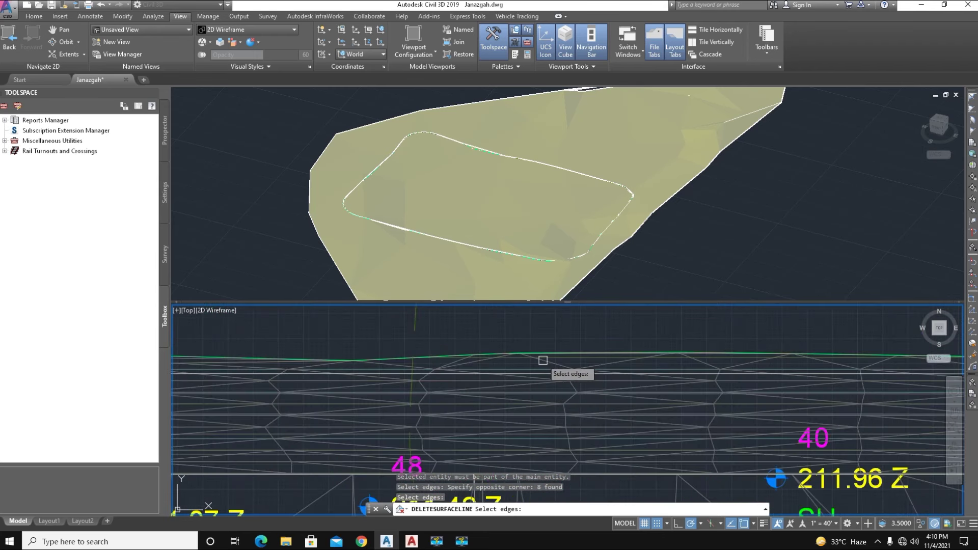
pyautogui.scroll(-5, 514, 355)
pyautogui.scroll(2, 545, 372)
pyautogui.scroll(-2, 594, 352)
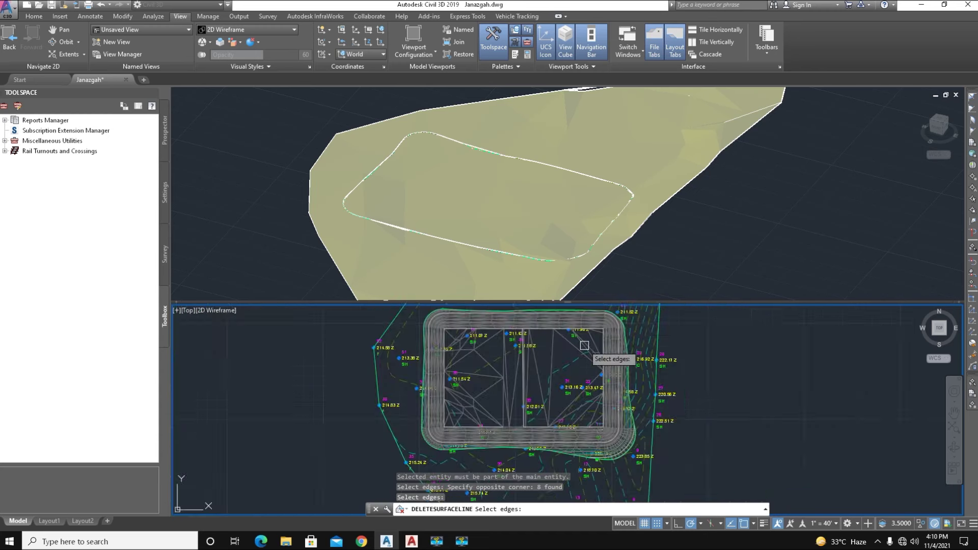
pyautogui.scroll(5, 491, 465)
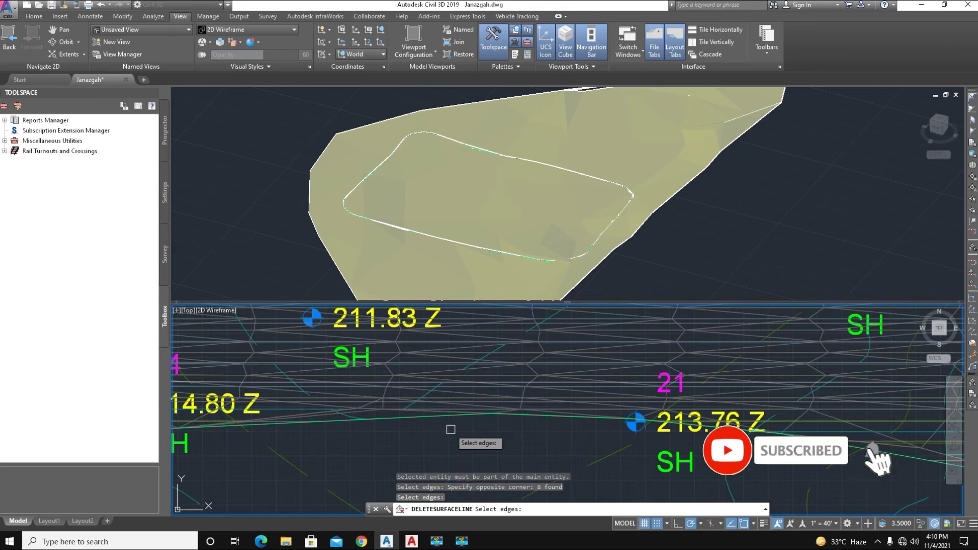
pyautogui.scroll(-3, 450, 429)
pyautogui.scroll(2, 470, 388)
pyautogui.press('Escape')
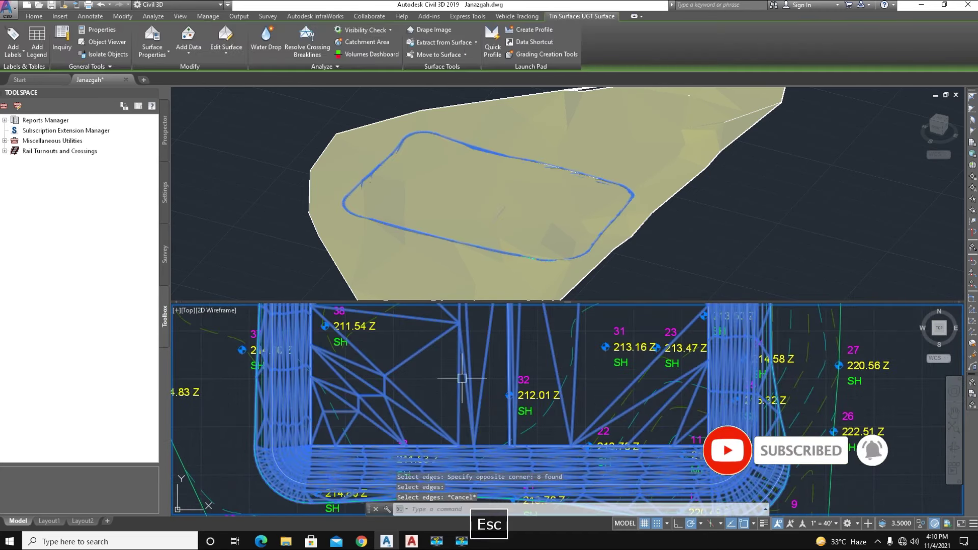
pyautogui.scroll(-4, 457, 309)
pyautogui.scroll(1, 429, 393)
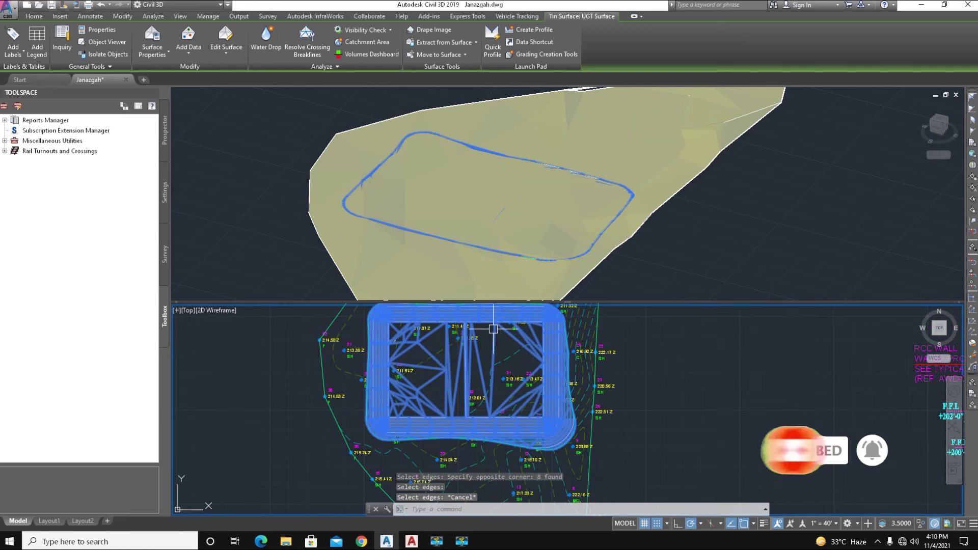
pyautogui.scroll(2, 430, 392)
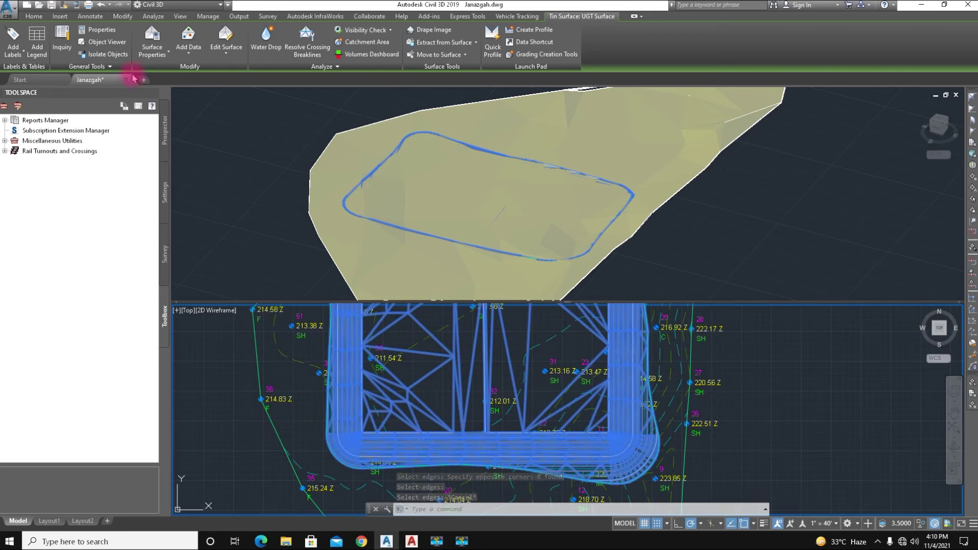
# Start a new TIN volume surface from the Volumes Dashboard and name it Qty.
pyautogui.click(36, 17)
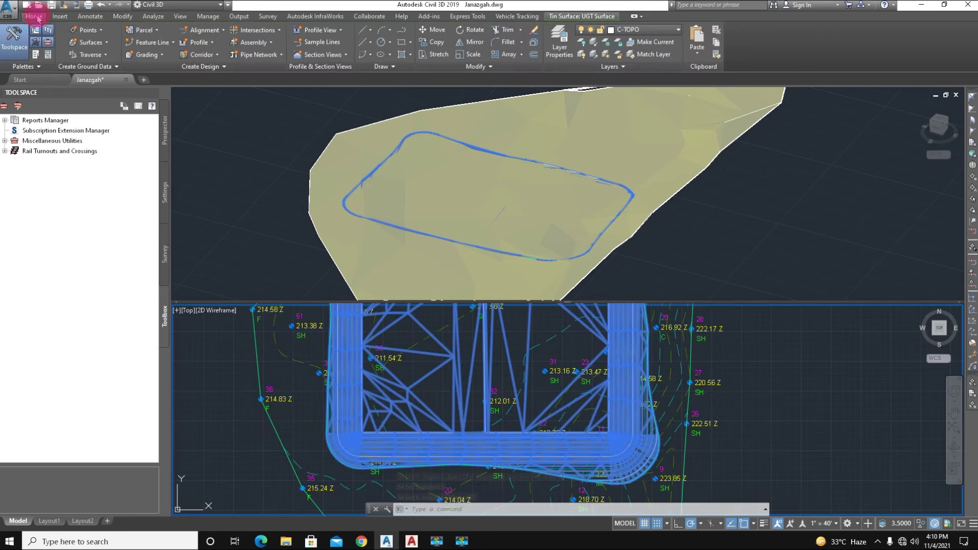
pyautogui.click(154, 17)
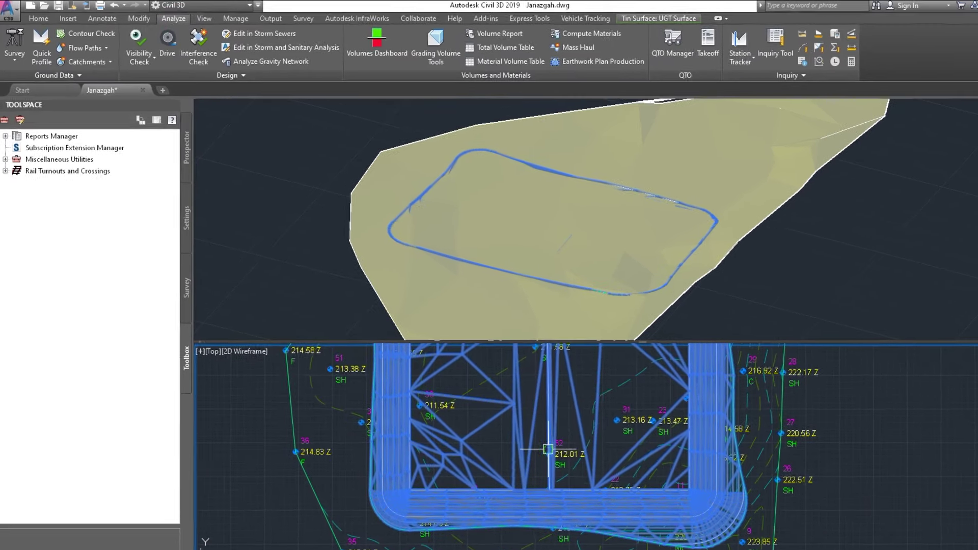
pyautogui.click(377, 46)
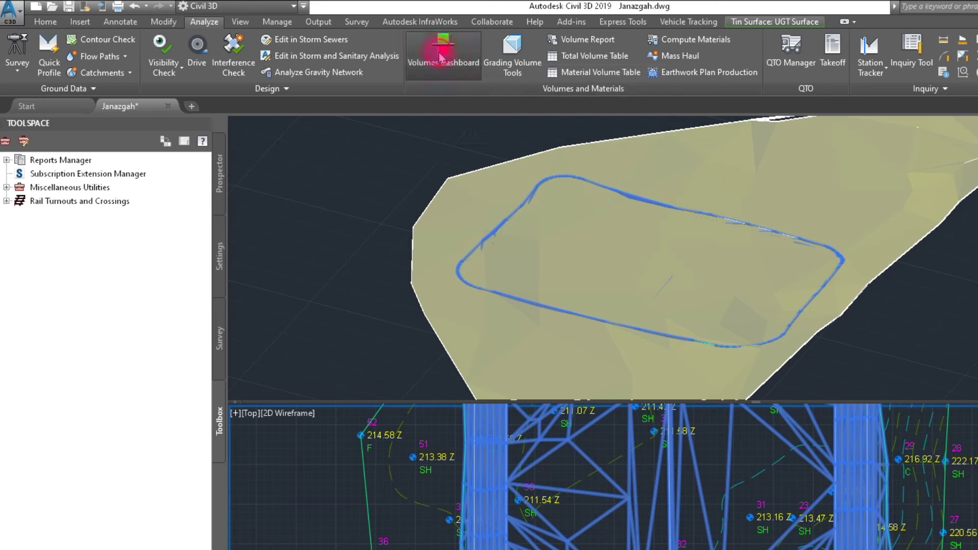
pyautogui.click(606, 247)
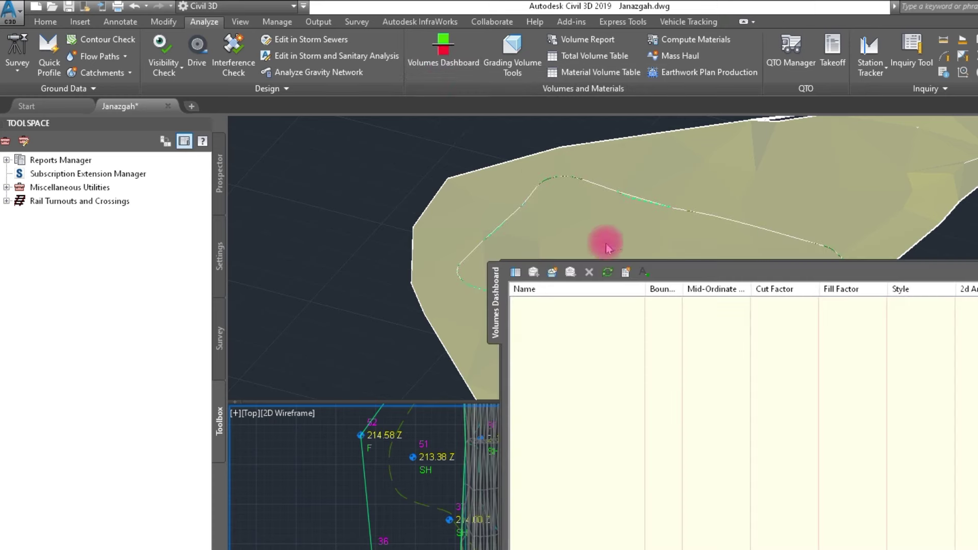
pyautogui.click(553, 274)
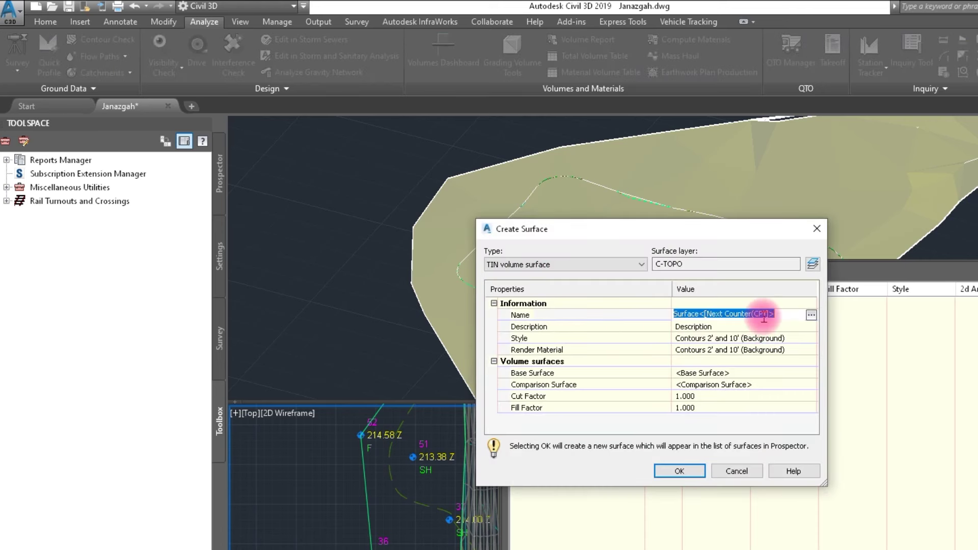
pyautogui.write('Qty')
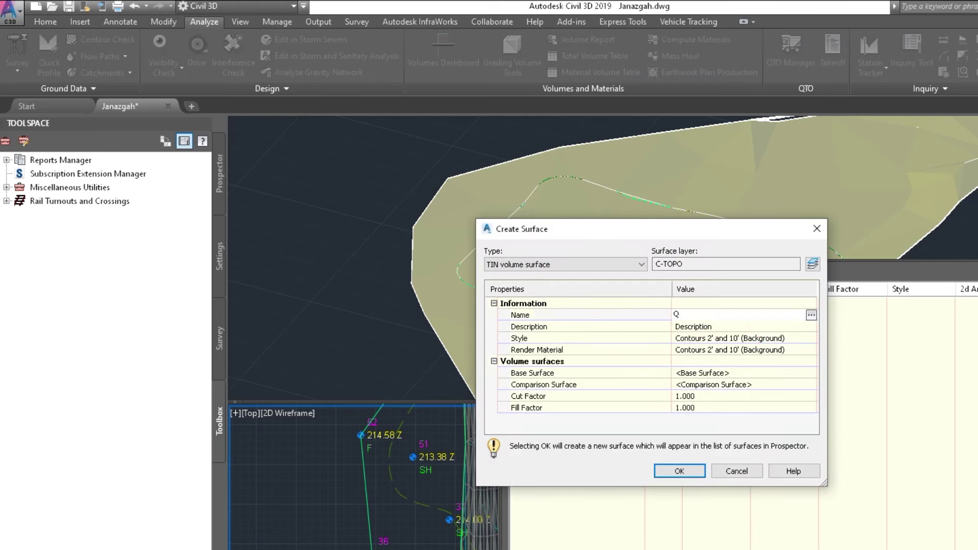
# Assign janazga Exit Surface as the base and UGT Surface as the comparison surface of Qty, and create it.
pyautogui.click(771, 371)
pyautogui.click(812, 374)
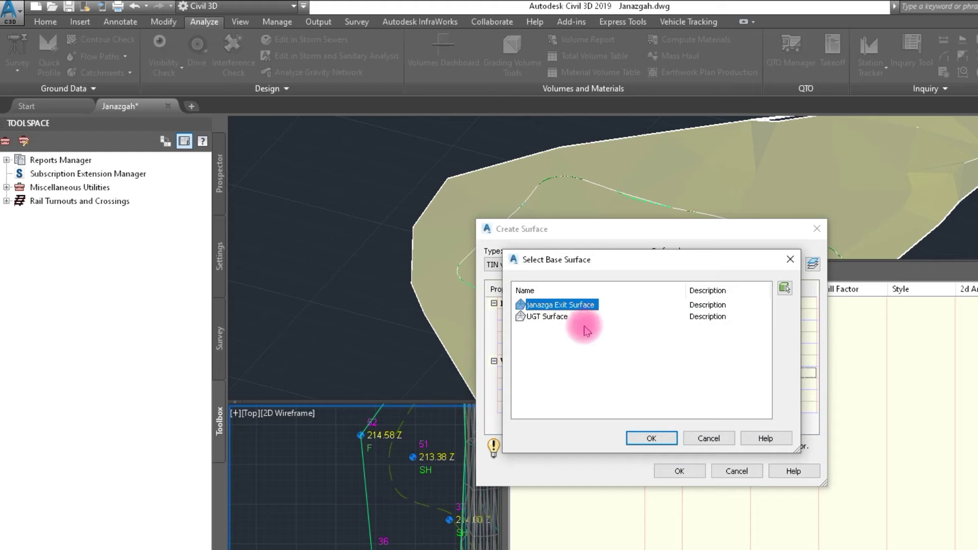
pyautogui.click(641, 440)
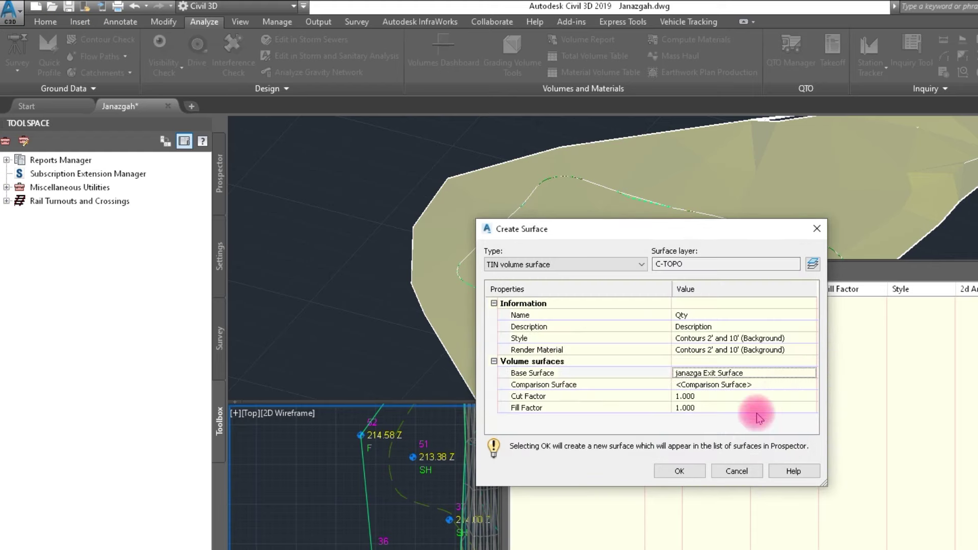
pyautogui.click(780, 384)
pyautogui.click(812, 384)
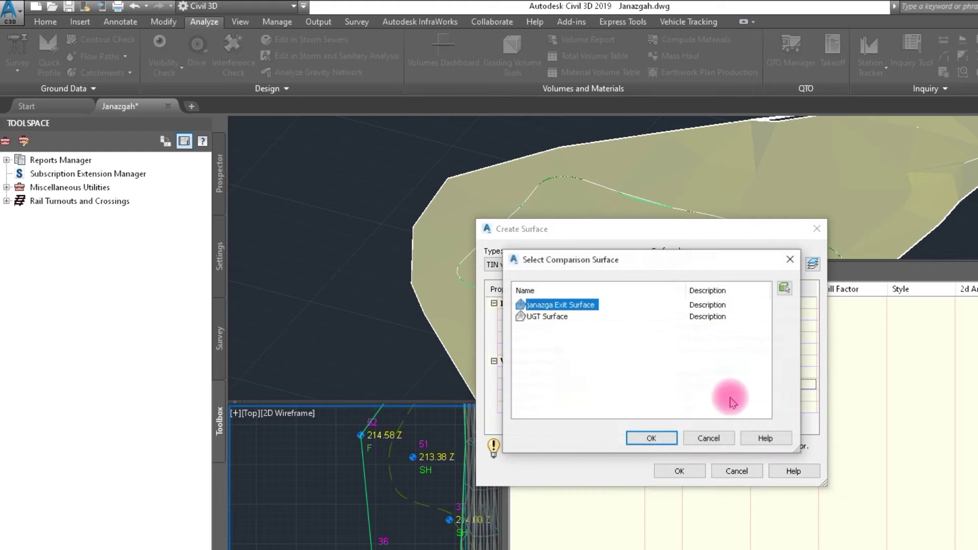
pyautogui.click(556, 317)
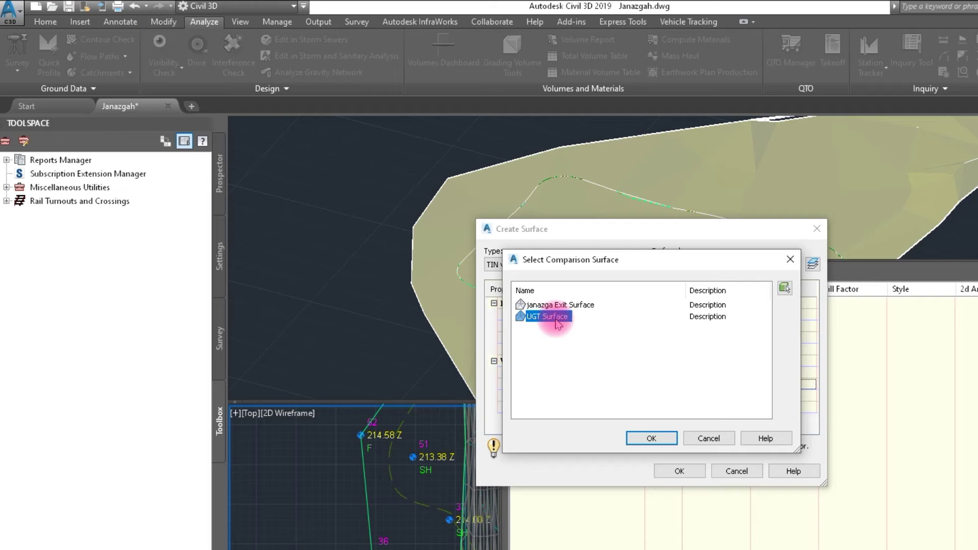
pyautogui.click(657, 440)
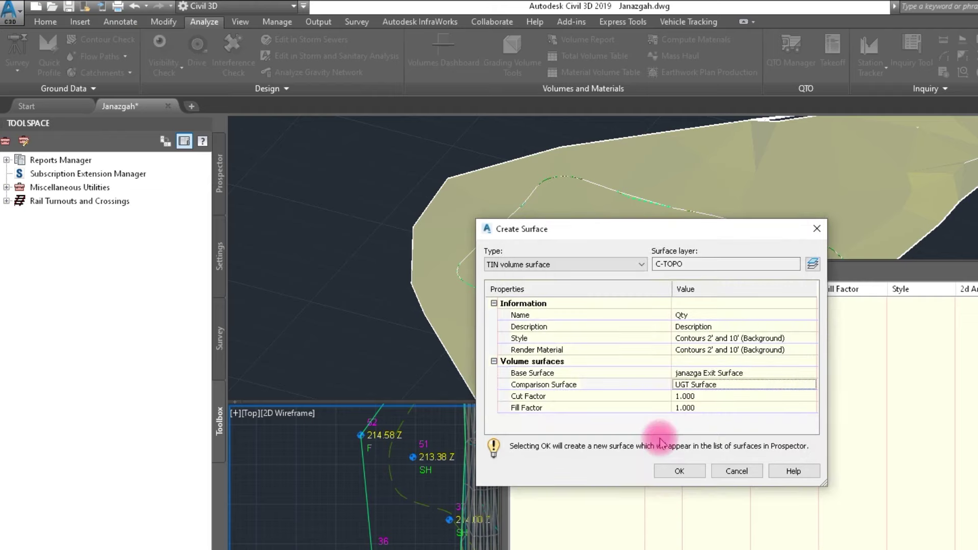
pyautogui.click(682, 469)
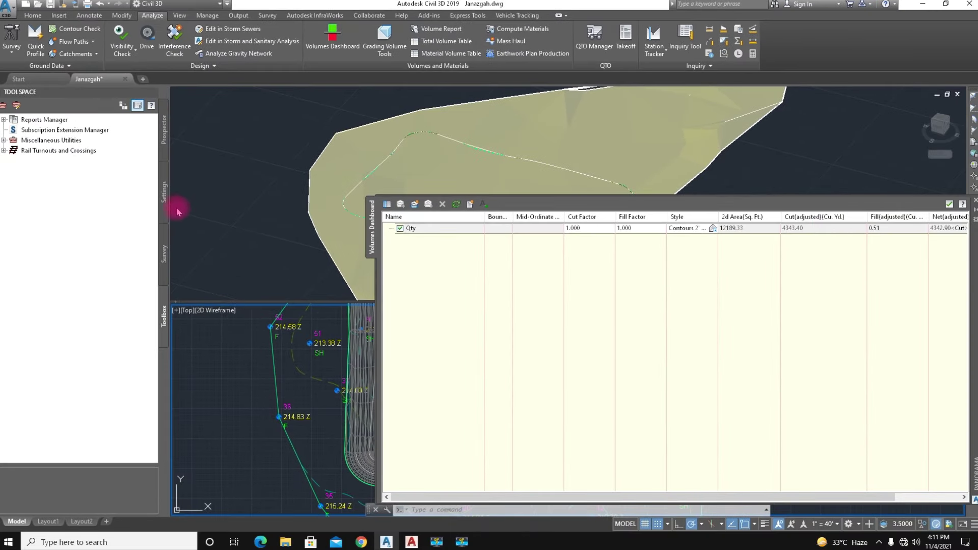
# Set the Janazgah drawing's ambient volume unit to cubic foot and close the Volumes Dashboard.
pyautogui.click(164, 192)
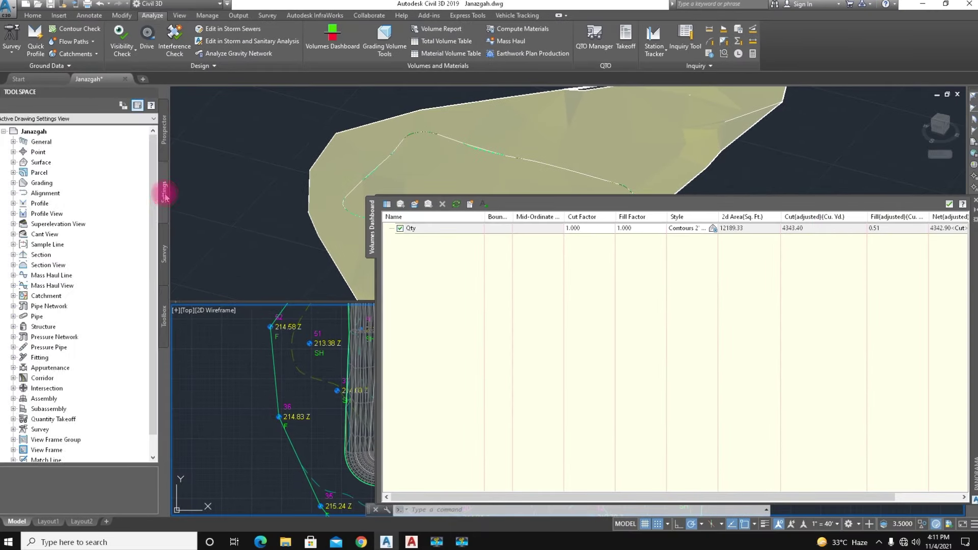
pyautogui.rightClick(32, 134)
pyautogui.click(76, 140)
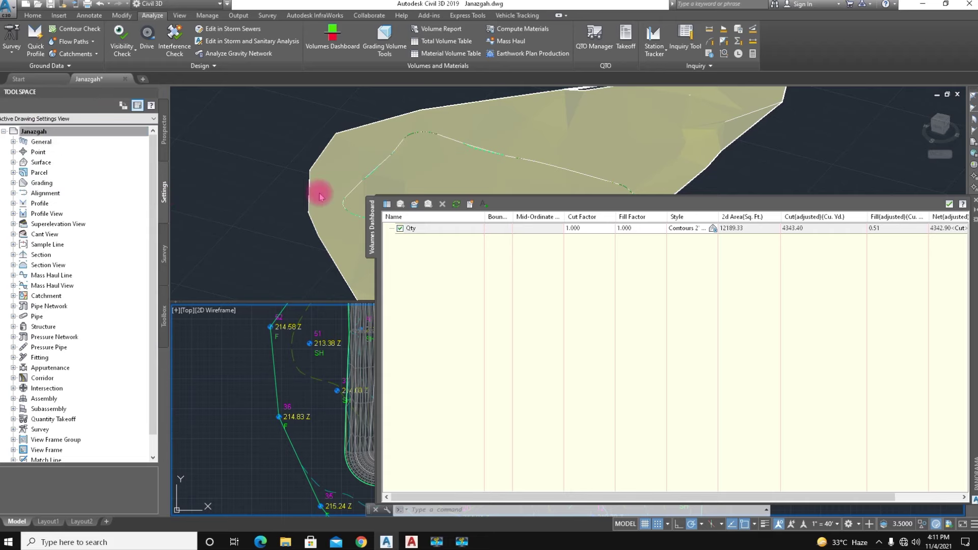
pyautogui.click(337, 301)
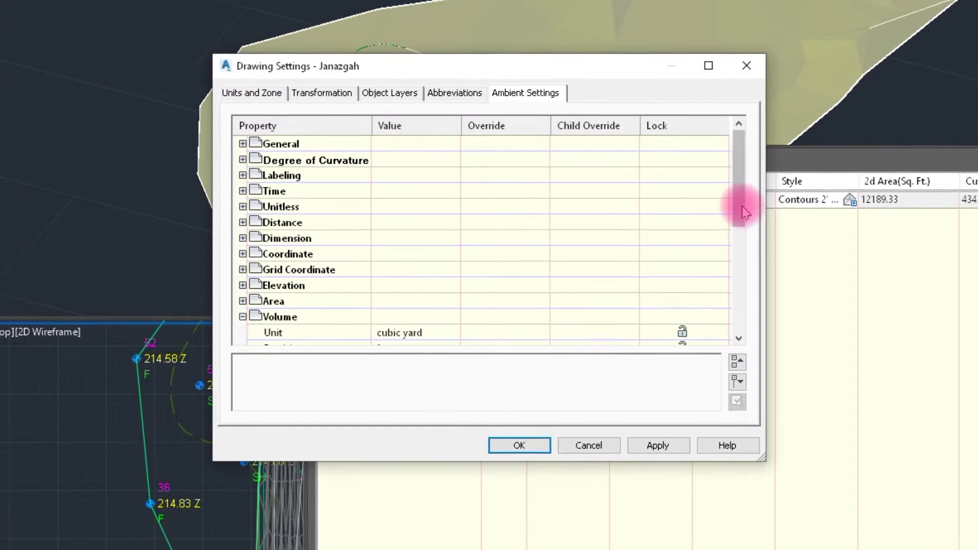
pyautogui.moveTo(745, 212); pyautogui.dragTo(742, 229)
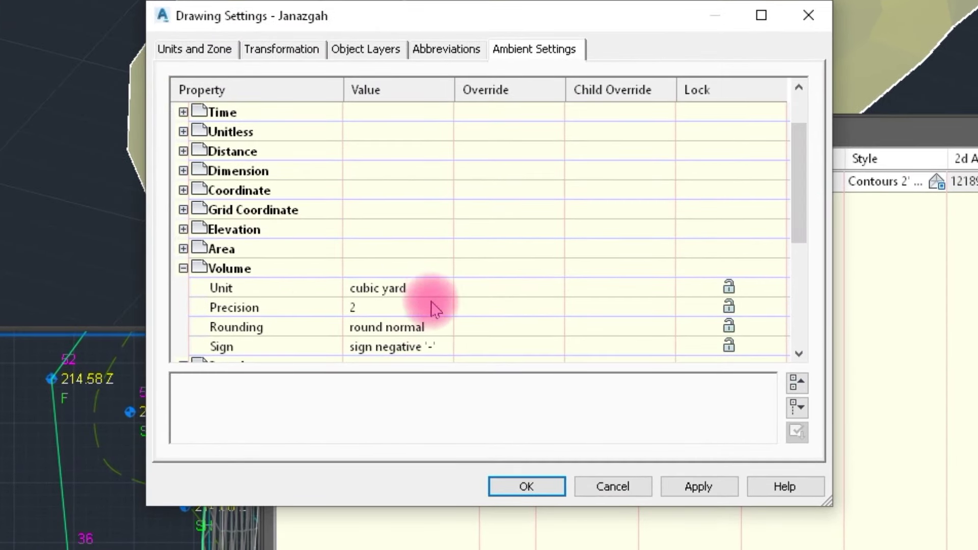
pyautogui.click(432, 288)
pyautogui.click(432, 289)
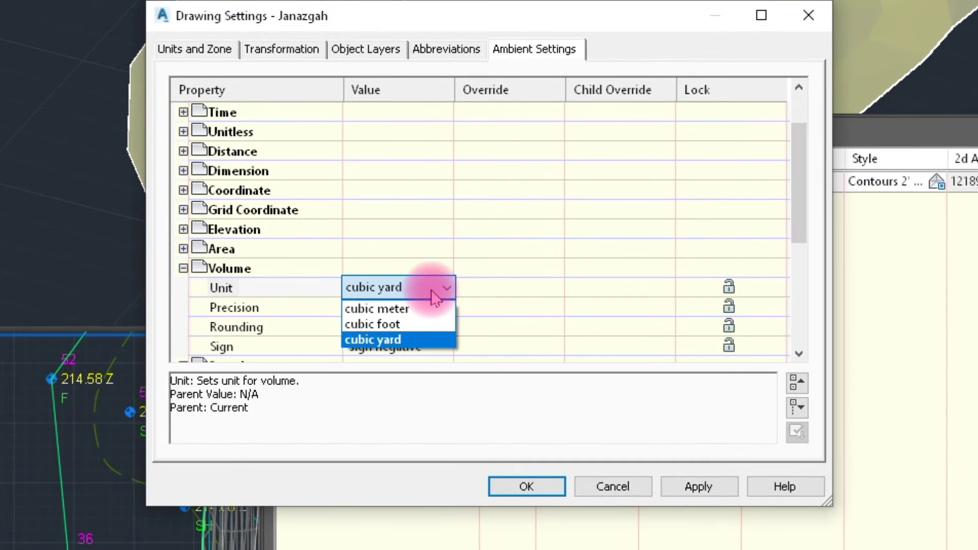
pyautogui.click(397, 326)
pyautogui.click(532, 486)
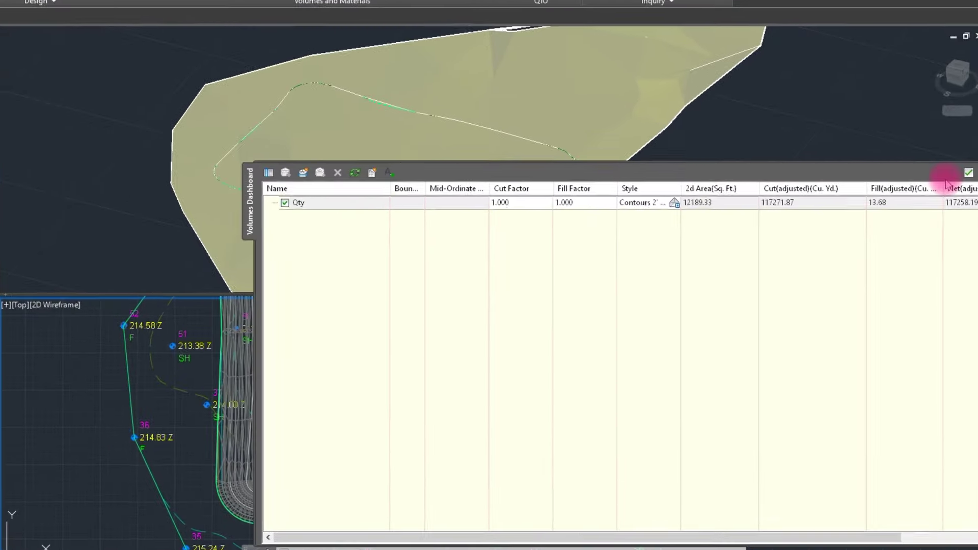
pyautogui.click(948, 204)
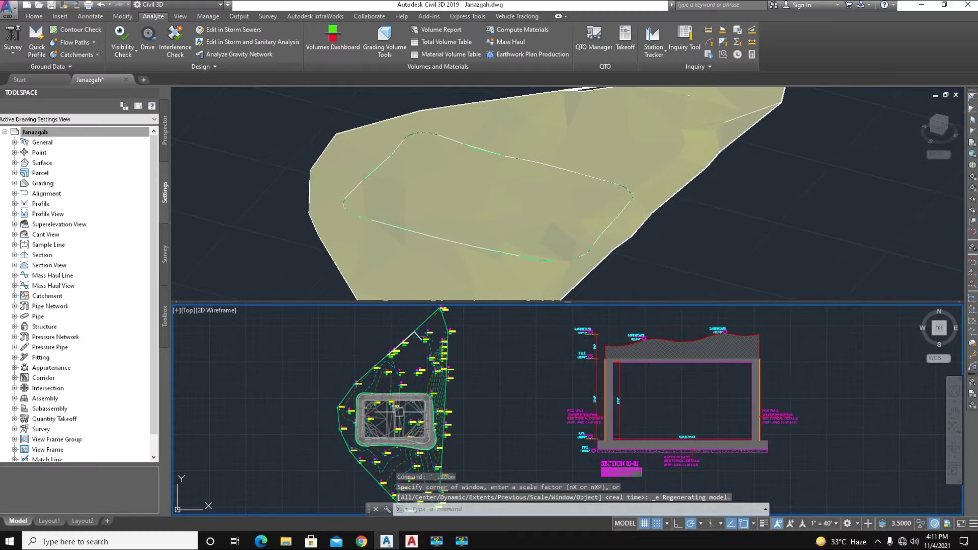
# Draw a single-segment polyline west to east across the middle of the excavation, extending beyond the existing ground boundary on both sides.
pyautogui.scroll(5, 370, 378)
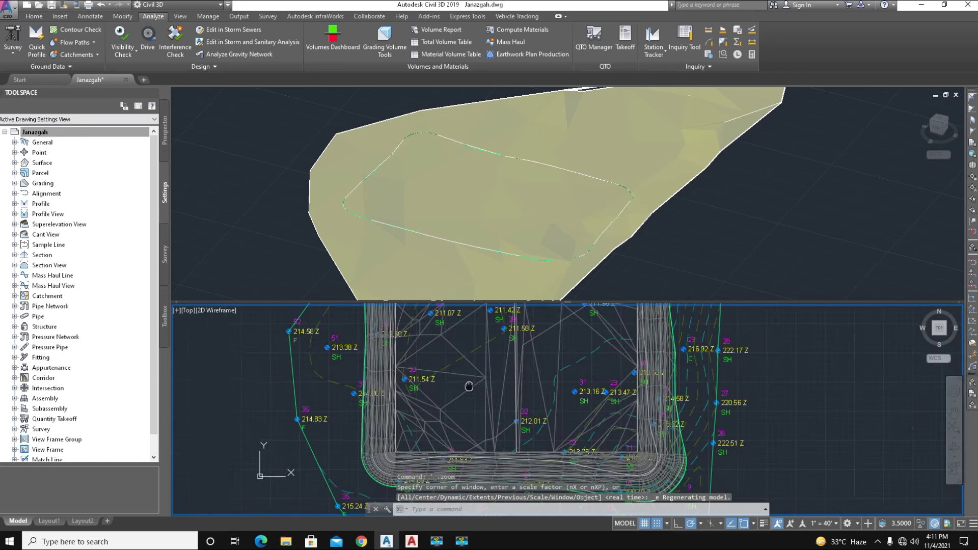
pyautogui.moveTo(451, 392); pyautogui.dragTo(416, 417, button='middle')
pyautogui.write('P')
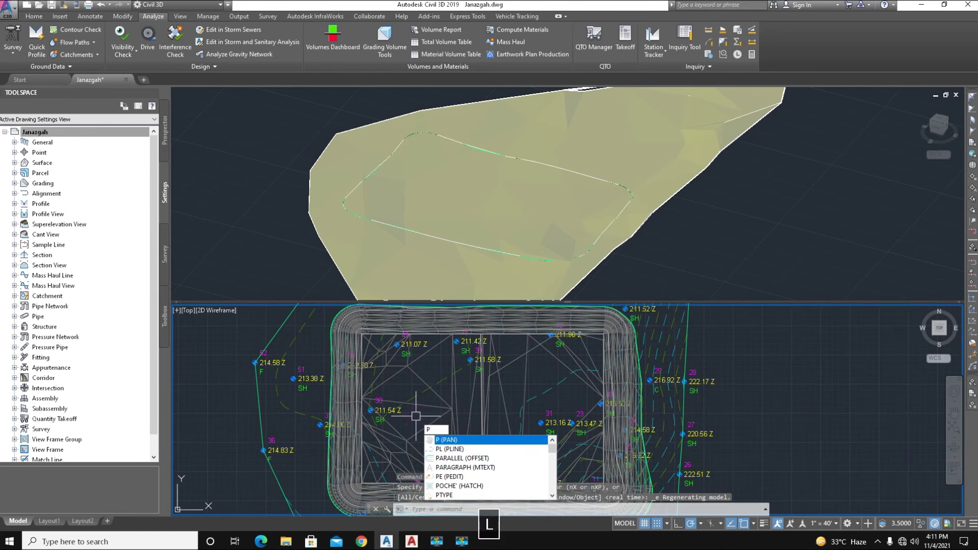
pyautogui.write('L')
pyautogui.press('space')
pyautogui.click(223, 392)
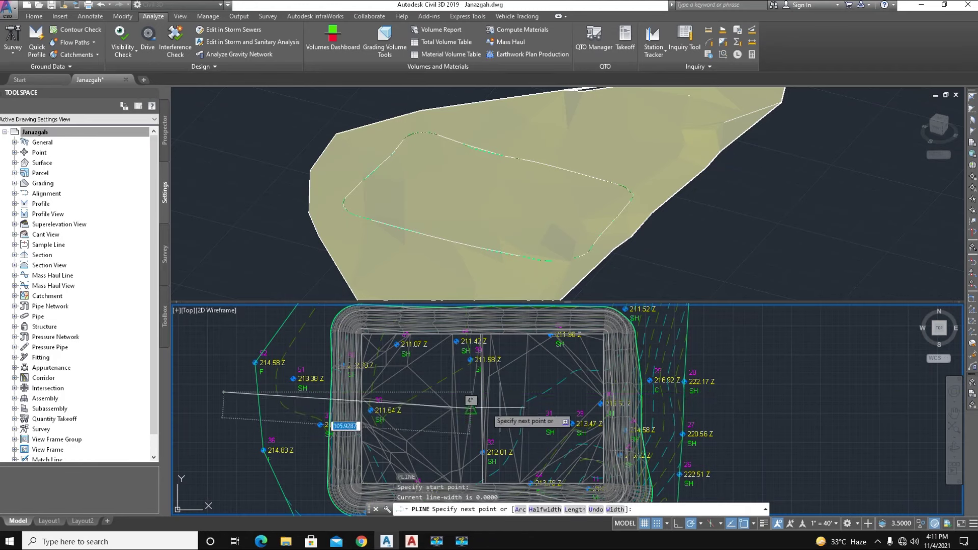
pyautogui.click(764, 405)
pyautogui.press('space')
pyautogui.scroll(-4, 461, 382)
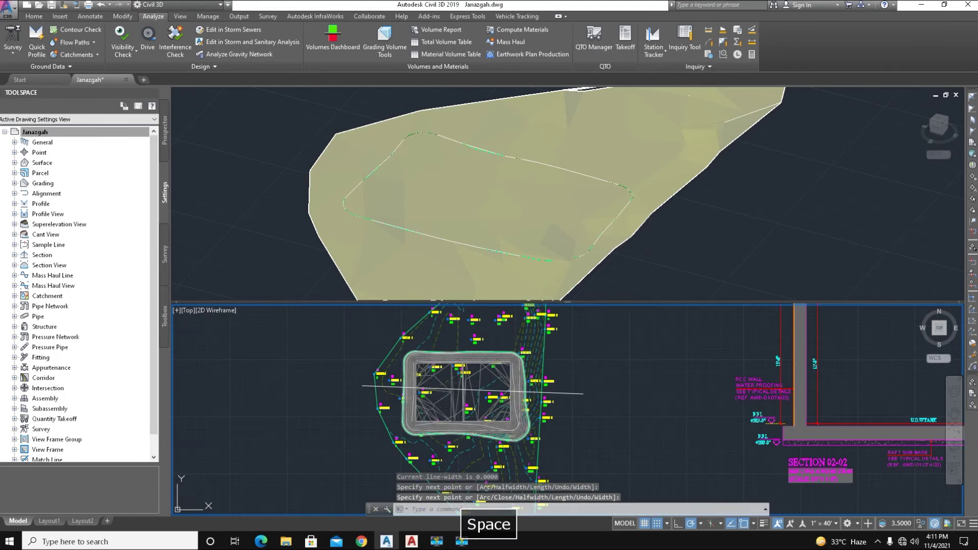
pyautogui.scroll(2, 458, 390)
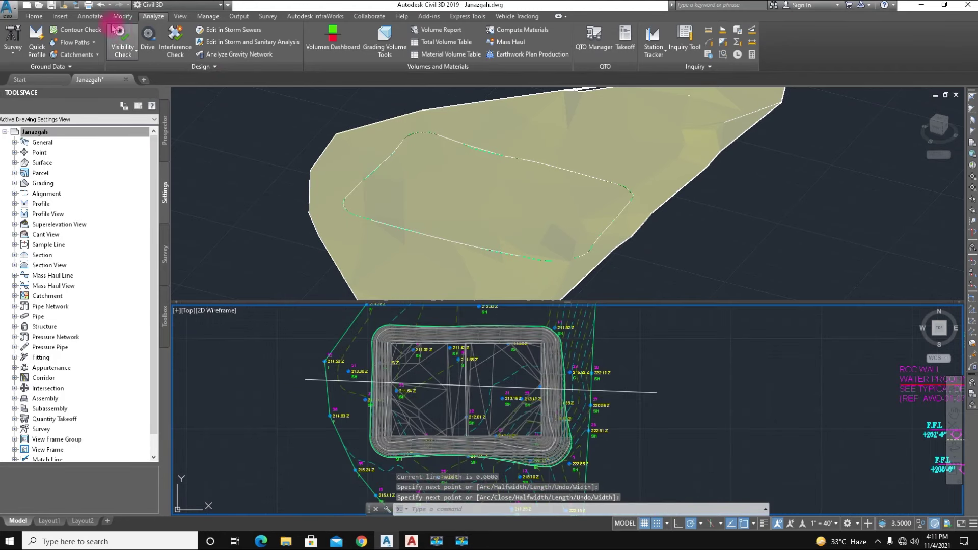
pyautogui.click(90, 16)
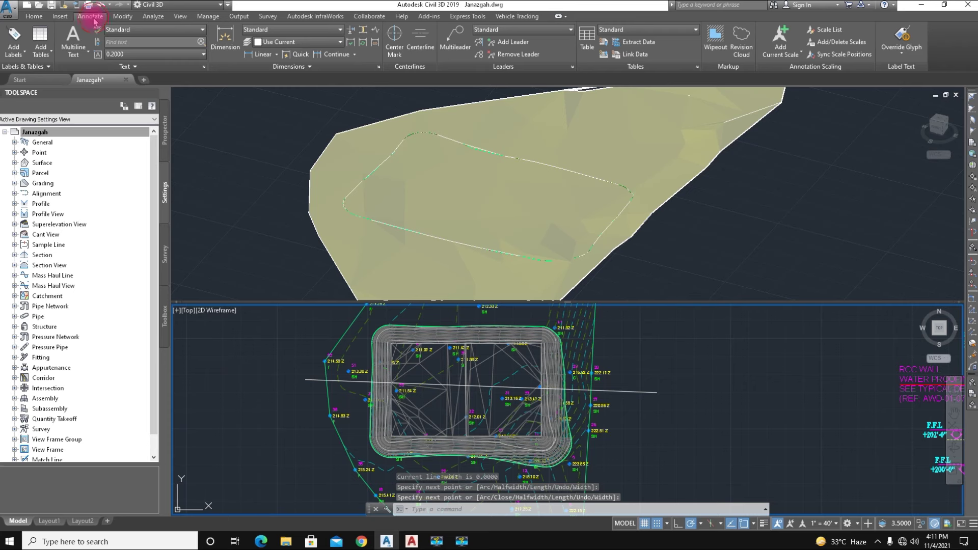
pyautogui.click(34, 16)
pyautogui.scroll(2, 456, 406)
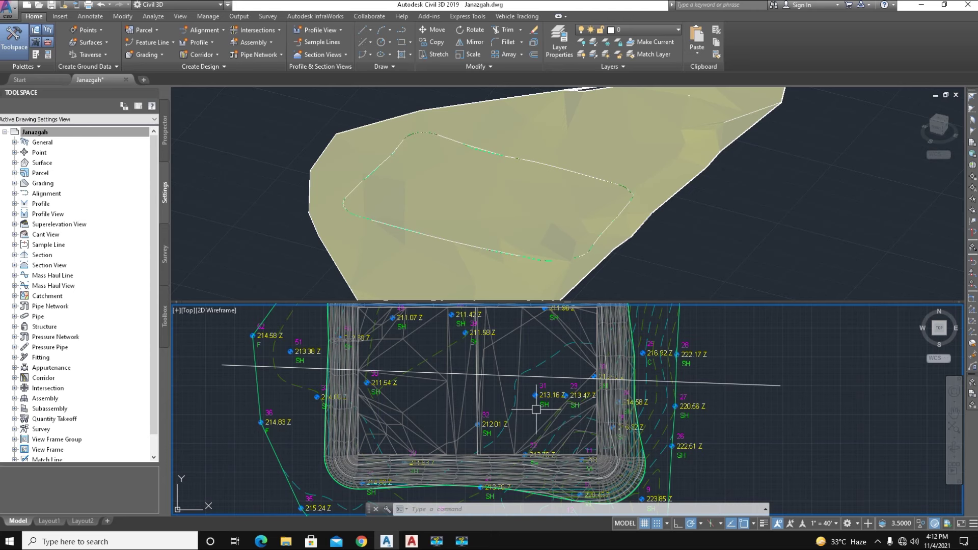
# Start Create Alignment from Objects on the polyline crossing the excavation and accept the proposed alignment direction.
pyautogui.moveTo(551, 383); pyautogui.dragTo(601, 384, button='middle')
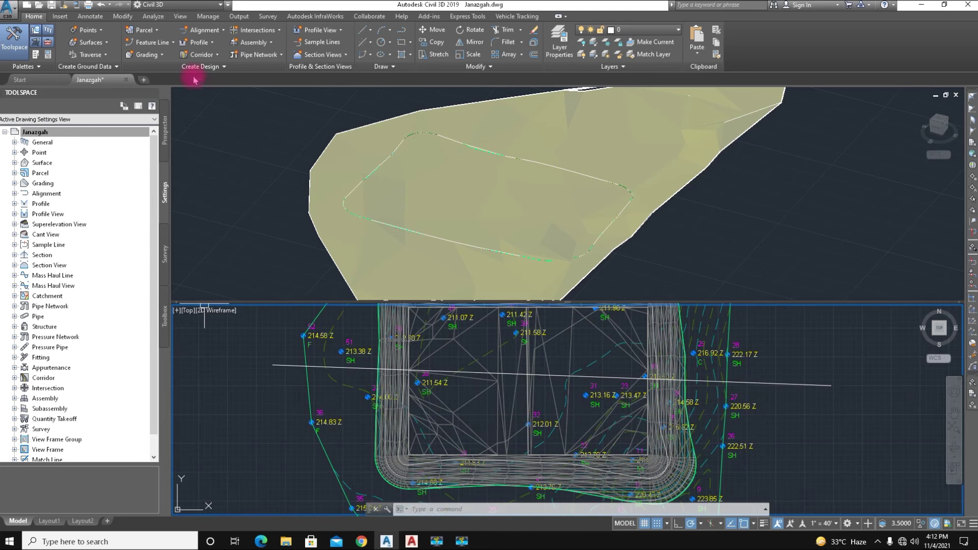
pyautogui.click(223, 32)
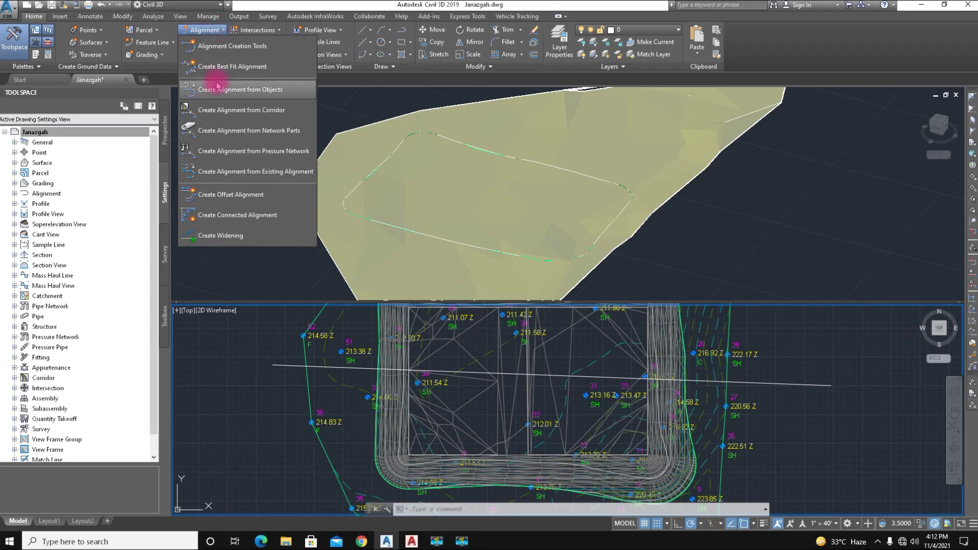
pyautogui.click(264, 97)
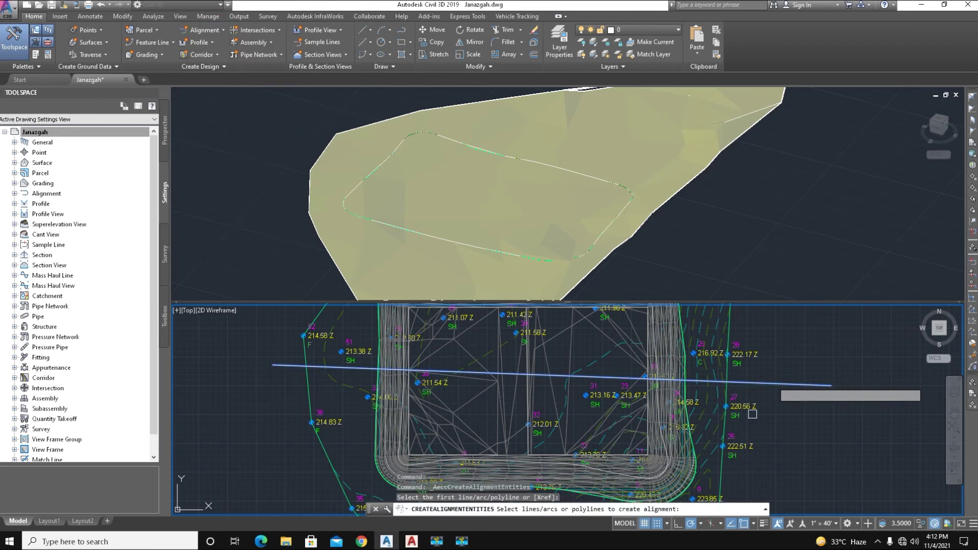
pyautogui.press('Return')
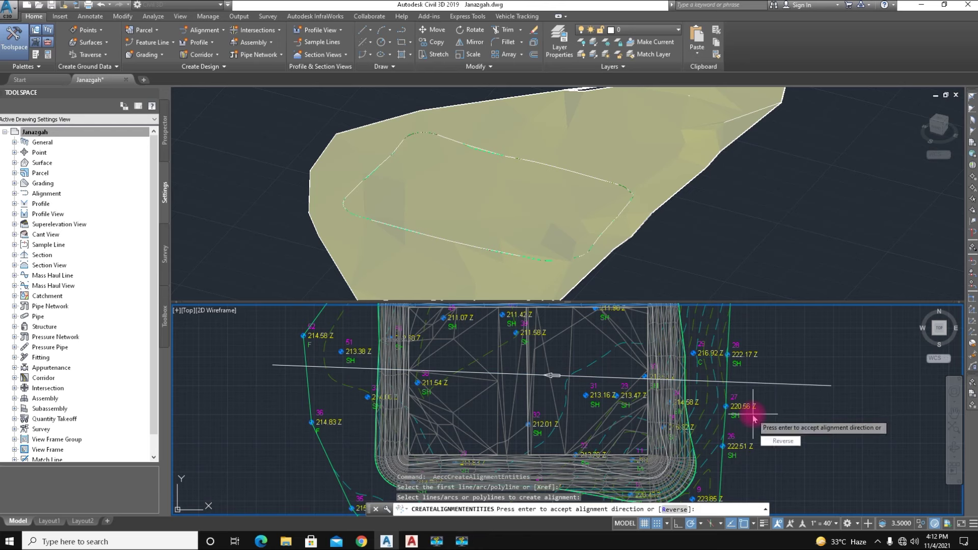
pyautogui.press('Return')
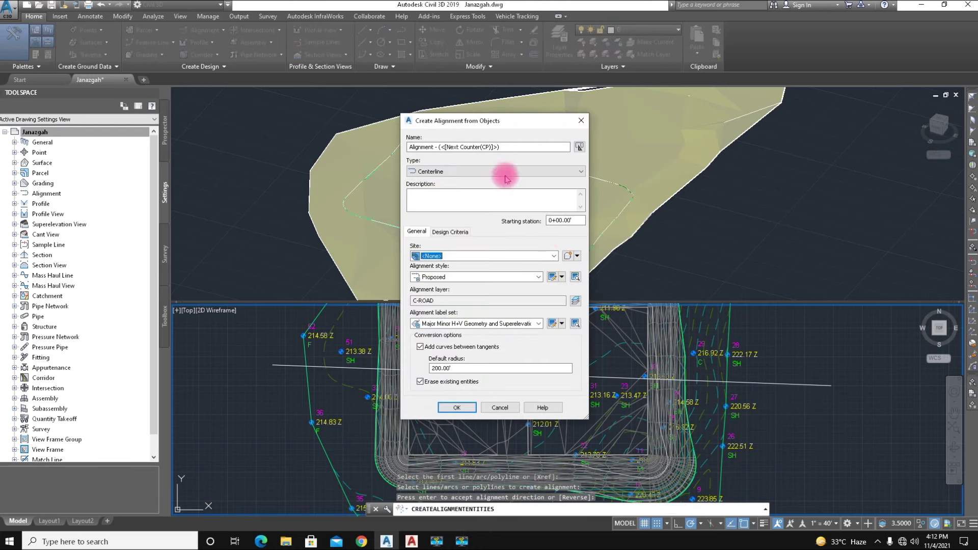
# Name the alignment Alignment -2, keep the Proposed style, choose the Major and Minor only label set, and create it.
pyautogui.click(508, 145)
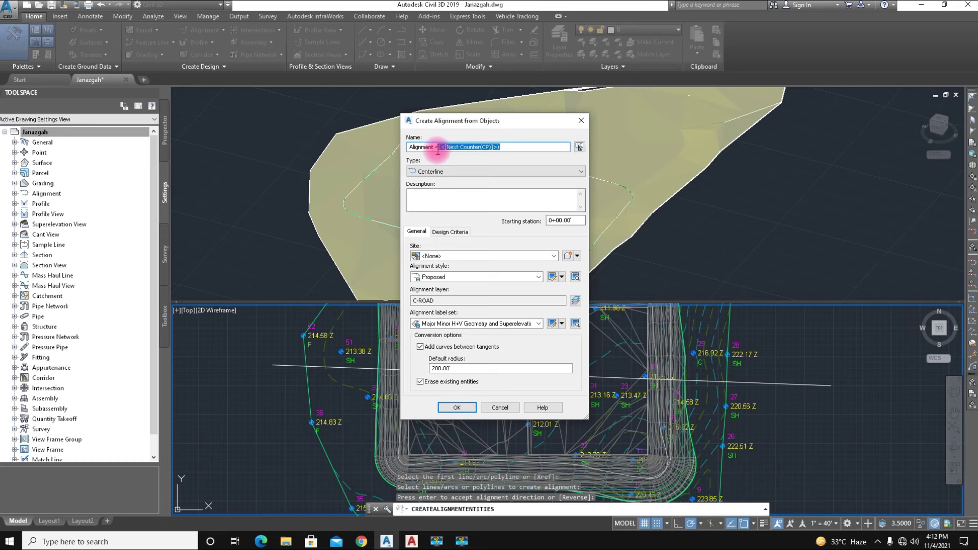
pyautogui.write('2')
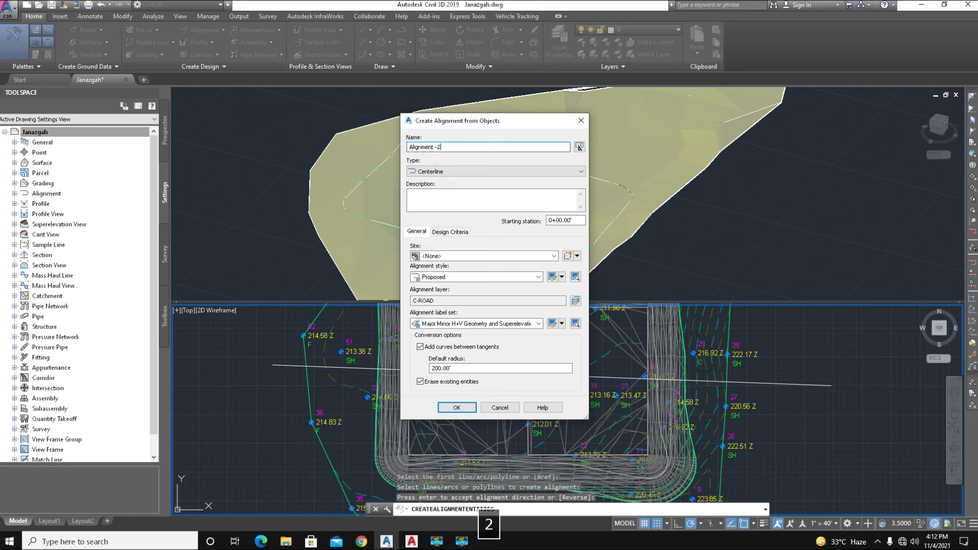
pyautogui.click(487, 276)
pyautogui.click(486, 276)
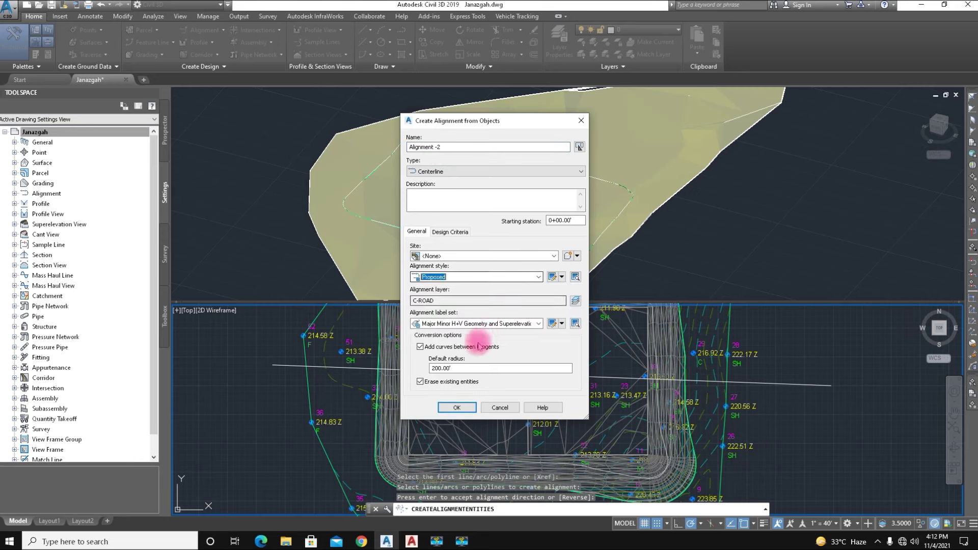
pyautogui.click(491, 323)
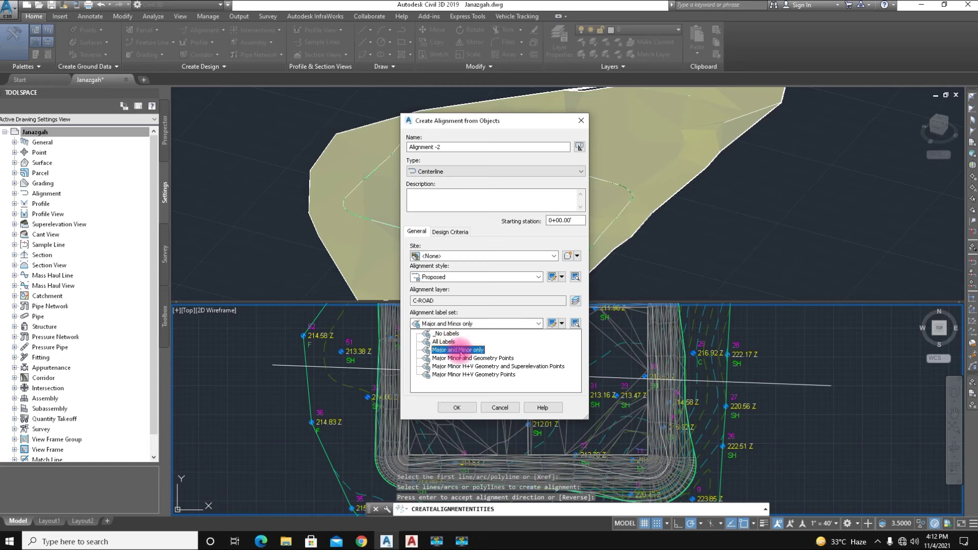
pyautogui.click(458, 350)
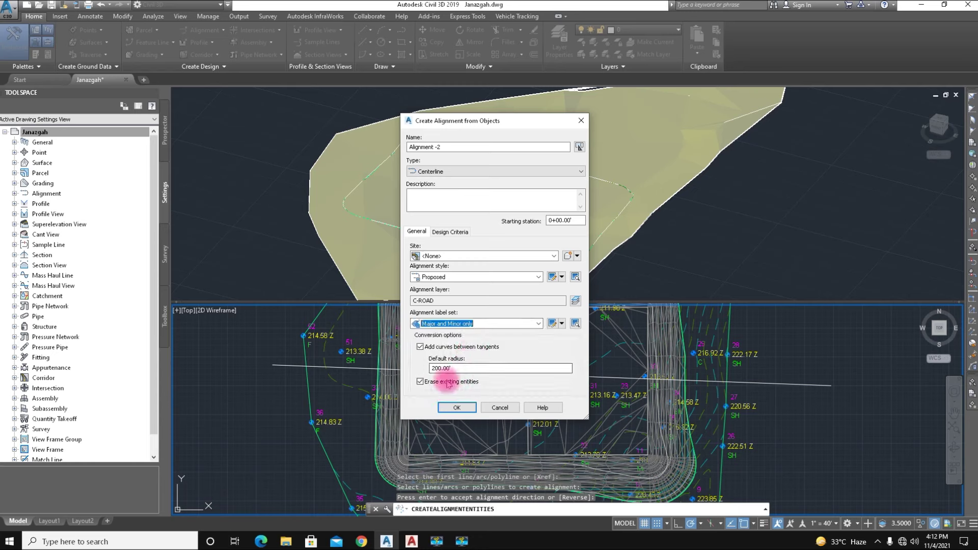
pyautogui.click(456, 407)
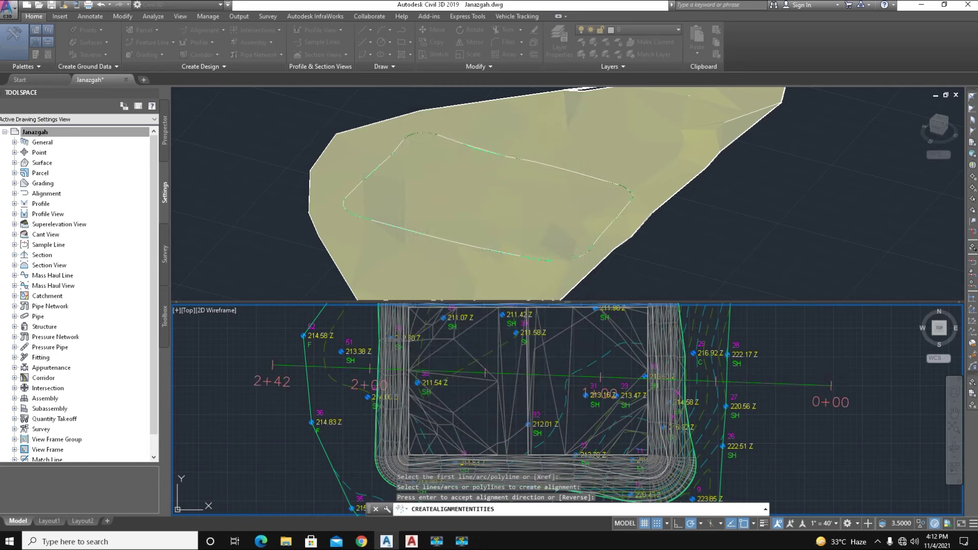
# Create a sample line group on Alignment -2 that samples both janazga Exit Surface and UGT Surface.
pyautogui.moveTo(563, 399); pyautogui.dragTo(544, 388, button='middle')
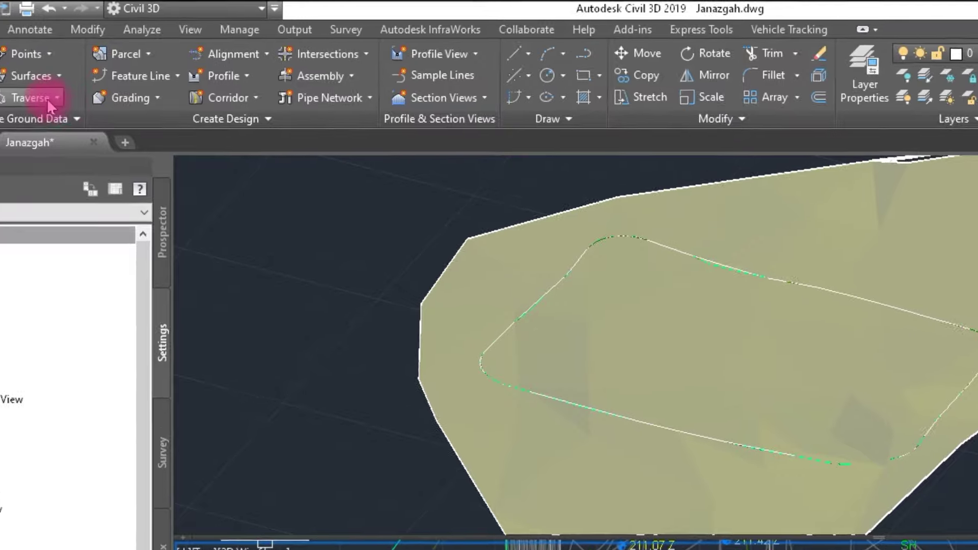
pyautogui.click(475, 84)
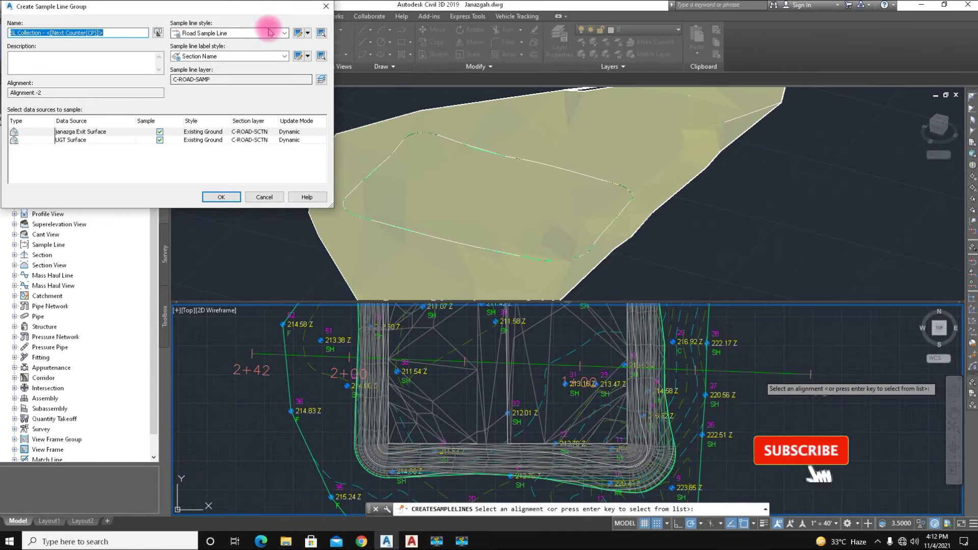
pyautogui.click(222, 197)
# Add sample lines by range of stations over the full length of Alignment -2, keeping the 50.00' left swath width.
pyautogui.click(225, 23)
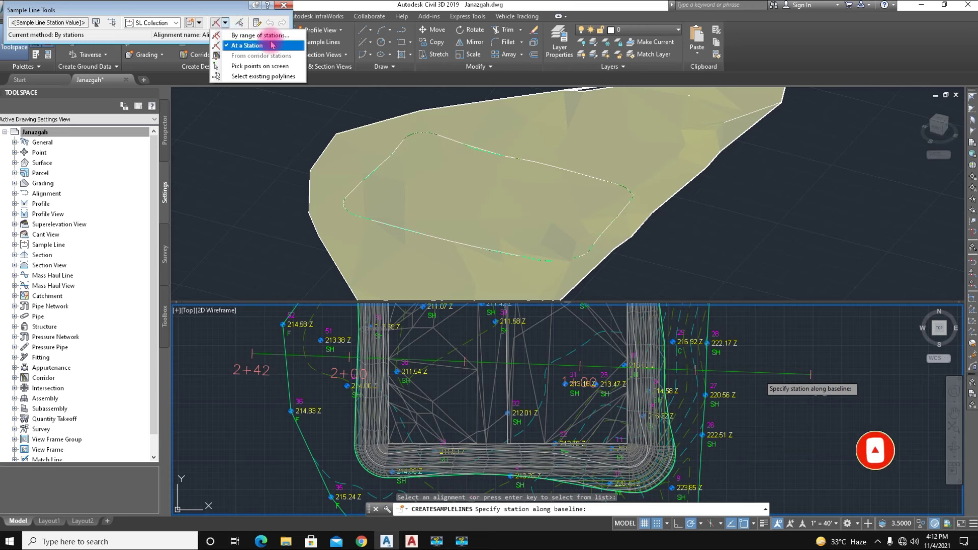
pyautogui.click(253, 36)
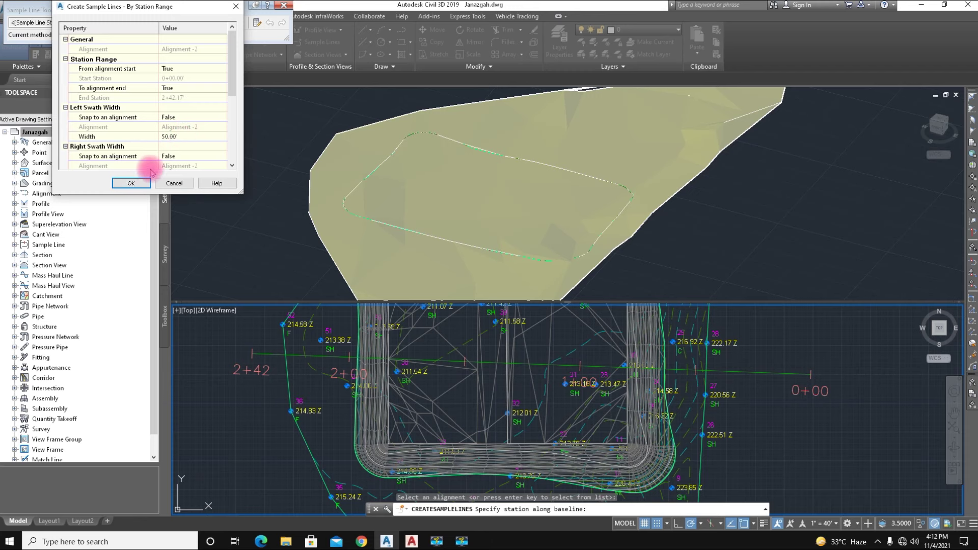
pyautogui.click(135, 185)
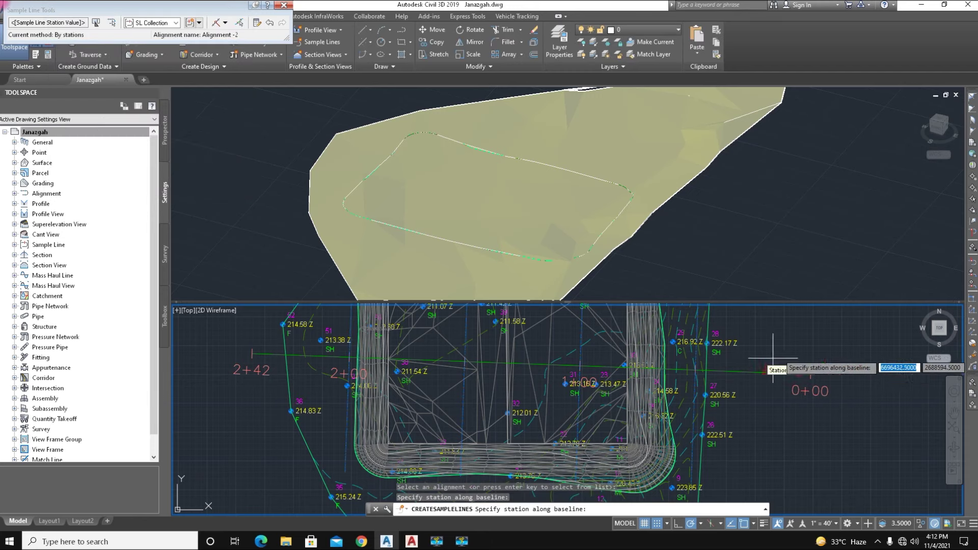
pyautogui.press('Return')
# Lengthen the 1+50.00 sample line so that it extends past the excavation edge at its north and south ends.
pyautogui.scroll(-5, 800, 334)
pyautogui.scroll(3, 800, 335)
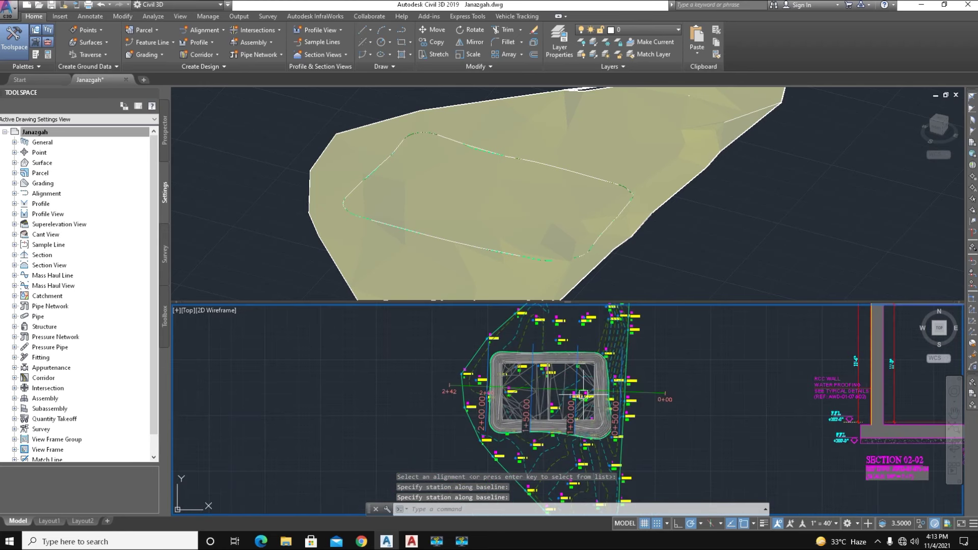
pyautogui.scroll(2, 407, 388)
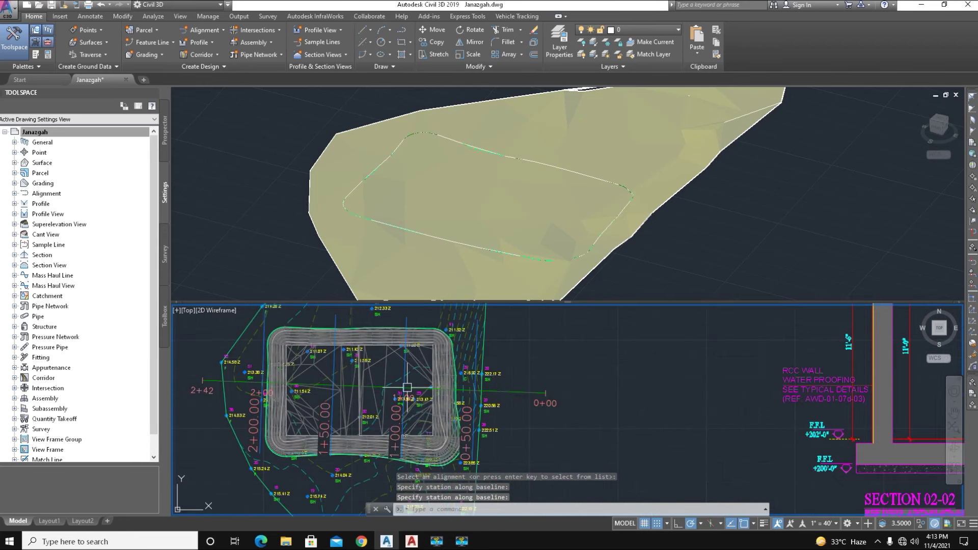
pyautogui.click(335, 321)
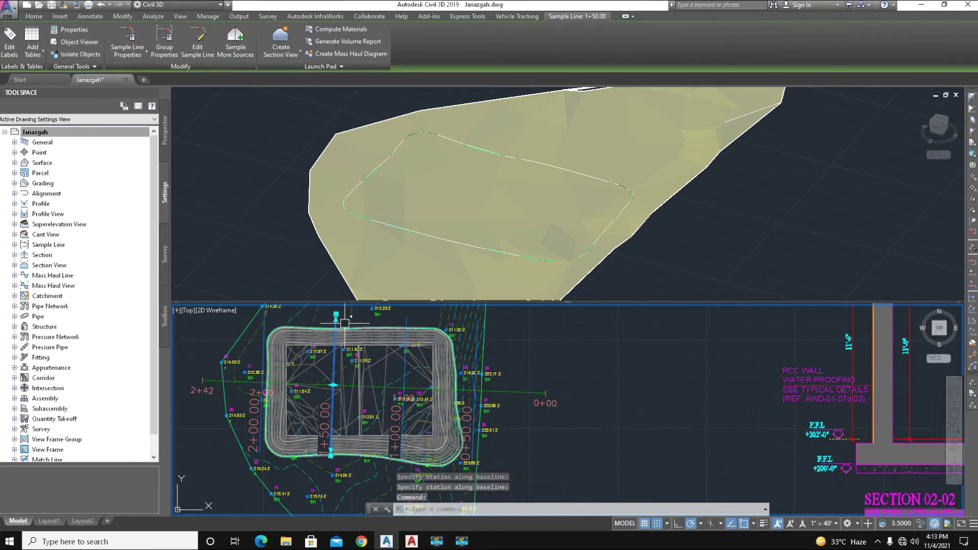
pyautogui.scroll(3, 316, 488)
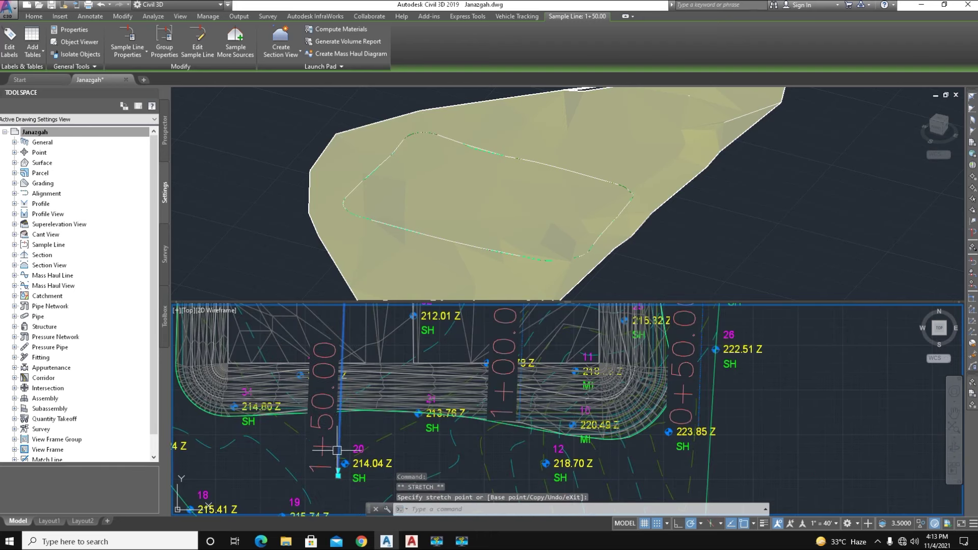
pyautogui.click(340, 413)
pyautogui.scroll(-3, 336, 402)
pyautogui.moveTo(335, 397); pyautogui.dragTo(320, 402, button='middle')
pyautogui.scroll(2, 323, 349)
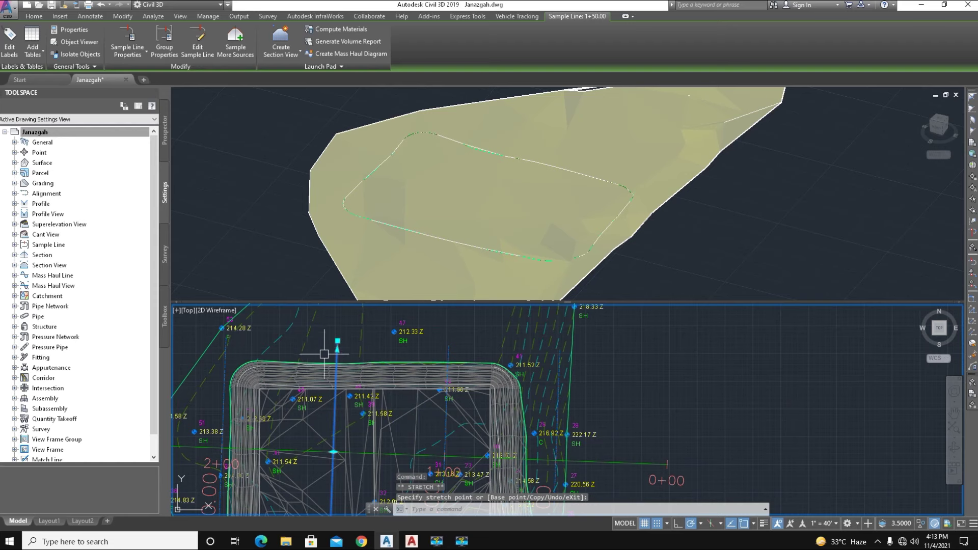
pyautogui.moveTo(323, 349); pyautogui.dragTo(315, 316, button='middle')
pyautogui.scroll(-2, 314, 384)
# Compute Cut and Fill materials for SL Collection - 1 of Alignment -2, using janazga Exit Surface as EG and UGT Surface as DATUM.
pyautogui.click(295, 131)
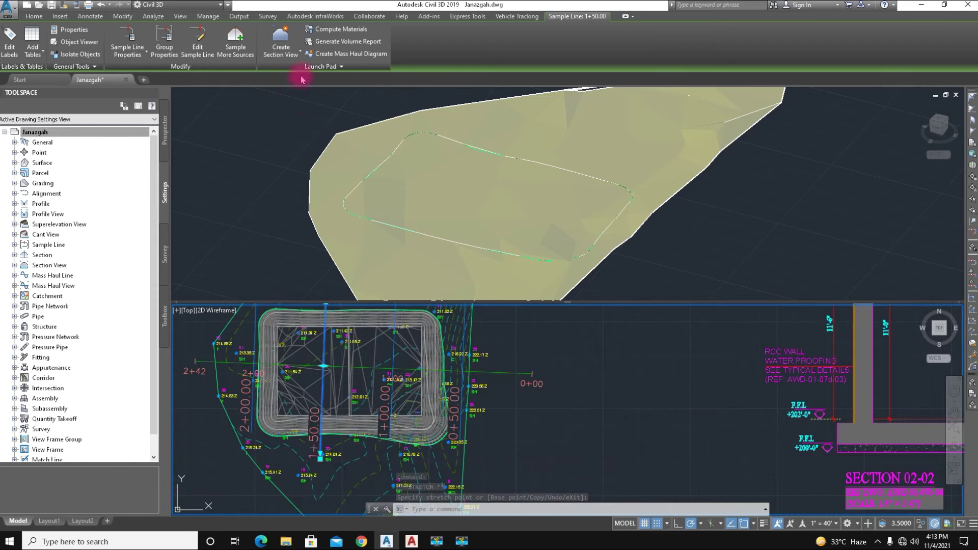
pyautogui.click(294, 54)
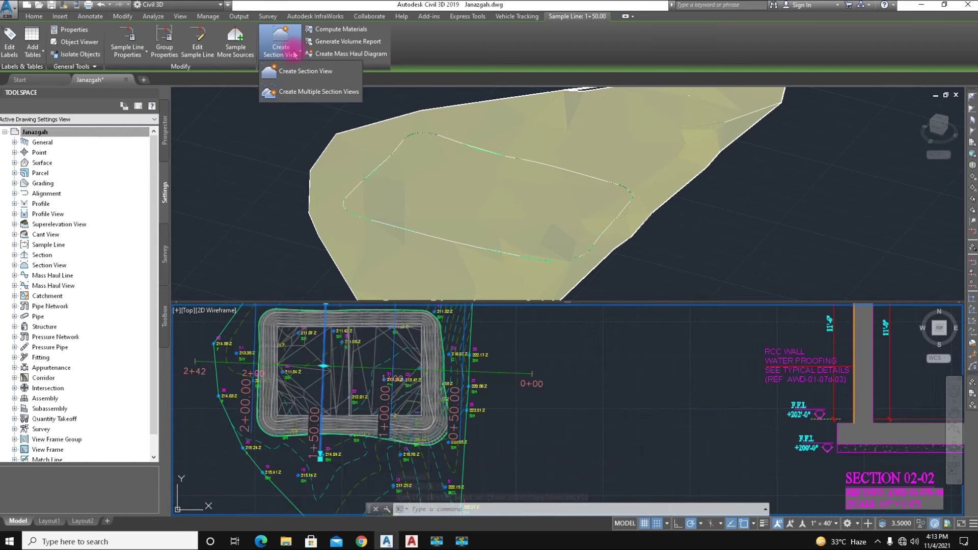
pyautogui.click(322, 30)
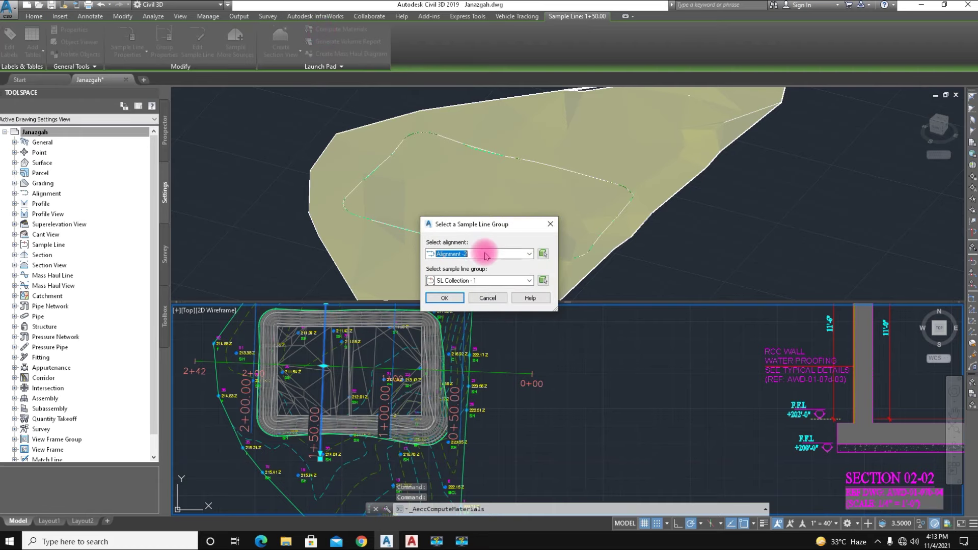
pyautogui.click(445, 298)
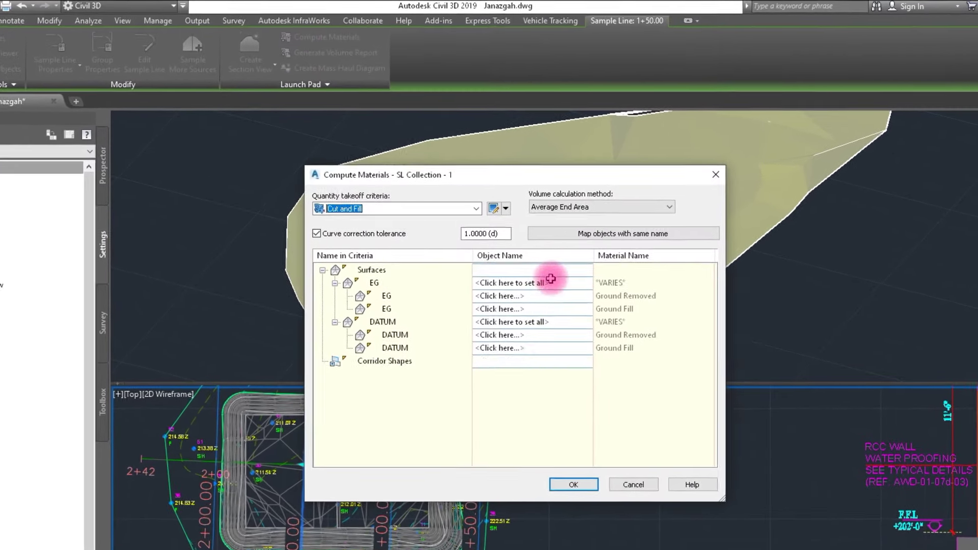
pyautogui.click(542, 264)
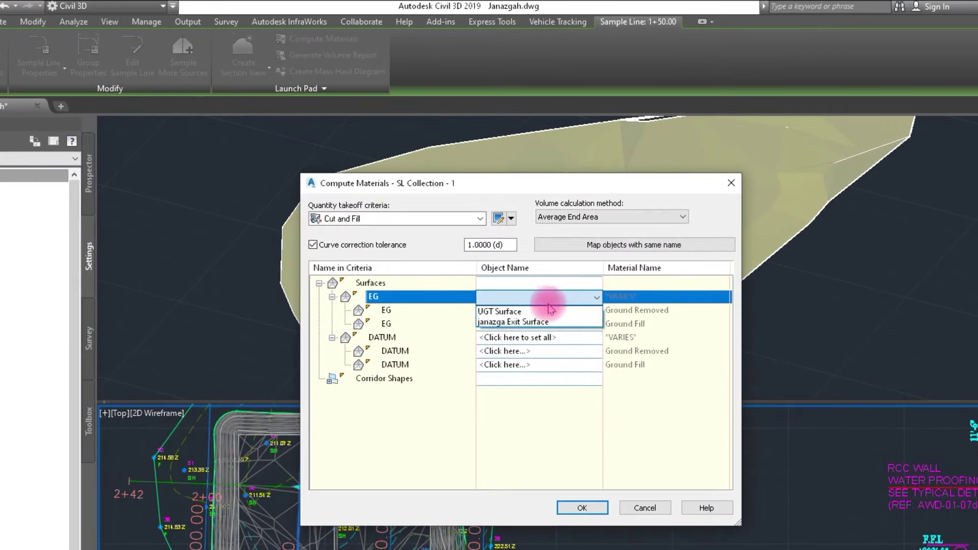
pyautogui.click(532, 322)
pyautogui.click(561, 338)
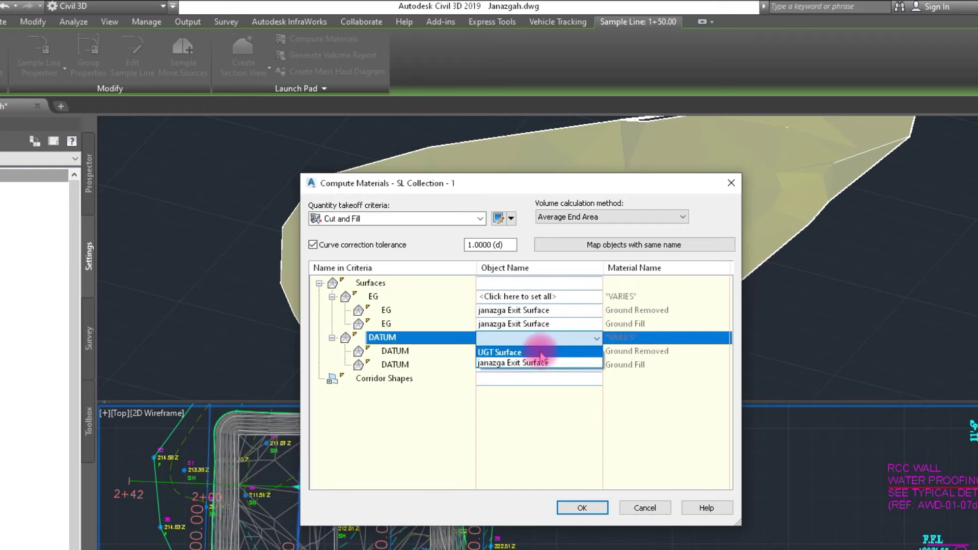
pyautogui.click(540, 352)
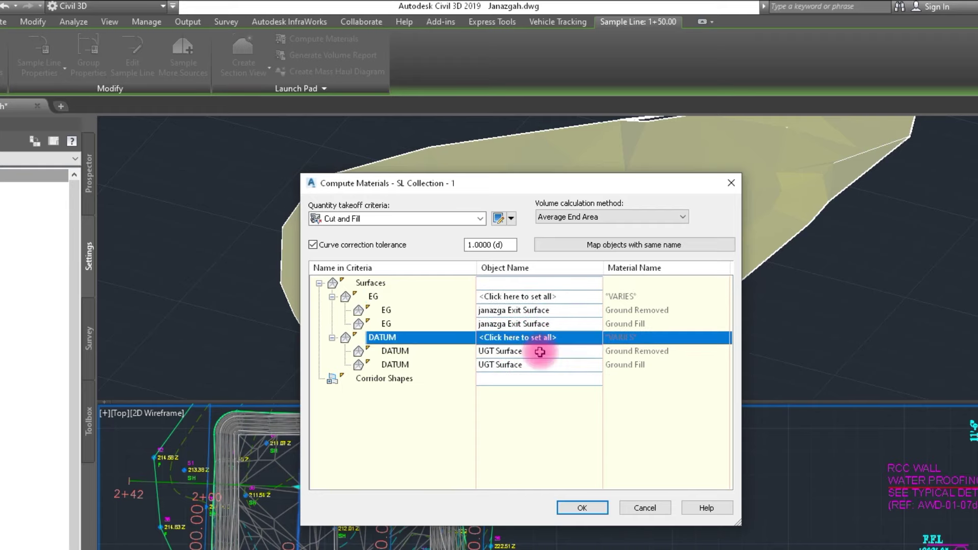
pyautogui.click(584, 507)
# Create a section view of sample line 1+50.00 in the Road Section style and place it in the empty area southeast of the excavation.
pyautogui.scroll(-3, 360, 471)
pyautogui.scroll(4, 361, 472)
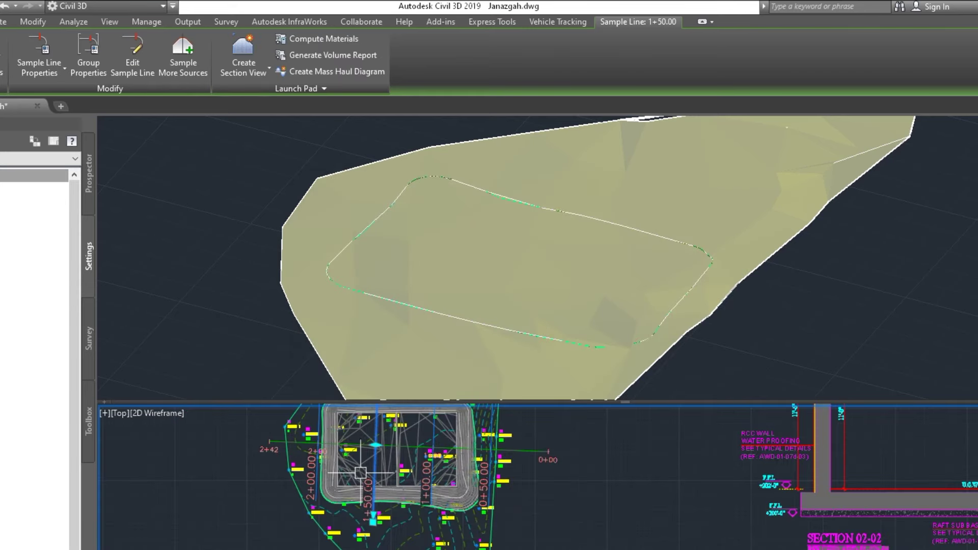
pyautogui.moveTo(360, 472); pyautogui.dragTo(324, 546, button='middle')
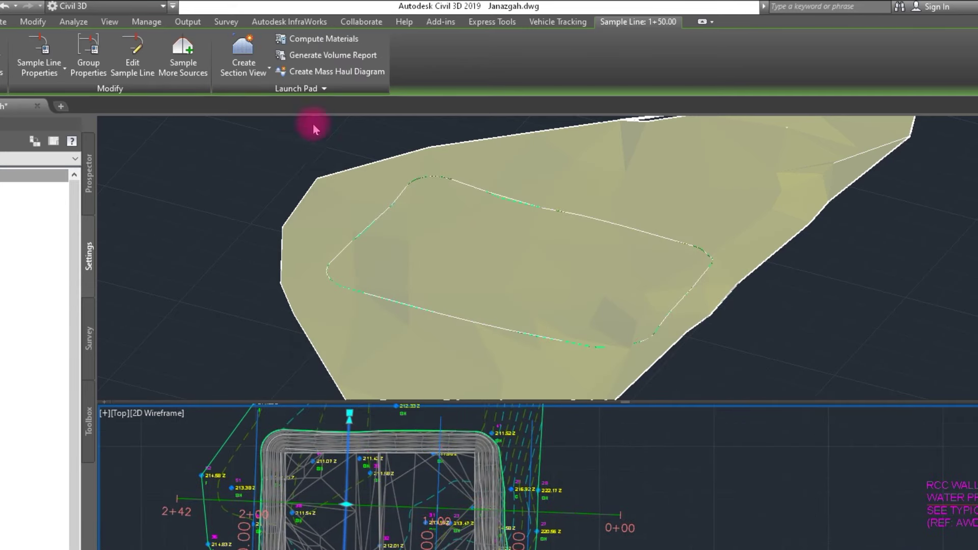
pyautogui.click(232, 74)
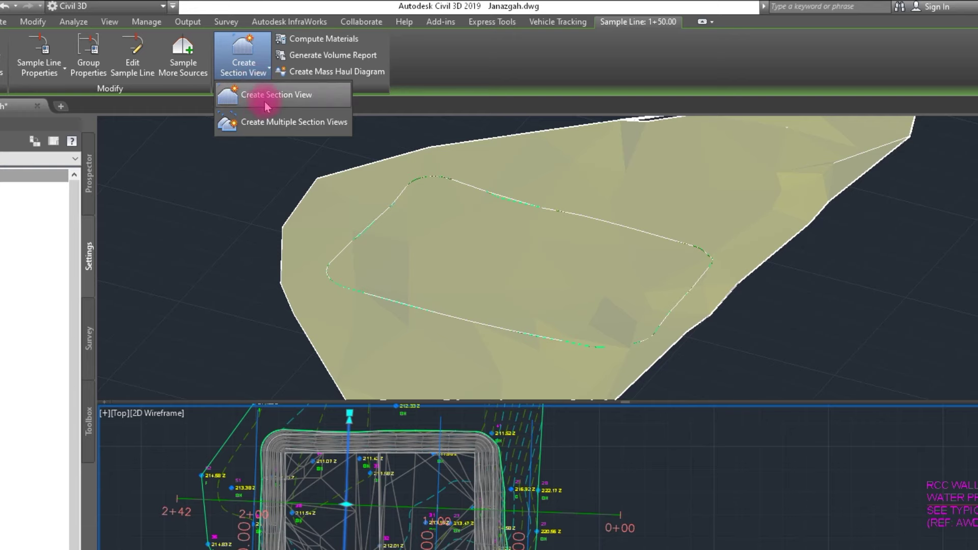
pyautogui.click(266, 105)
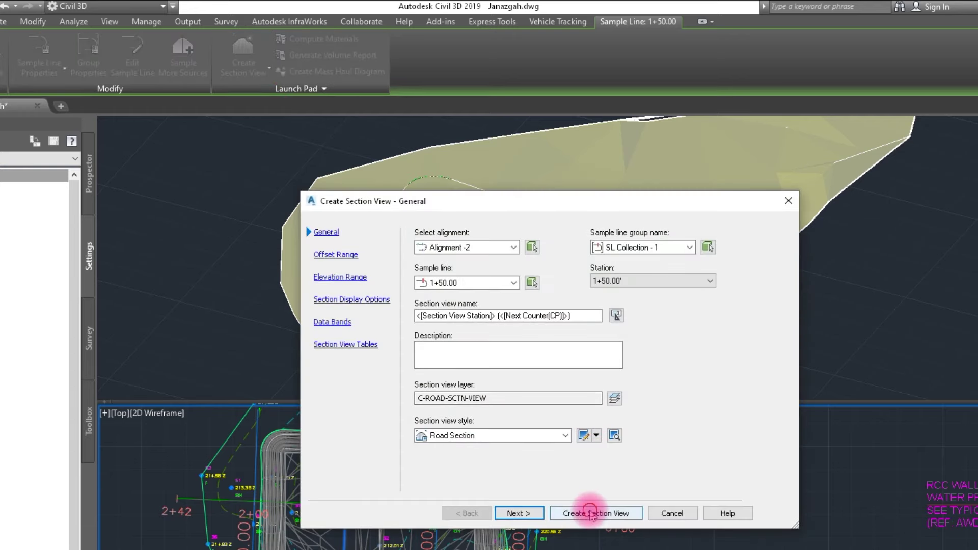
pyautogui.click(590, 512)
pyautogui.scroll(-2, 285, 474)
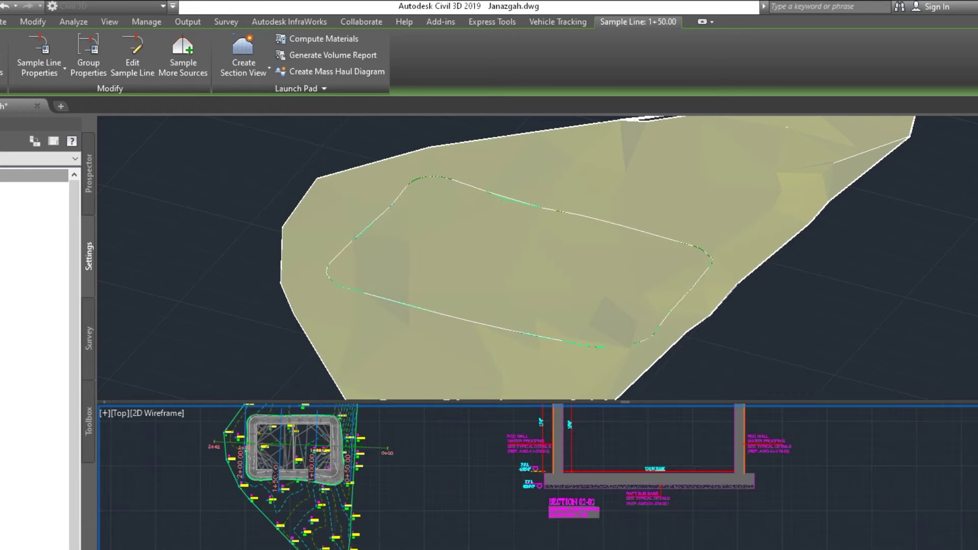
pyautogui.scroll(-2, 306, 510)
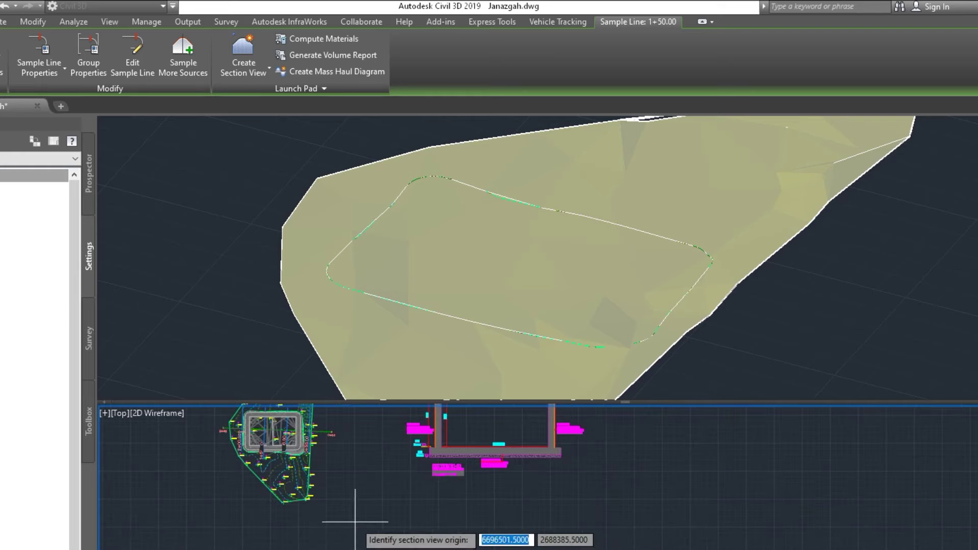
pyautogui.scroll(3, 326, 519)
pyautogui.scroll(4, 280, 423)
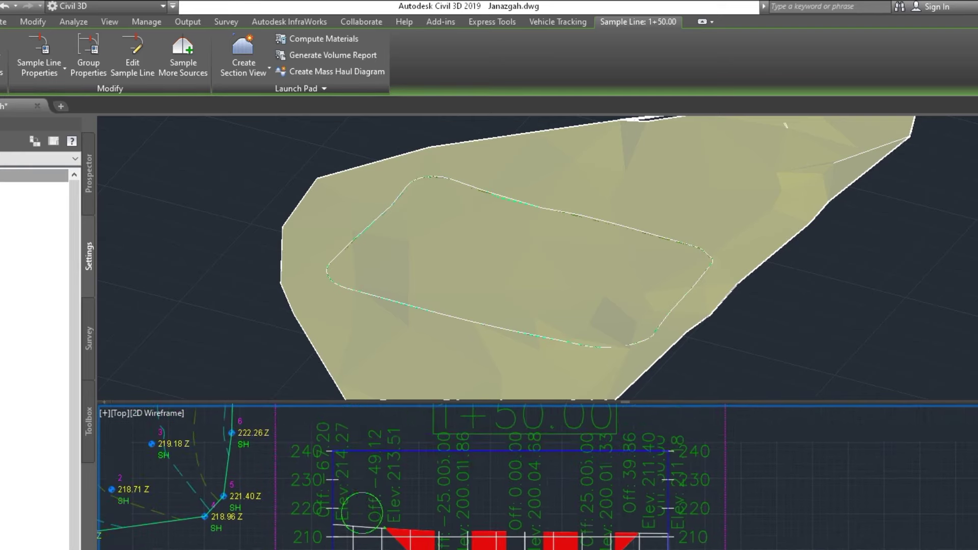
# Move the excavation-bottom offset and elevation labels at offsets -25.00, 0.00 and 25.00 into clear space below the 1+50.00 section.
pyautogui.scroll(2, 441, 502)
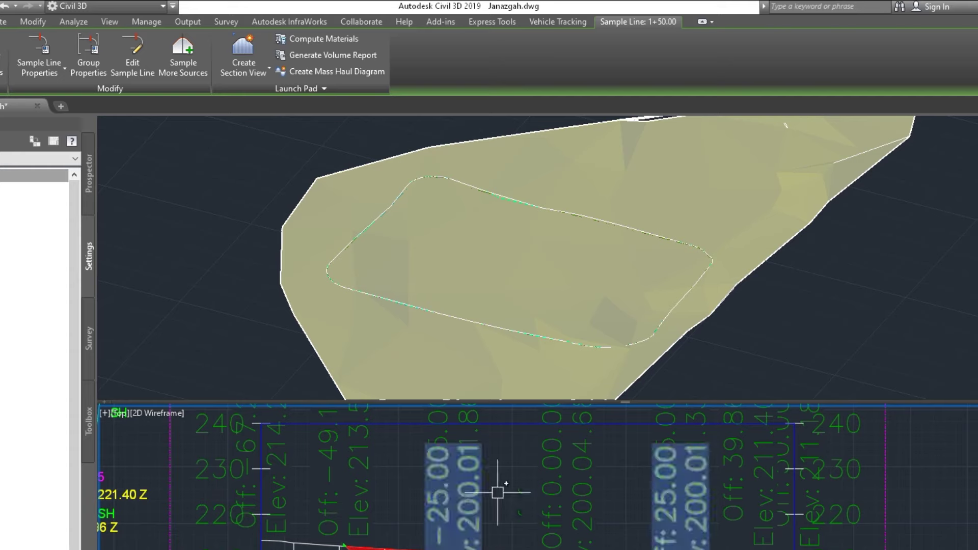
pyautogui.click(493, 463)
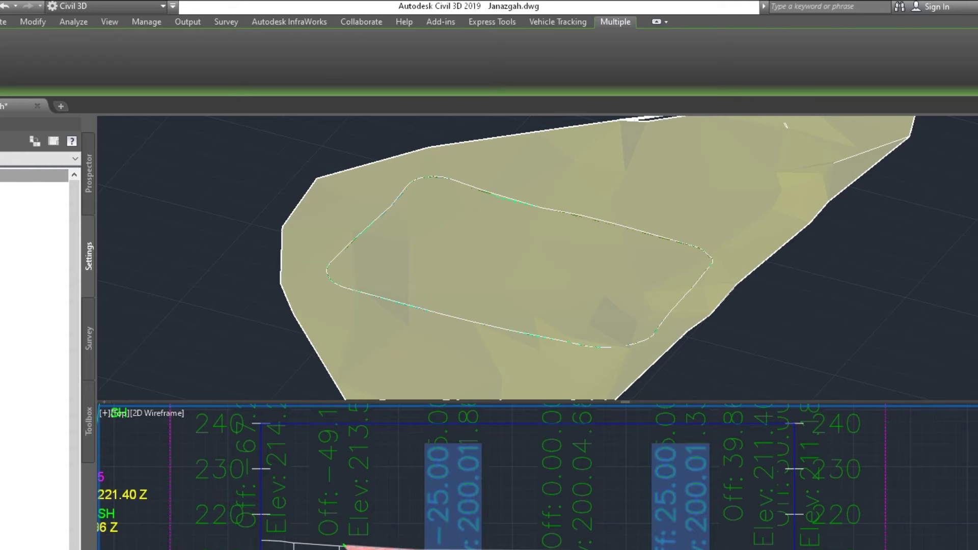
pyautogui.scroll(-3, 506, 543)
pyautogui.scroll(3, 506, 543)
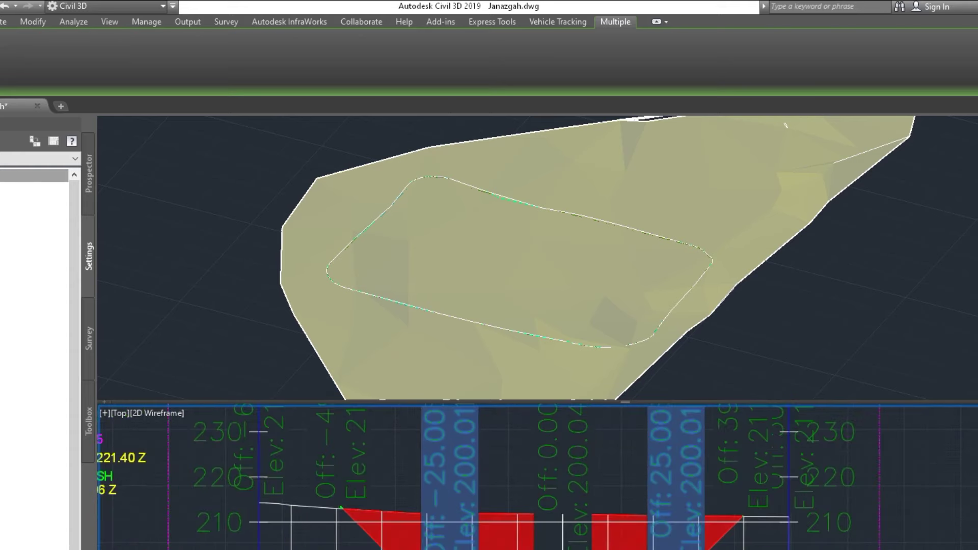
pyautogui.press('Escape')
pyautogui.click(679, 473)
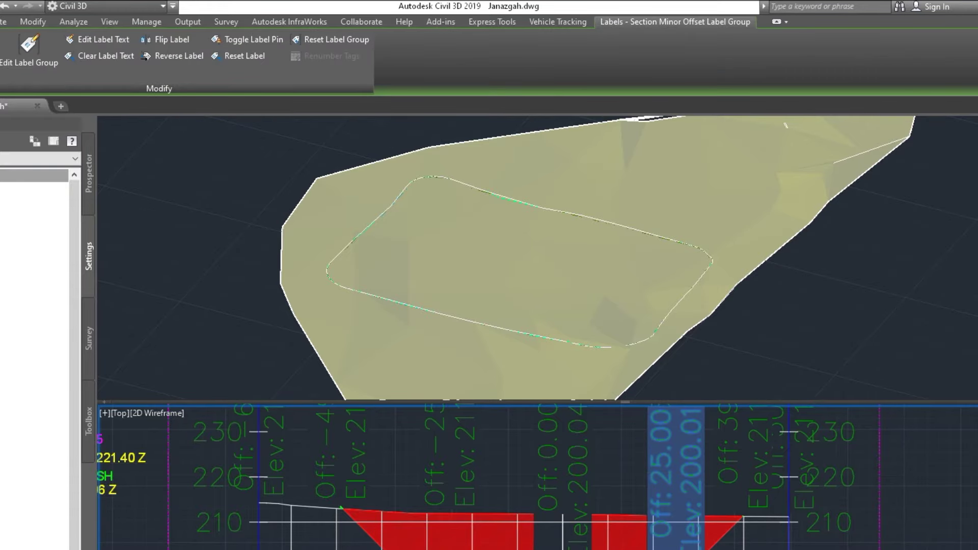
pyautogui.moveTo(510, 484); pyautogui.dragTo(665, 474, button='middle')
pyautogui.click(733, 474)
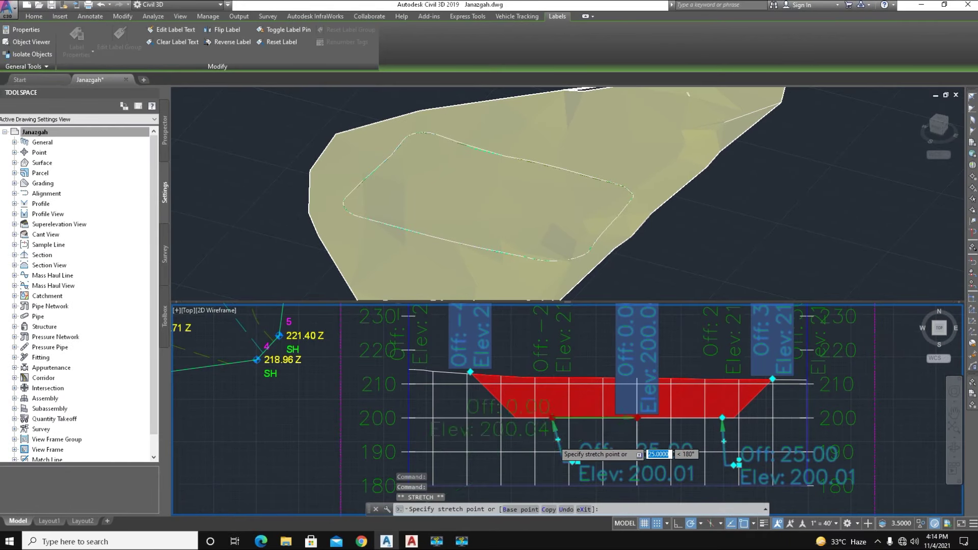
pyautogui.scroll(-3, 560, 517)
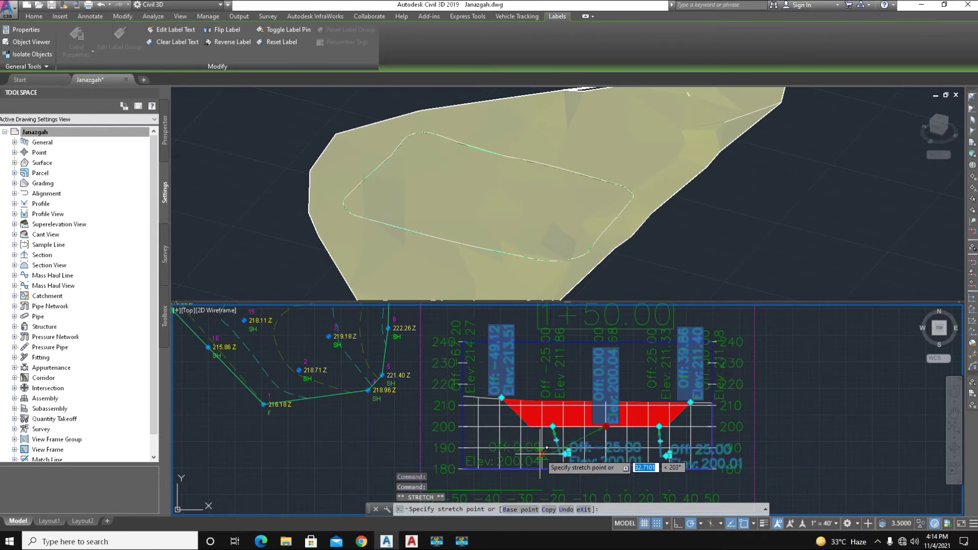
pyautogui.press('Escape')
# Examine the 1+50.00 section view's cut area and labels, and the sample lines across the excavation in plan.
pyautogui.moveTo(560, 448); pyautogui.dragTo(486, 455, button='middle')
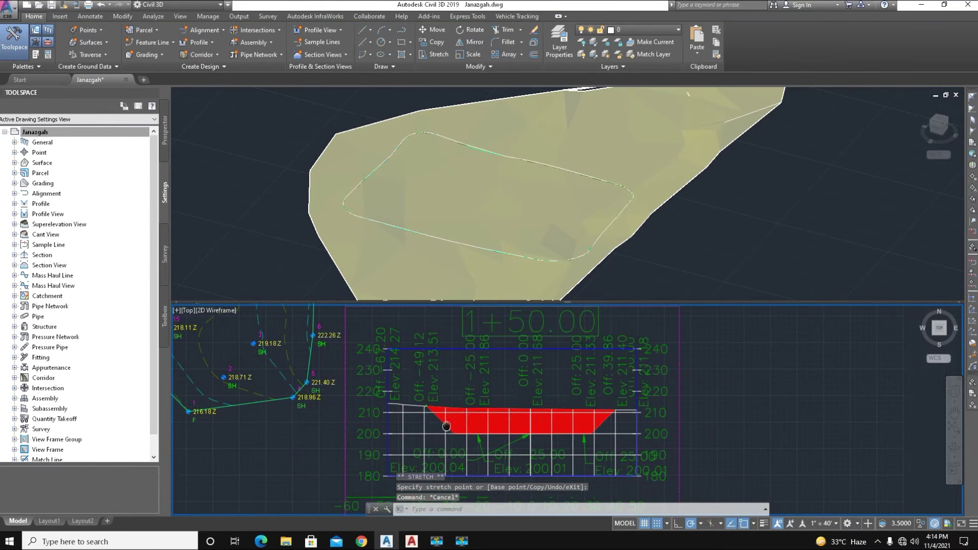
pyautogui.scroll(2, 354, 402)
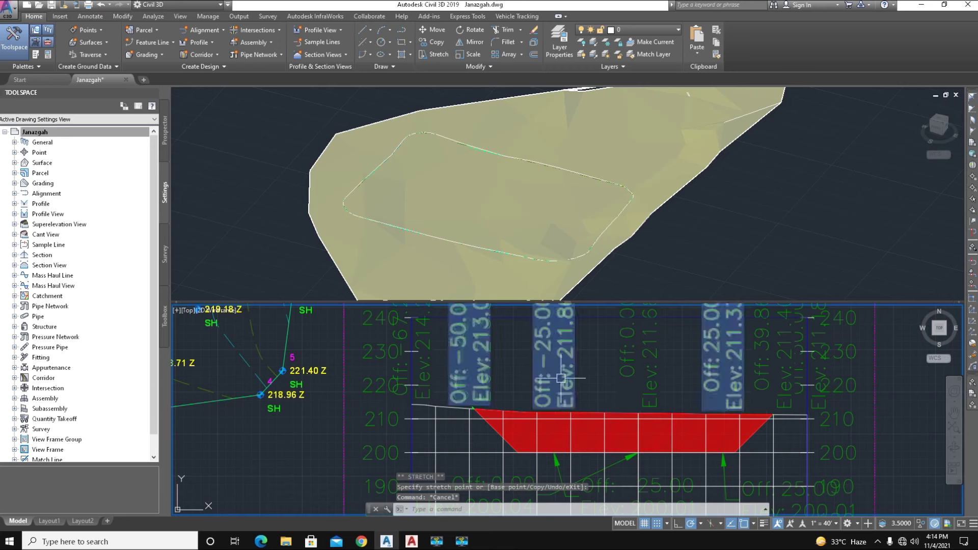
pyautogui.scroll(-3, 560, 380)
pyautogui.scroll(1, 619, 406)
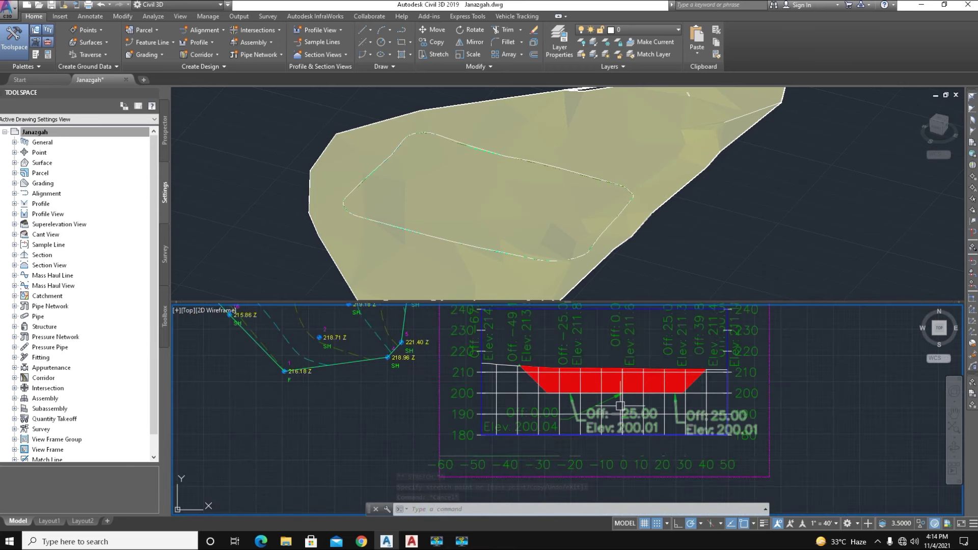
pyautogui.scroll(-2, 620, 406)
pyautogui.scroll(-2, 509, 375)
pyautogui.scroll(1, 510, 376)
pyautogui.moveTo(524, 360); pyautogui.dragTo(399, 373, button='middle')
pyautogui.scroll(-2, 465, 386)
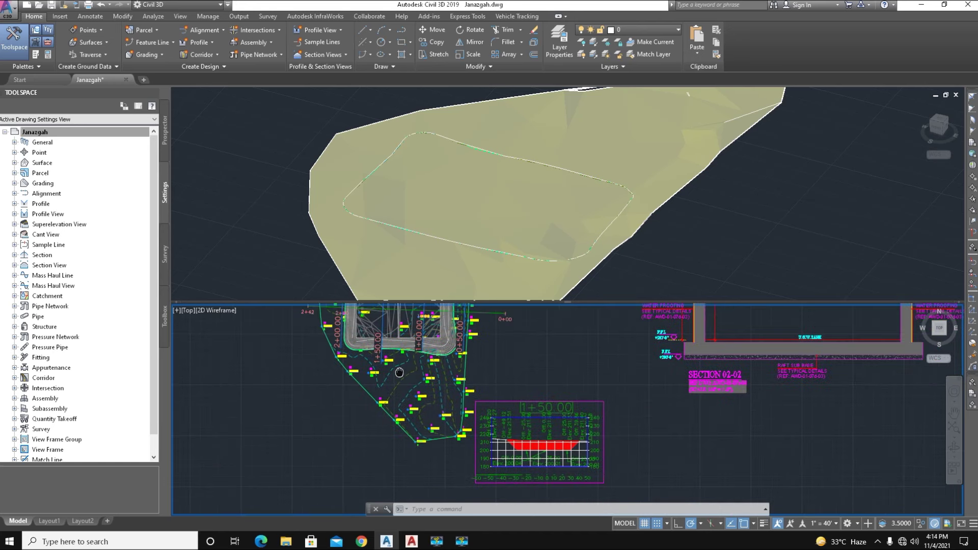
pyautogui.scroll(3, 400, 372)
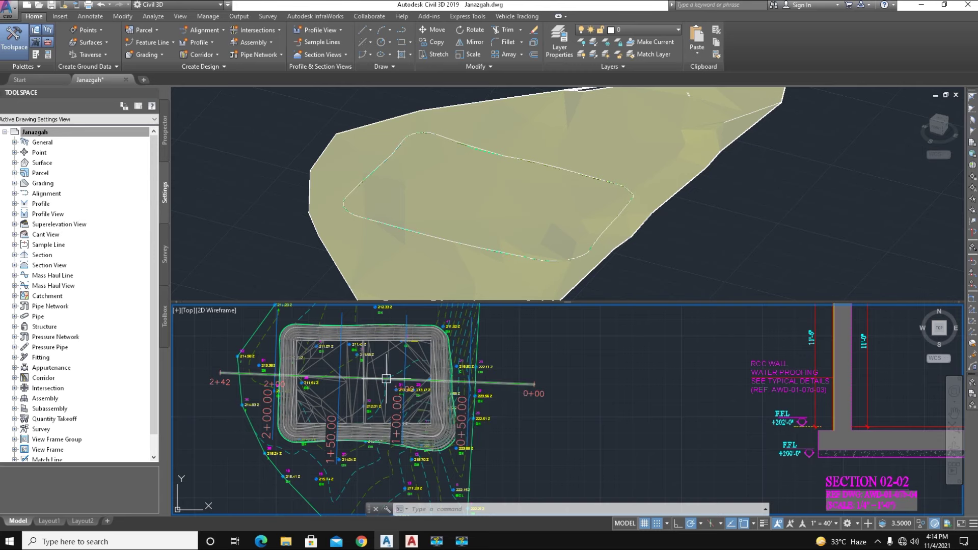
pyautogui.moveTo(370, 376); pyautogui.dragTo(403, 383, button='middle')
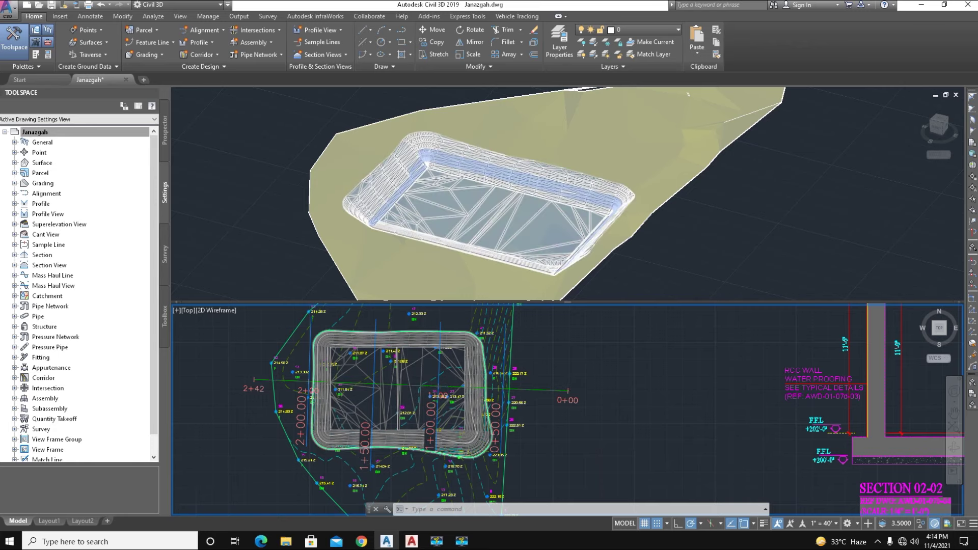
pyautogui.scroll(-5, 403, 383)
pyautogui.scroll(4, 394, 433)
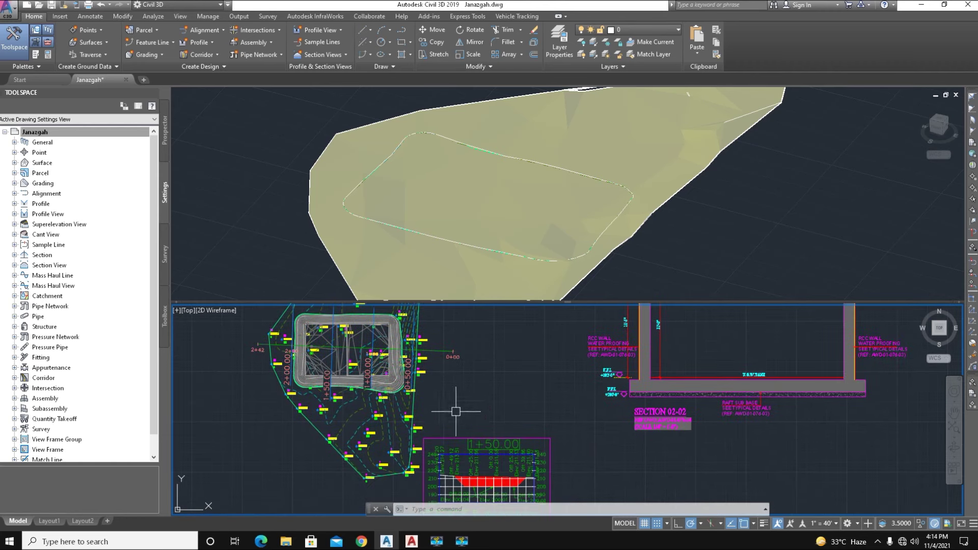
# Open the material list of SL Collection - 1 on Alignment -2 from the 1+50.00 sample line and expand Material List - (1).
pyautogui.scroll(6, 324, 361)
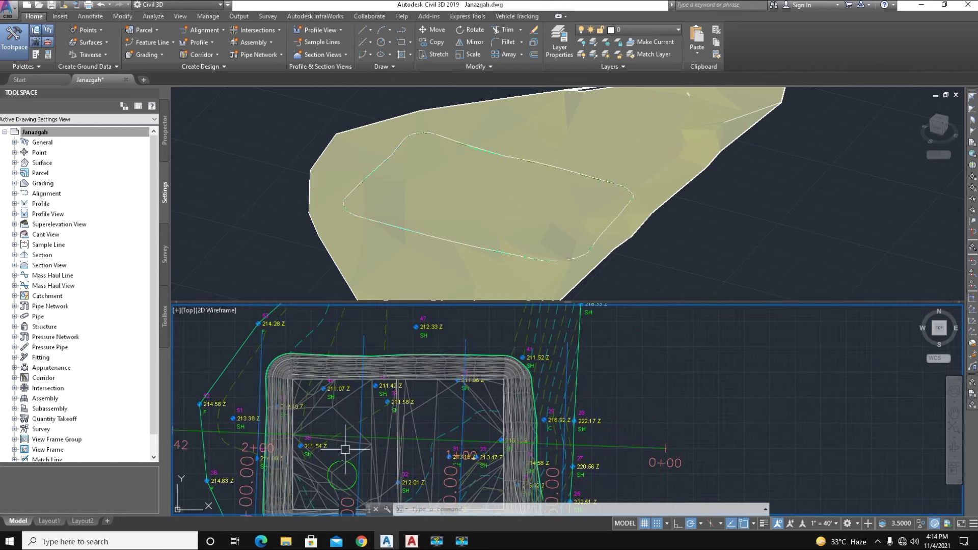
pyautogui.moveTo(337, 330); pyautogui.dragTo(321, 372, button='middle')
pyautogui.scroll(2, 340, 374)
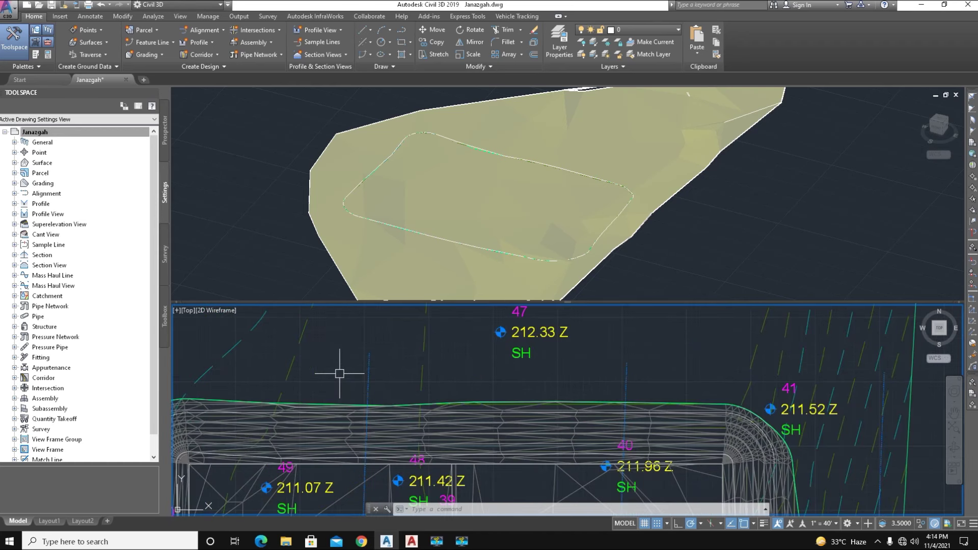
pyautogui.click(369, 375)
pyautogui.moveTo(423, 357)
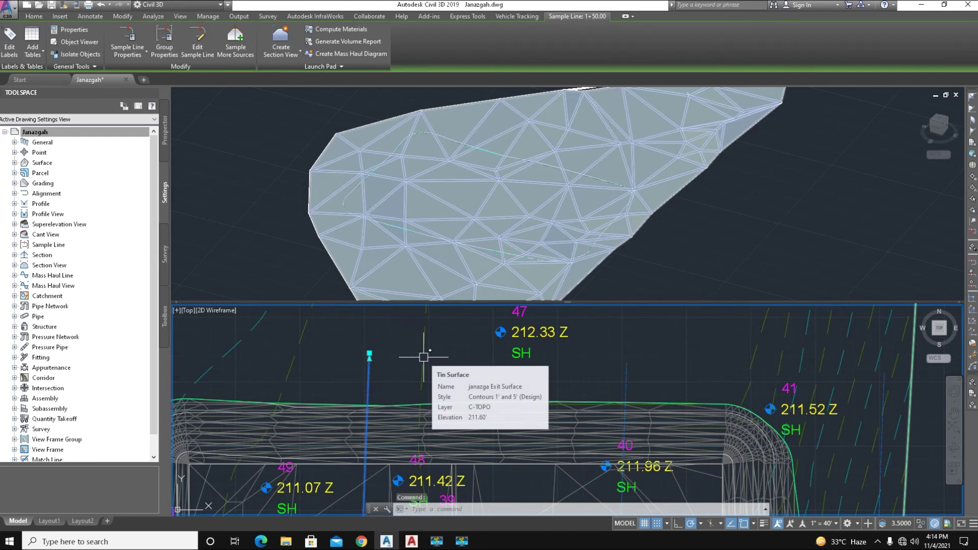
pyautogui.click(369, 190)
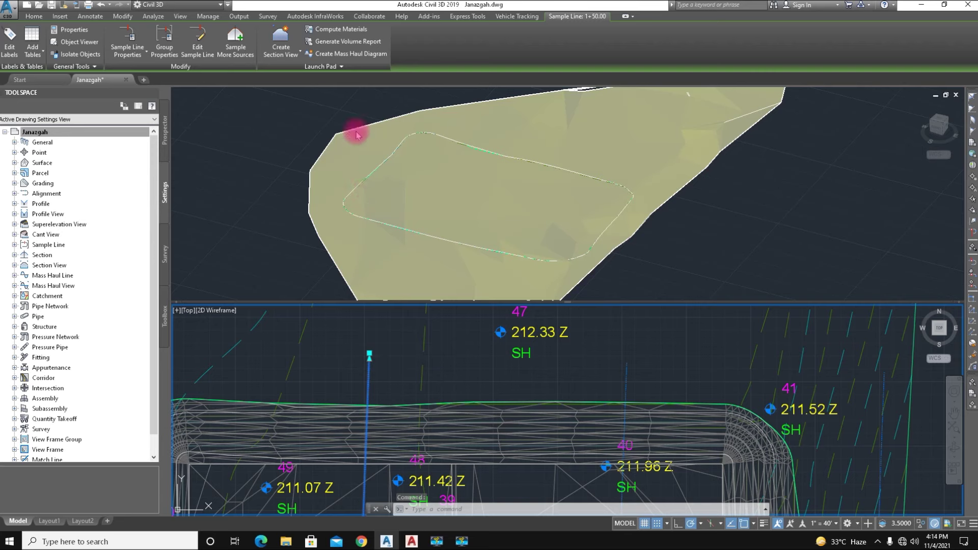
pyautogui.click(338, 29)
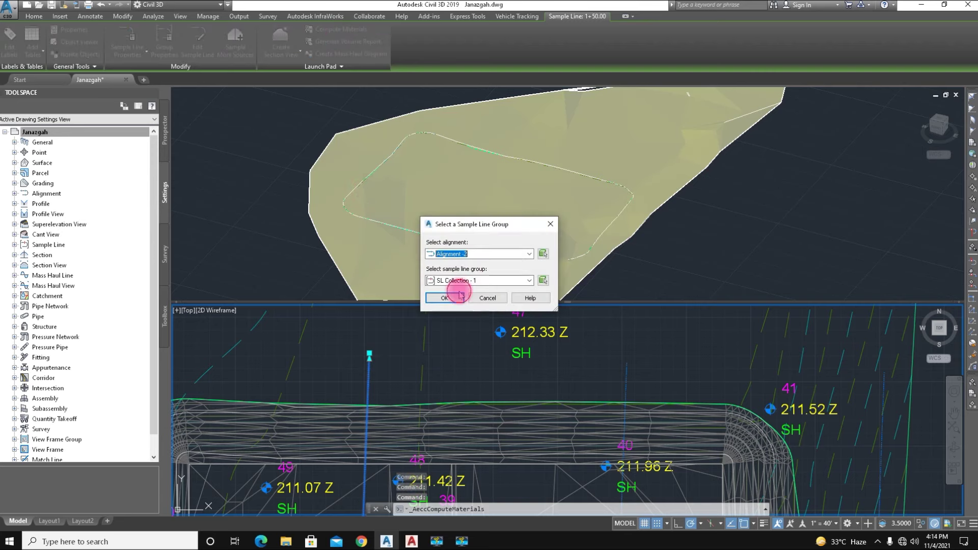
pyautogui.click(459, 300)
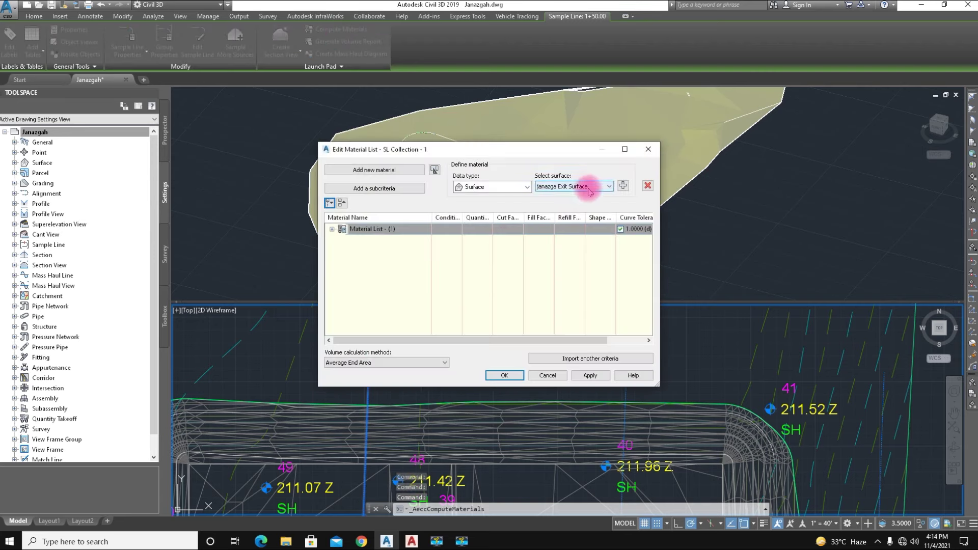
pyautogui.click(332, 229)
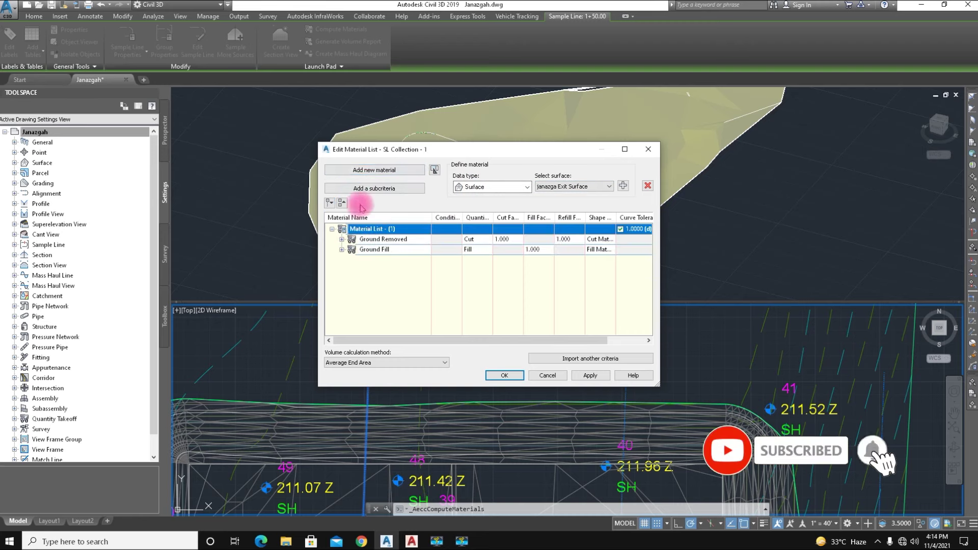
# Review the surface choices for the material list and the available volume calculation methods.
pyautogui.click(608, 186)
pyautogui.click(571, 195)
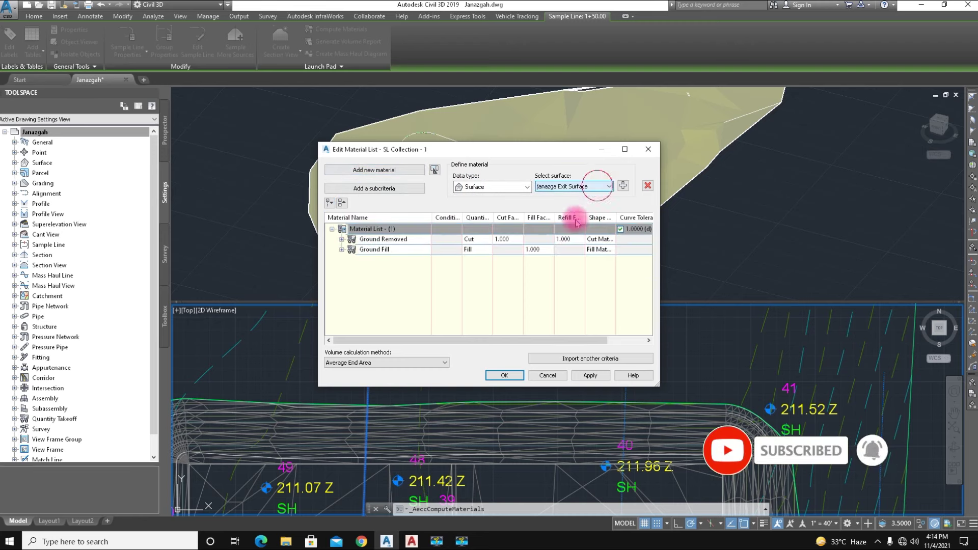
pyautogui.click(363, 363)
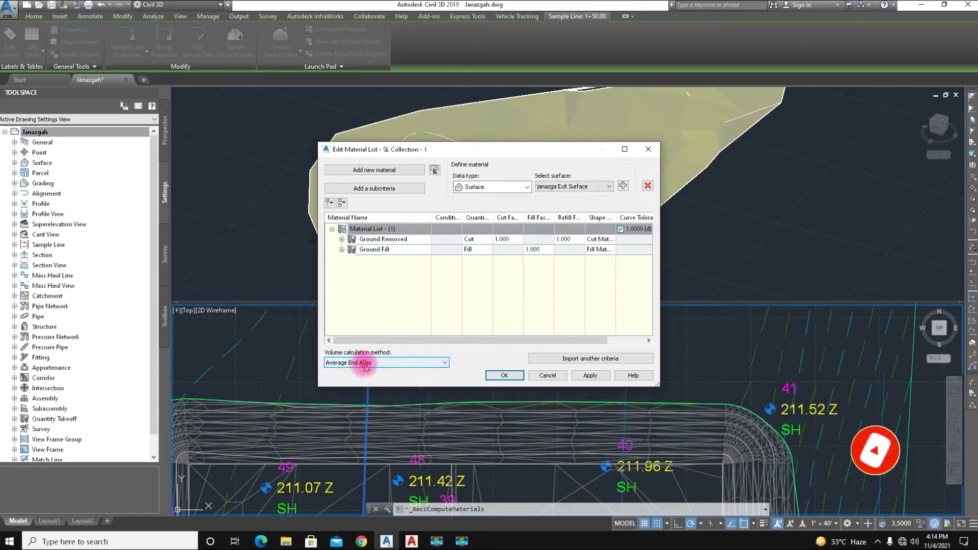
pyautogui.click(360, 363)
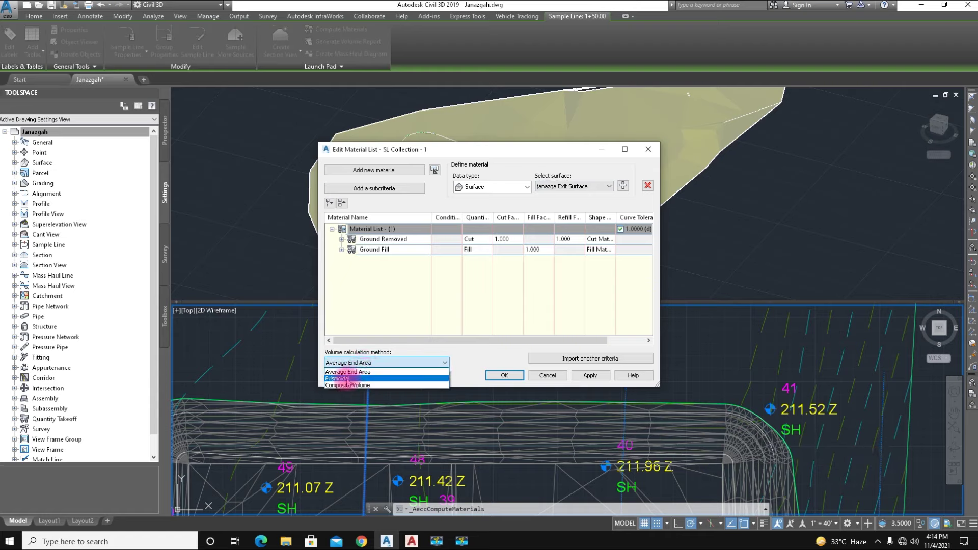